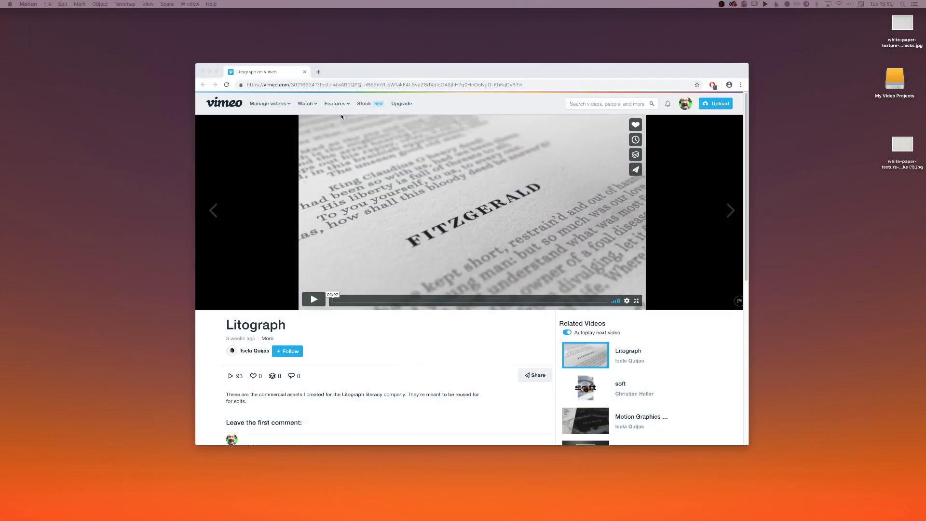
Examine the Litograph video page, enlarging it to read the title, creator and description before restoring its normal size.
left_click_drag(459, 75, 386, 41)
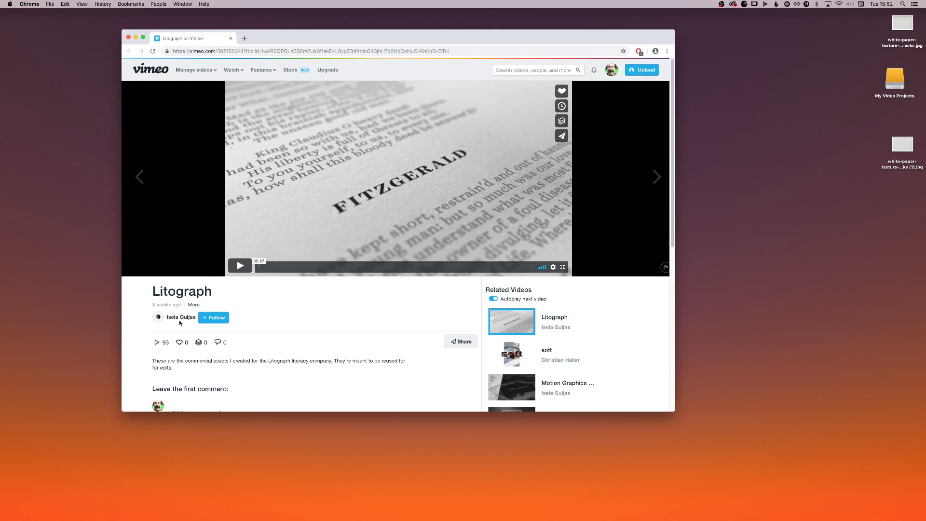
key("super+equal")
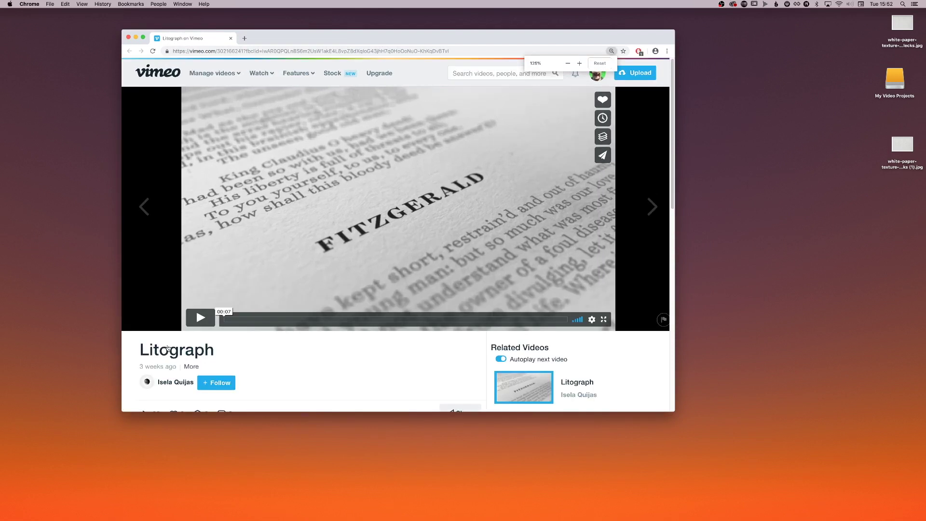
key("super+equal")
key("super+equal")
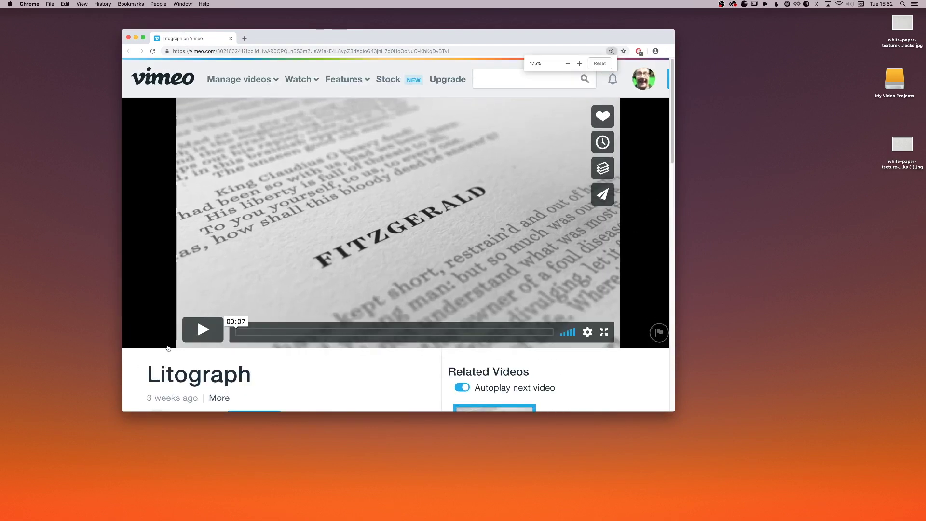
scroll(215, 224, "down", 5)
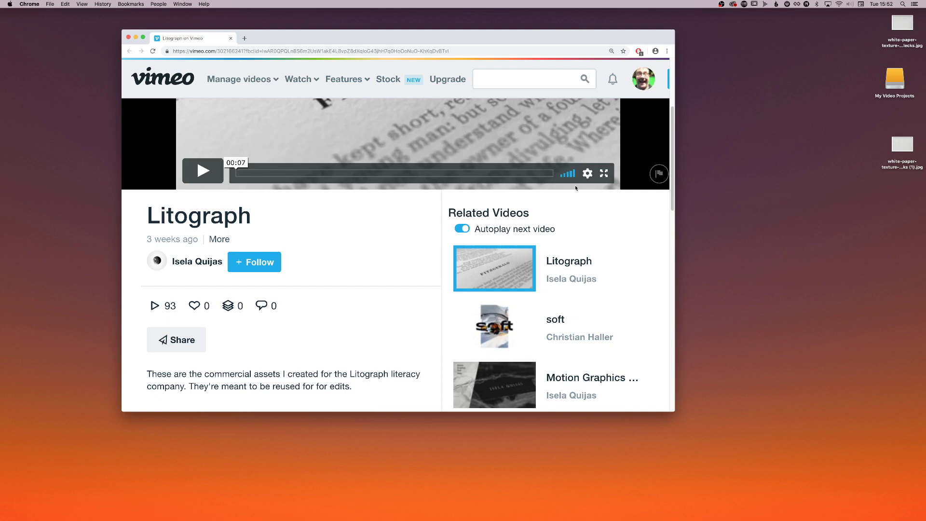
key("super+0")
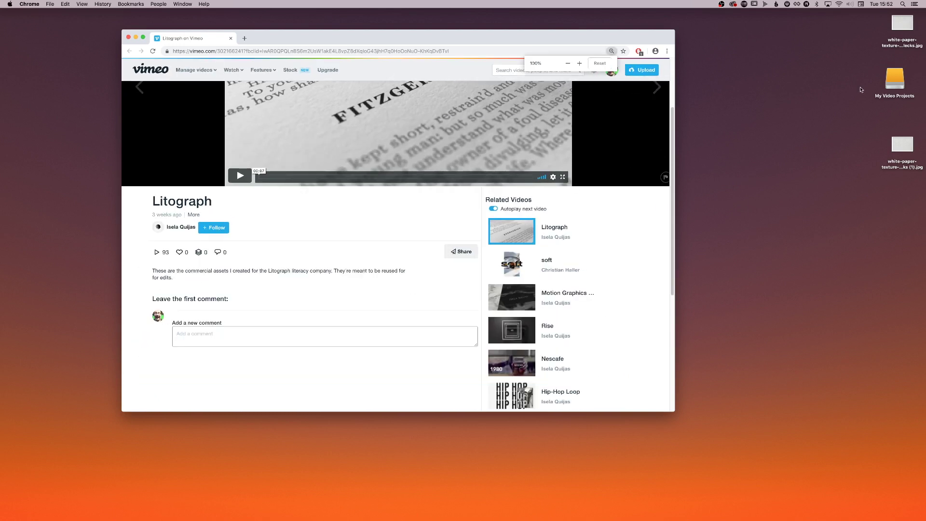
scroll(569, 219, "up", 4)
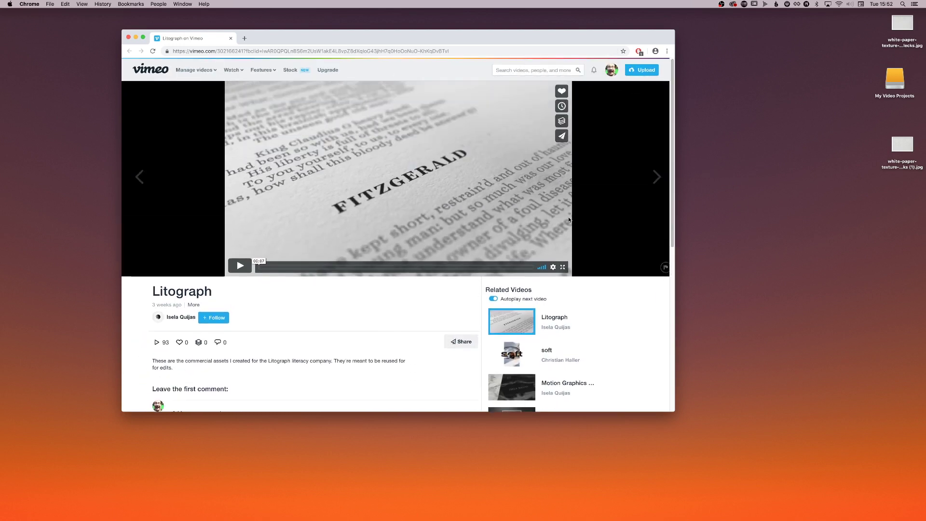
Watch the Litograph video from the beginning in full screen, exit full screen and move the browser window aside.
left_click(562, 269)
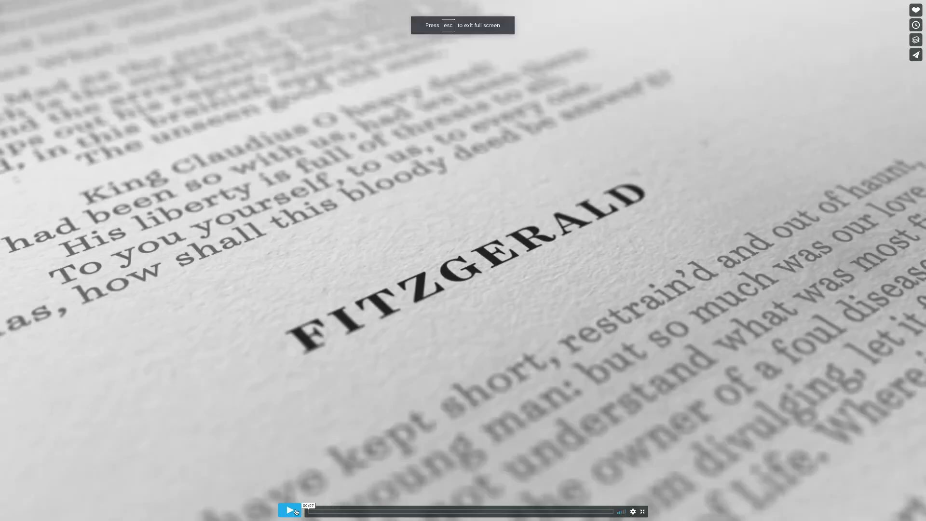
left_click(304, 512)
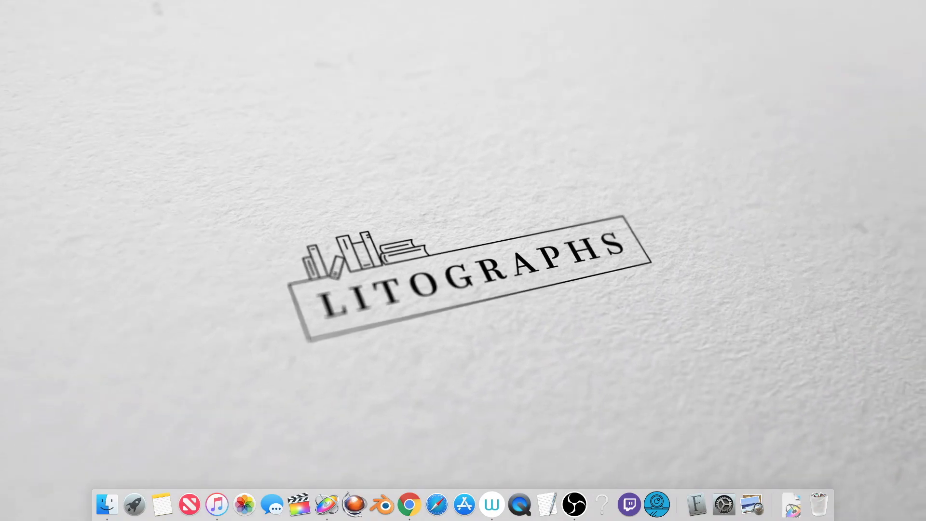
key("Escape")
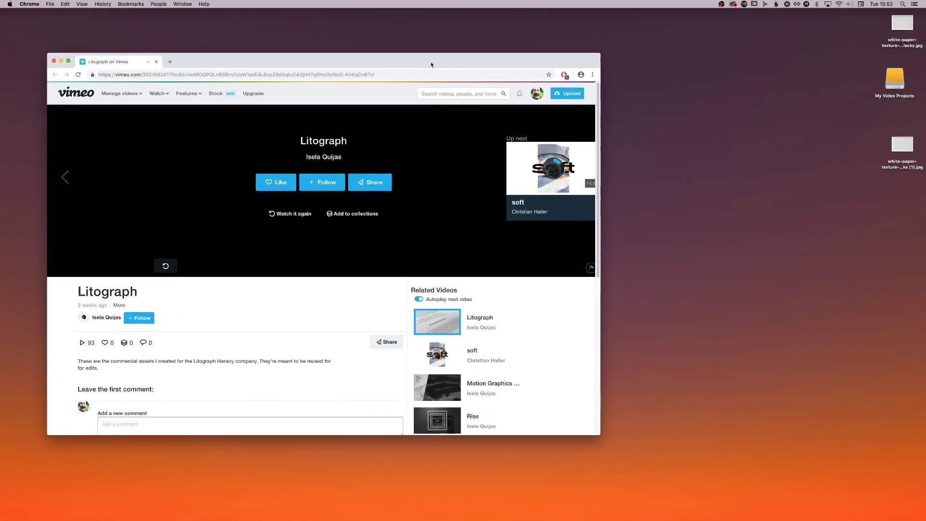
left_click_drag(431, 64, 86, 135)
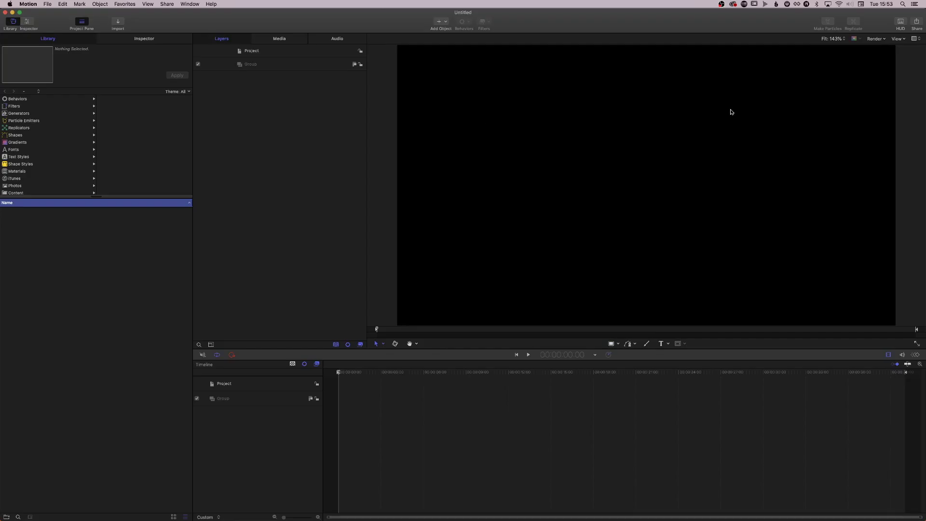
Import the image white-paper-texture-with-flecks.jpg from the Desktop into the empty project.
left_click(47, 4)
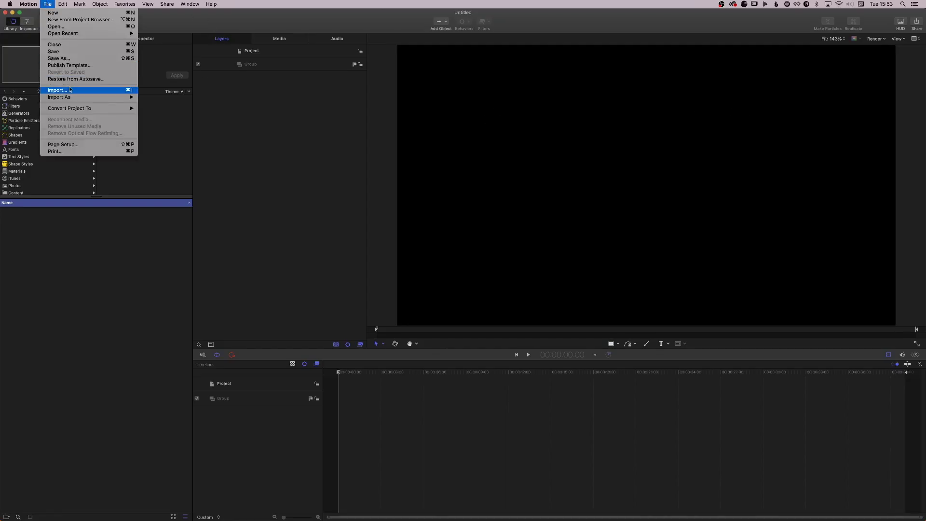
left_click(84, 92)
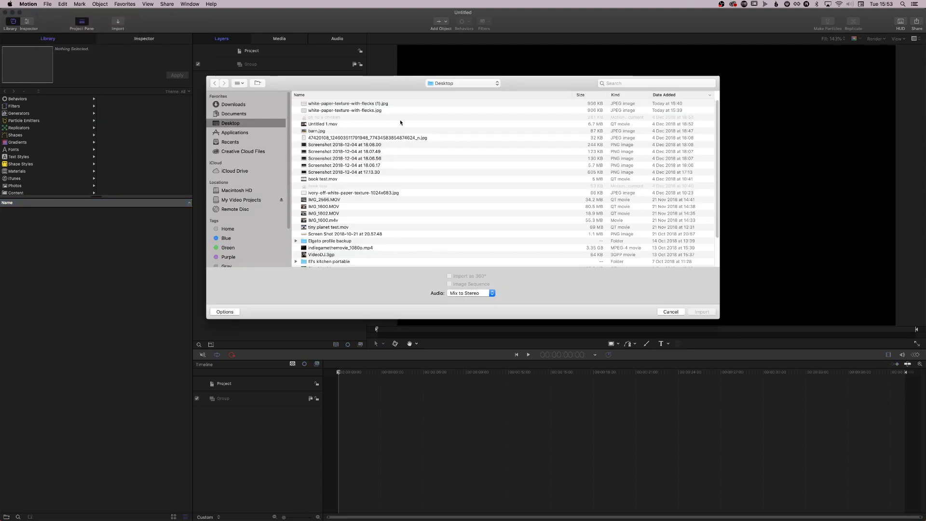
left_click(378, 110)
left_click(702, 312)
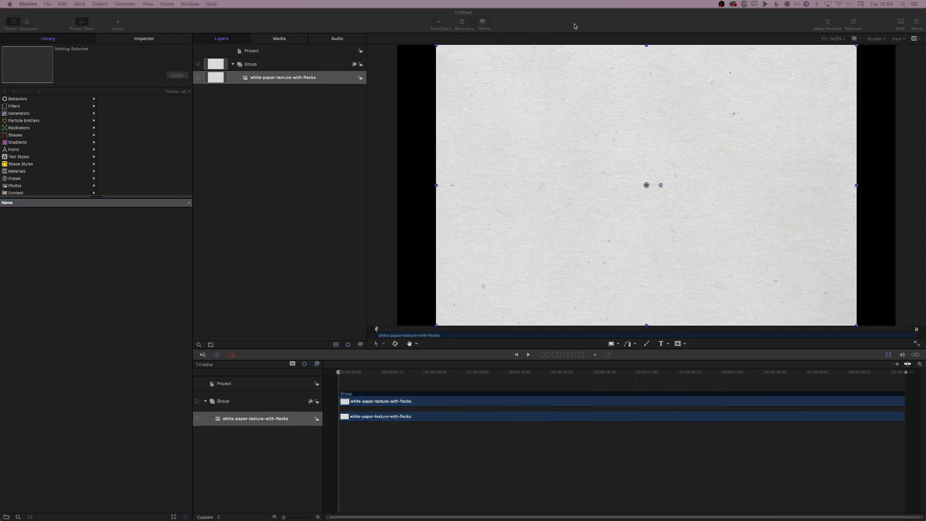
Set the scale of the paper texture layer to 100%.
left_click(136, 41)
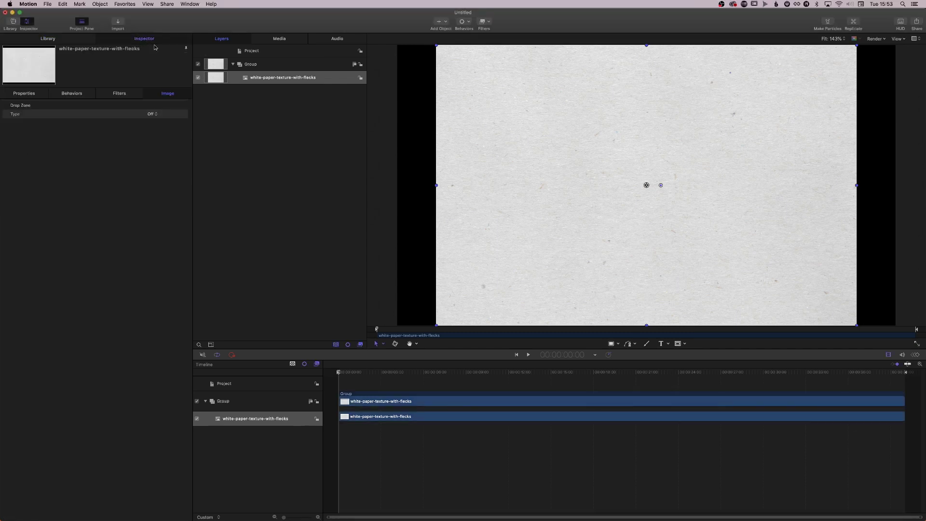
left_click(24, 93)
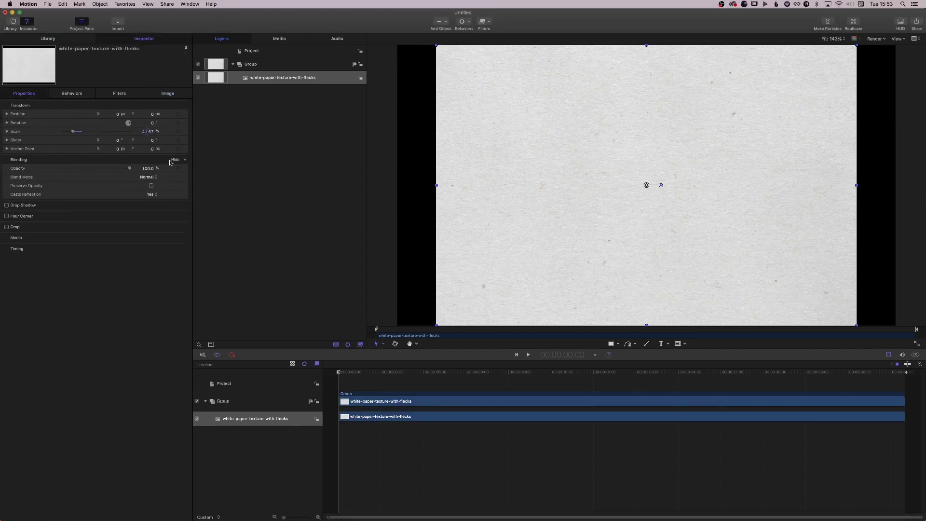
left_click(146, 135)
type("100")
key("Return")
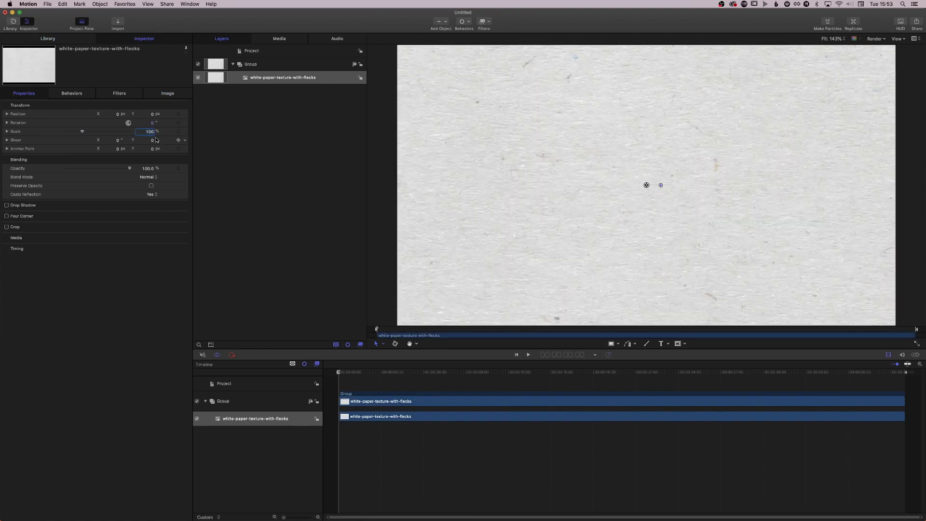
Add a camera with the existing group switched to 3D, and pull it back to frame the whole paper sheet.
left_click(439, 24)
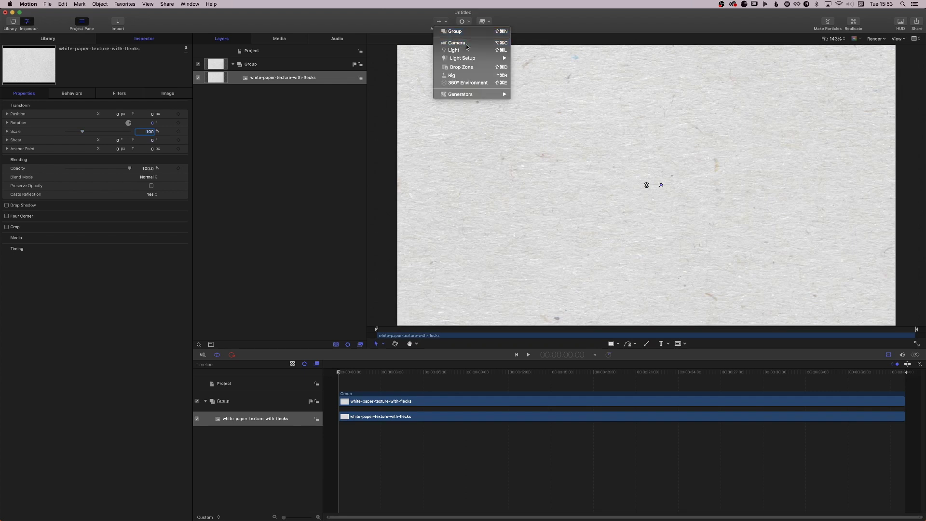
left_click(453, 31)
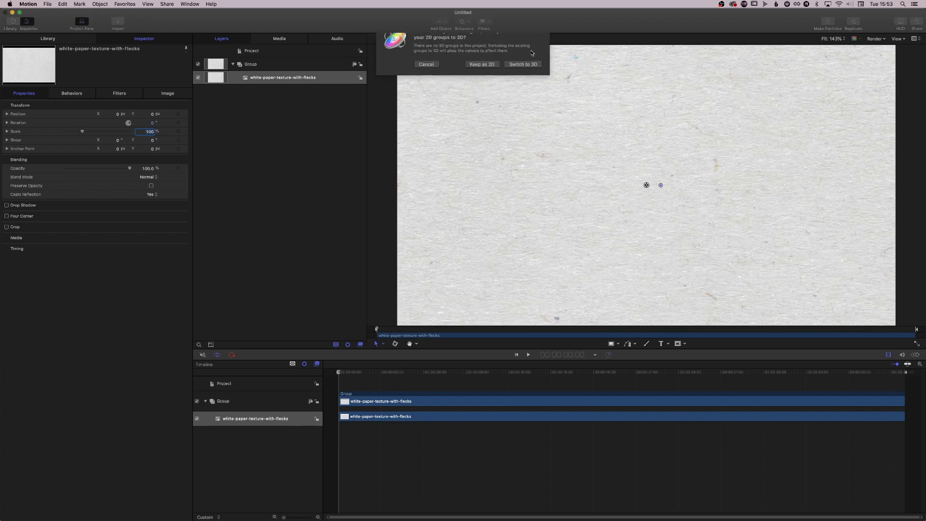
left_click(525, 76)
mouse_move(917, 52)
left_mouse_down()
mouse_move(915, 24)
mouse_move(919, 53)
left_mouse_up()
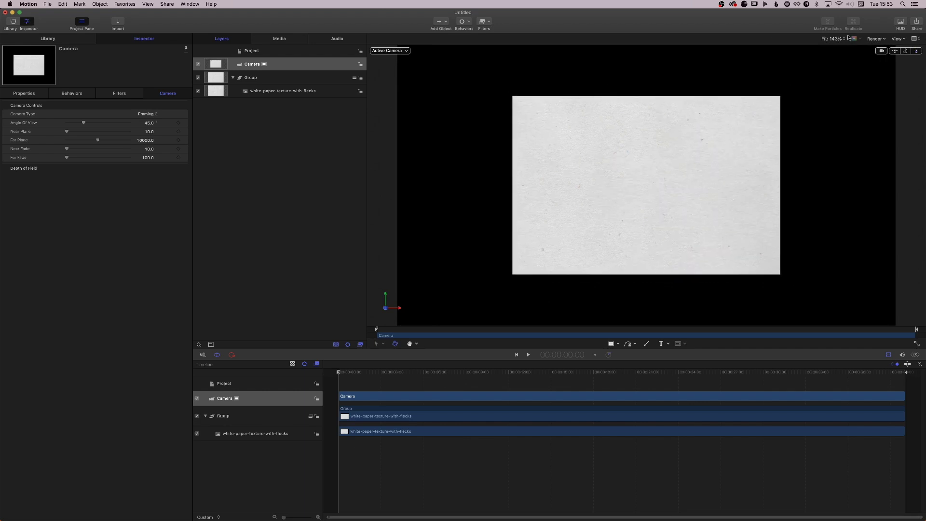
Try a different Z position for the paper texture layer and reset it to 0 px.
left_click(278, 90)
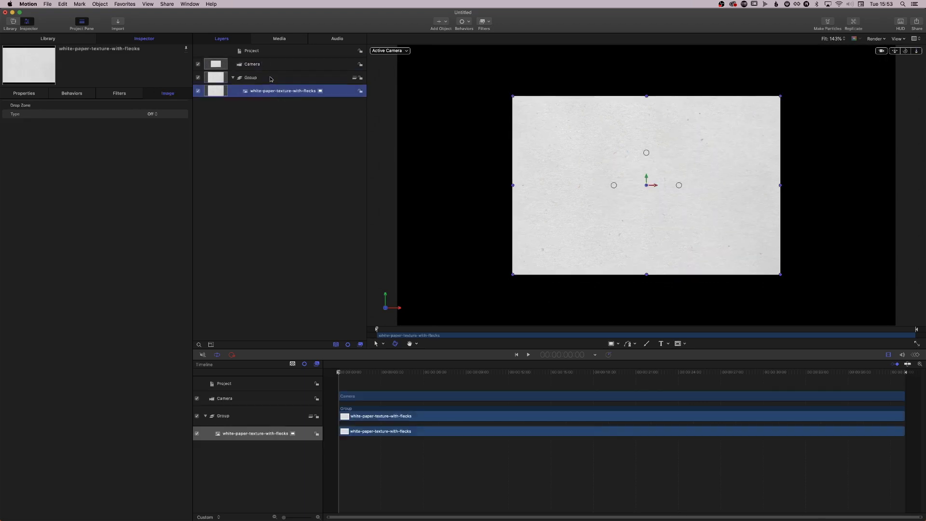
left_click(24, 93)
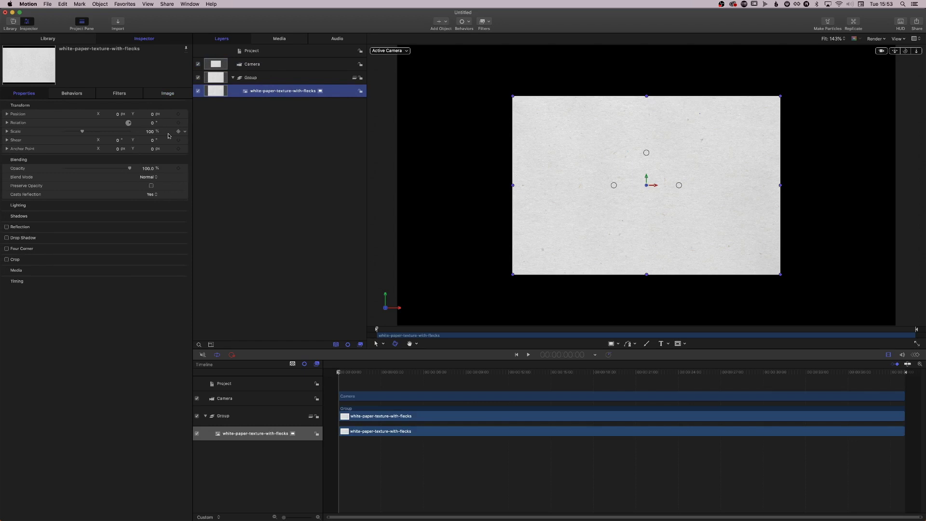
left_click(7, 114)
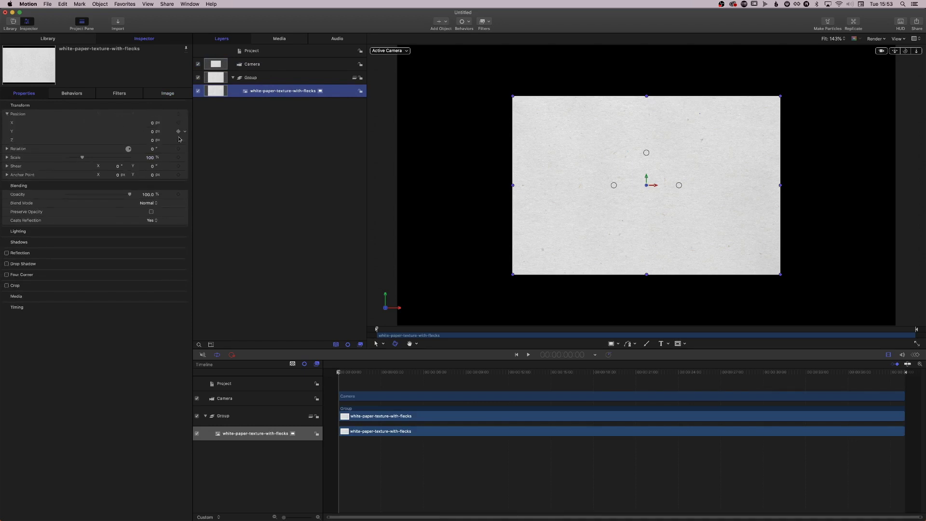
left_click(151, 141)
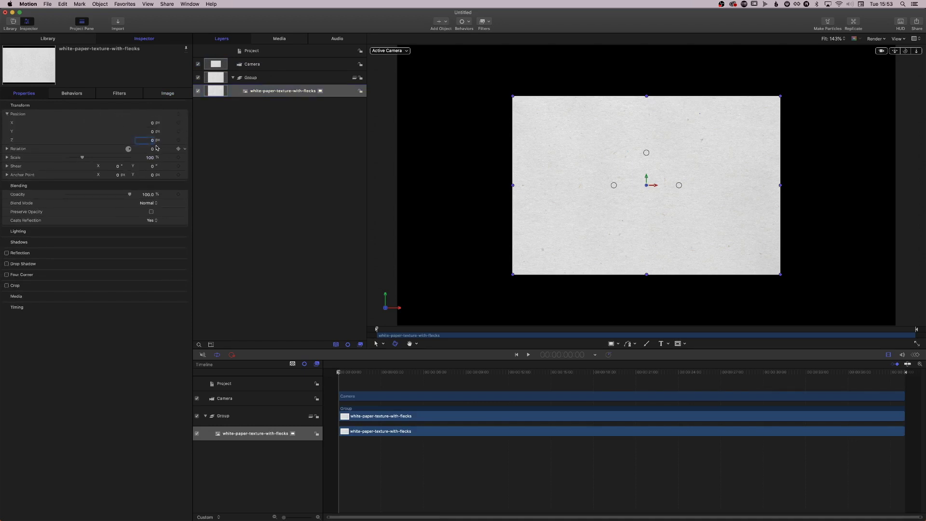
key("Return")
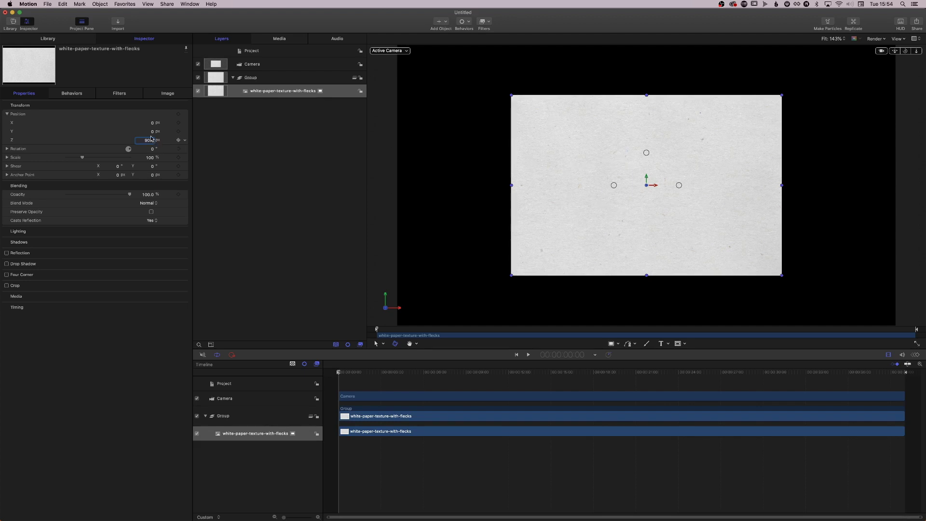
type("0")
key("Return")
Rotate the paper texture layer 90° about its Z axis so that the sheet stands upright.
left_click(36, 148)
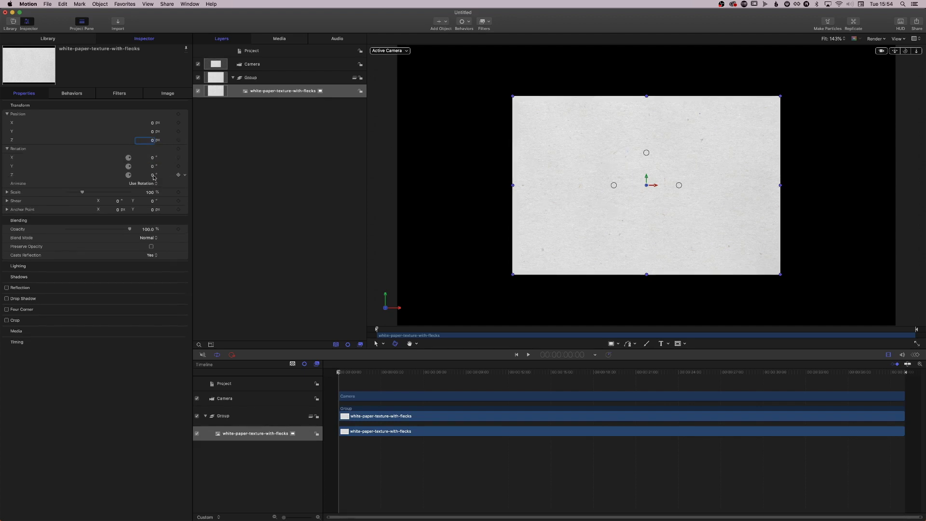
left_click(152, 176)
type("90")
key("Return")
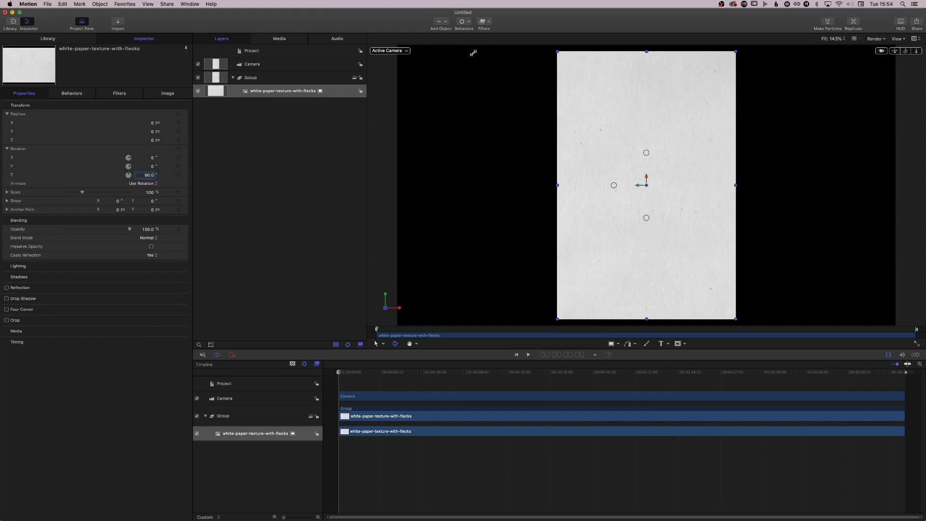
Switch the paper texture's group to 2D and nest it inside a new 3D group.
left_click(353, 92)
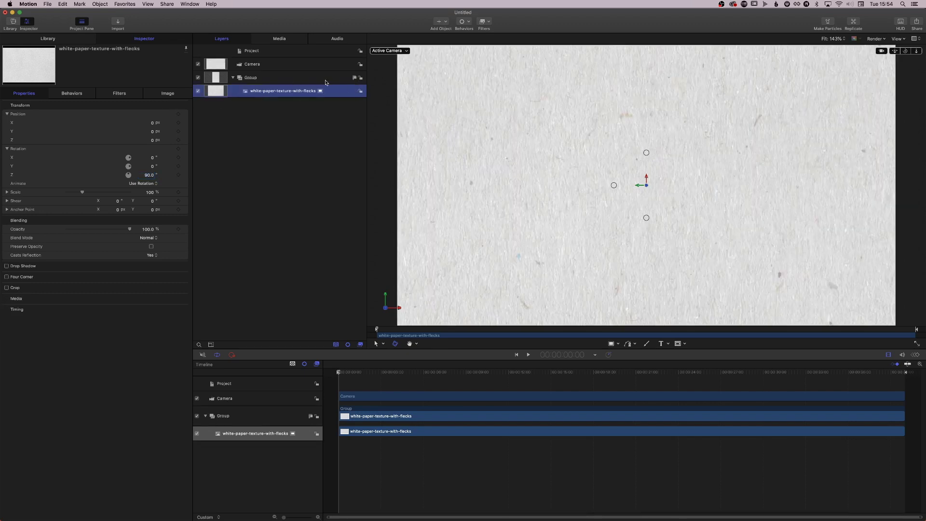
left_click(276, 79)
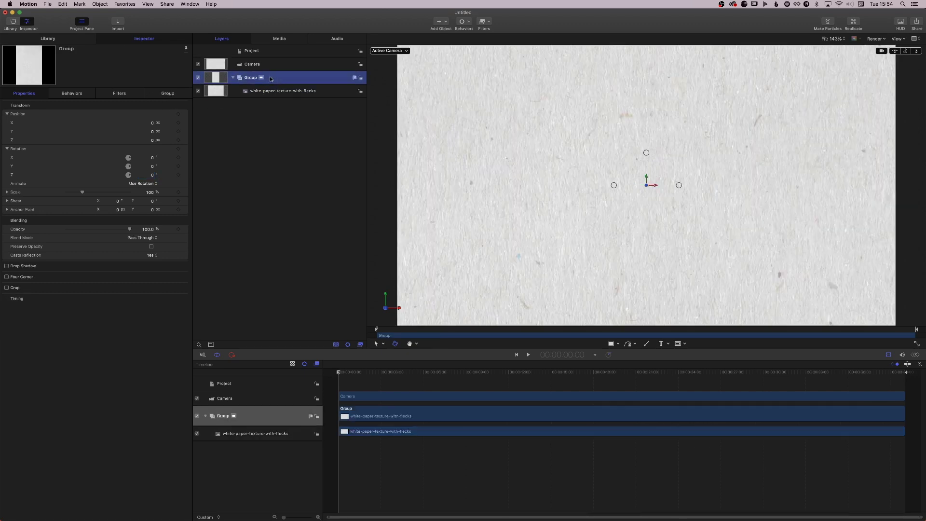
right_click(276, 79)
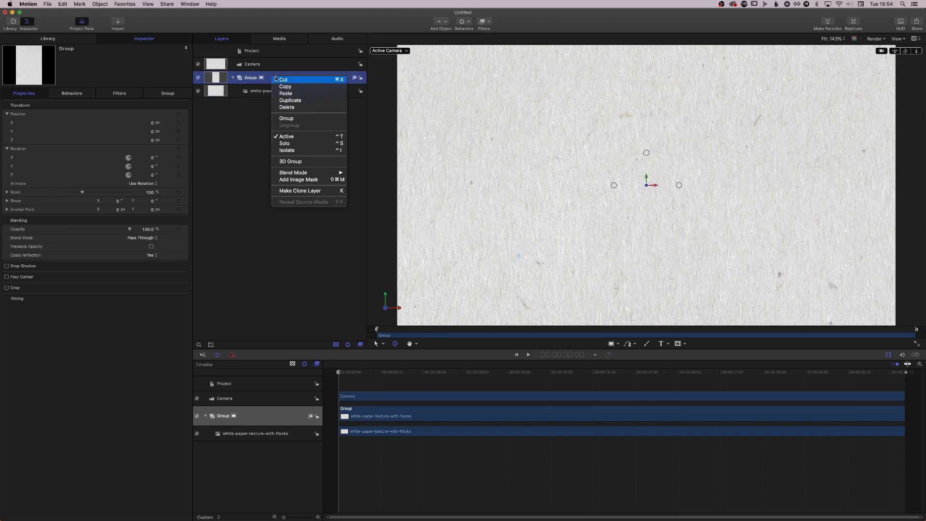
left_click(313, 119)
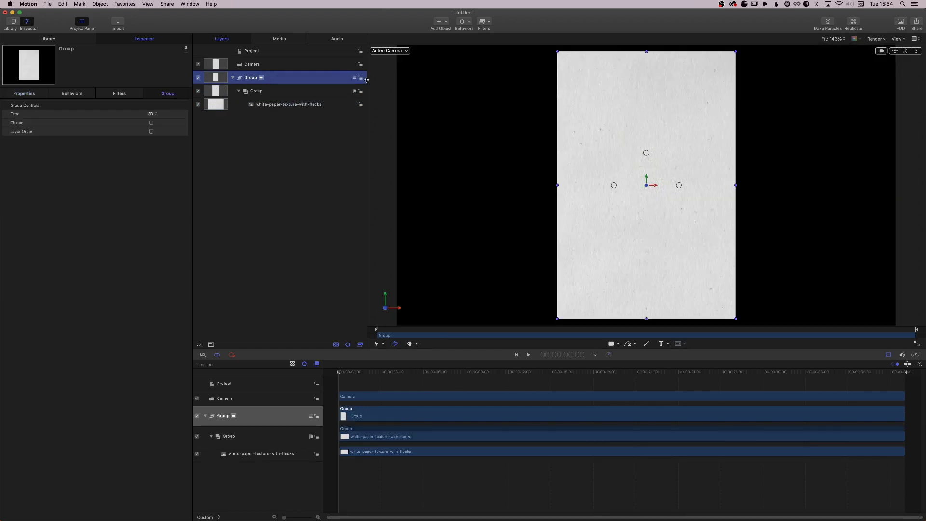
Test camera moves around the paper sheet and check the settings of the outer and nested groups.
mouse_move(906, 52)
left_mouse_down()
mouse_move(868, 56)
mouse_move(914, 53)
left_mouse_up()
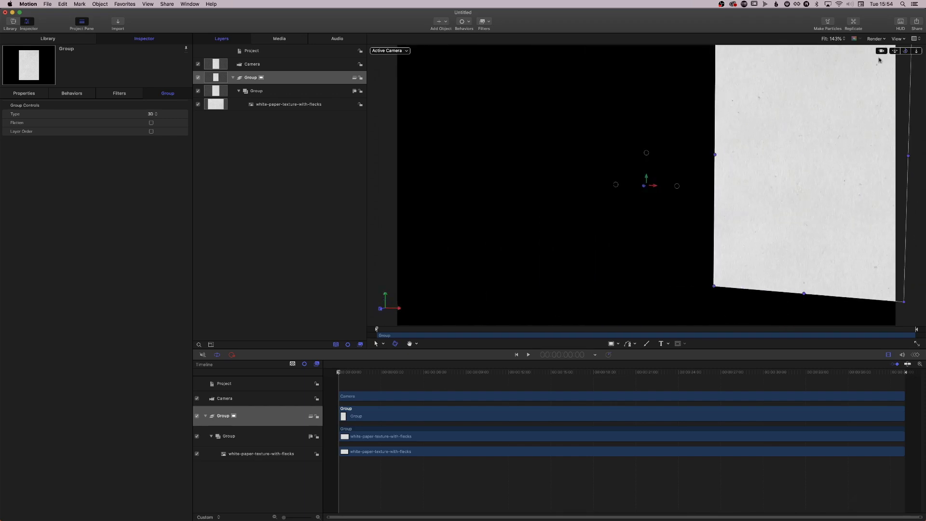
left_click(272, 69)
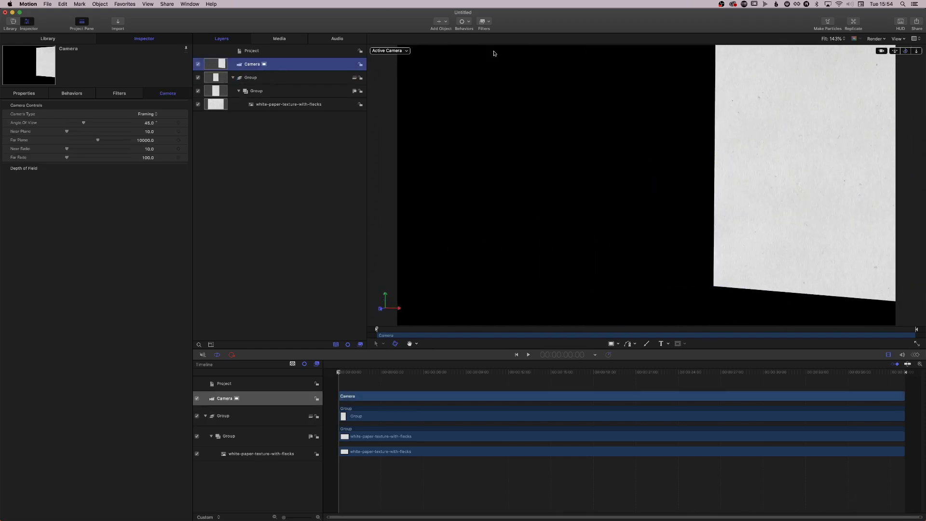
key("ctrl+r")
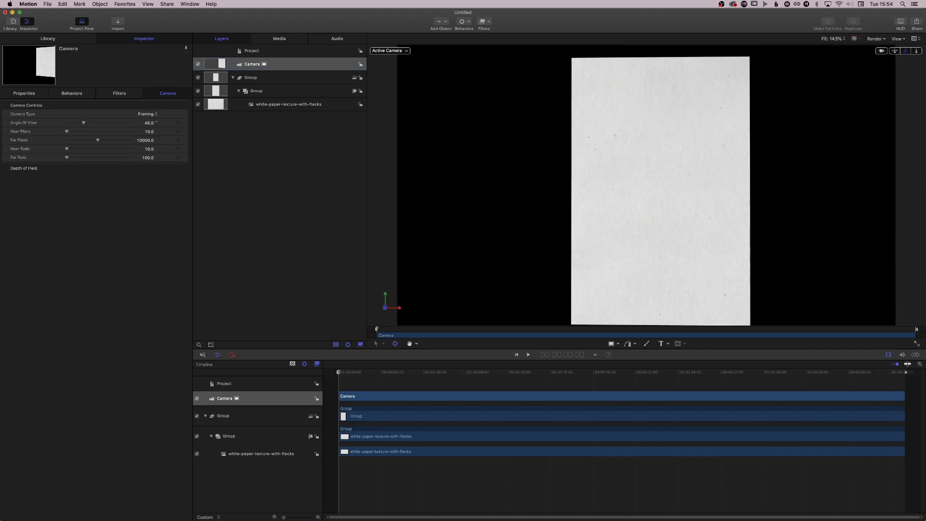
left_click(283, 76)
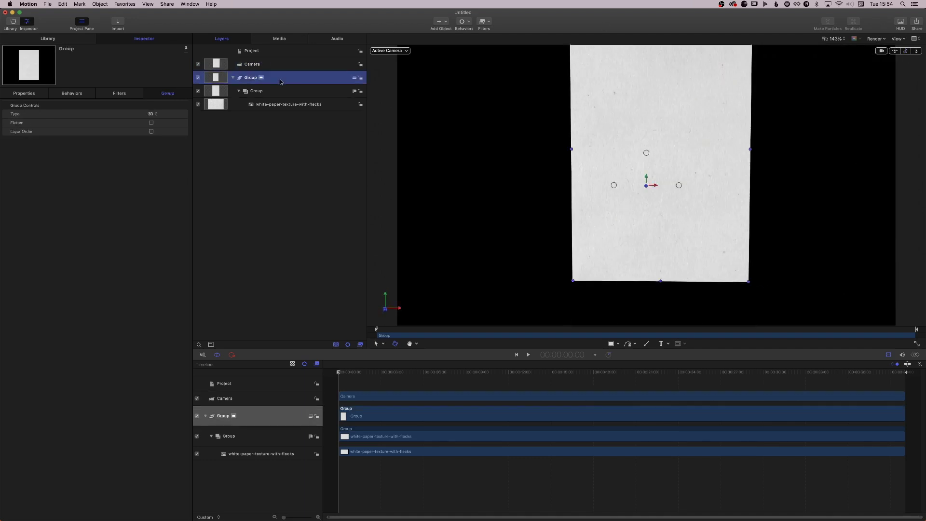
left_click(302, 90)
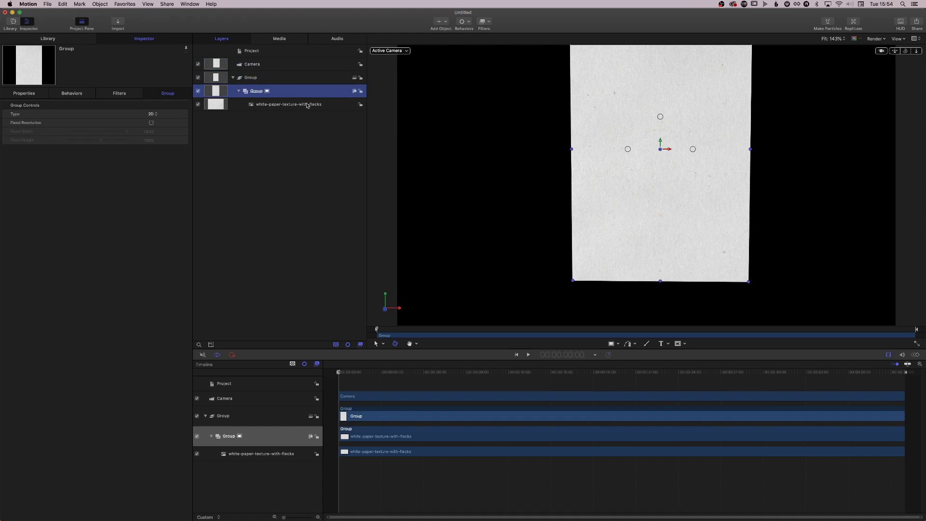
Set the nested group's Z position to 0 px and check the positions of its paper texture layer and parent group.
left_click(29, 93)
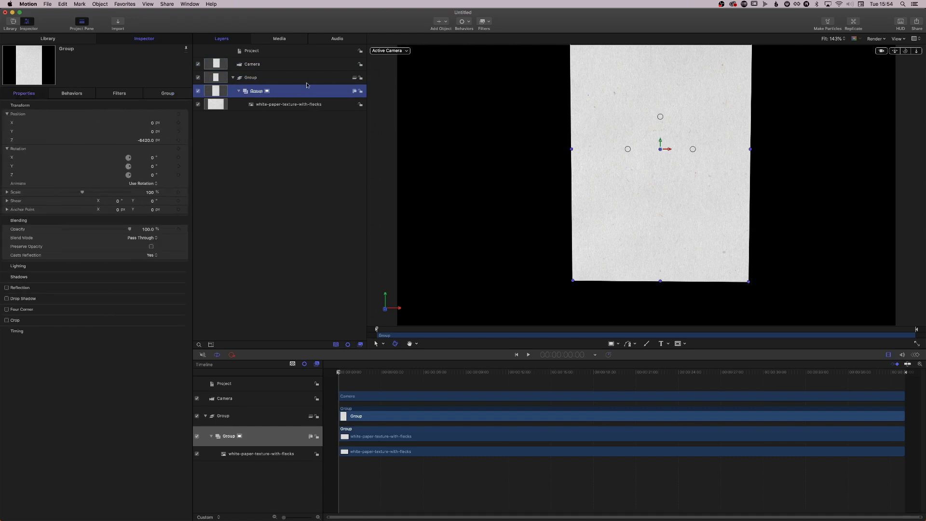
left_click(149, 141)
type("0")
key("Return")
left_click(298, 105)
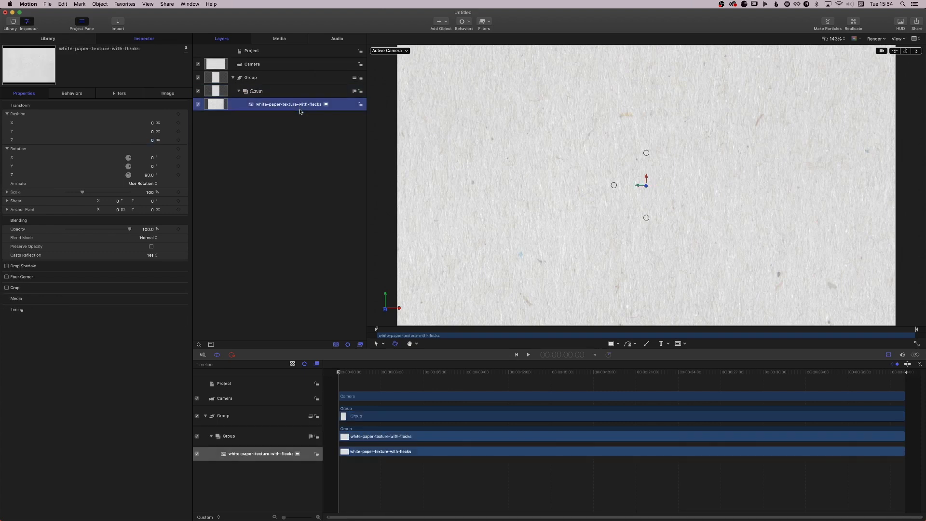
left_click(294, 91)
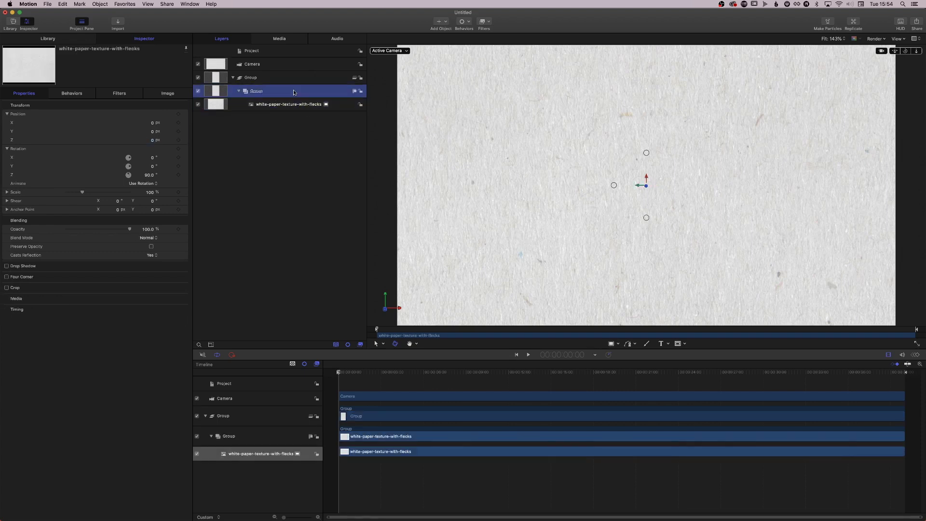
left_click(272, 78)
key("Down")
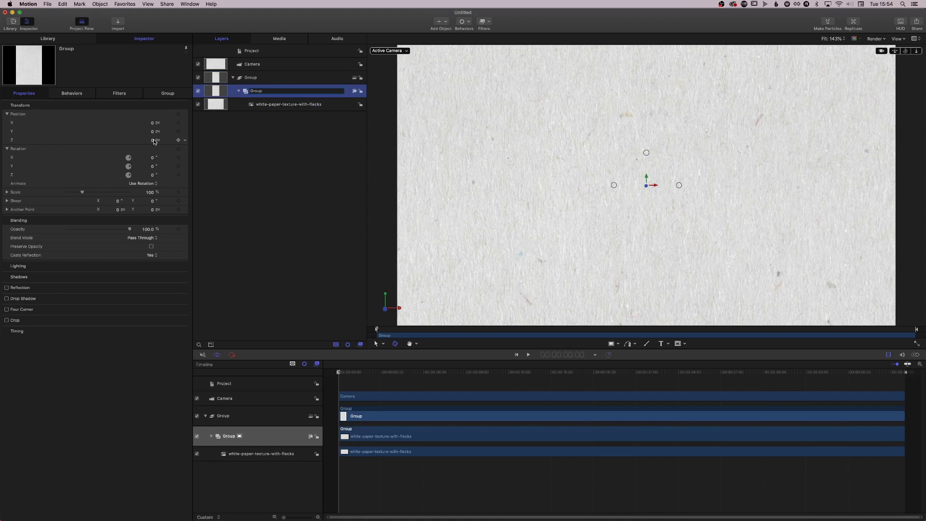
Rename the inner group to page and the outer group to book.
left_click(269, 89)
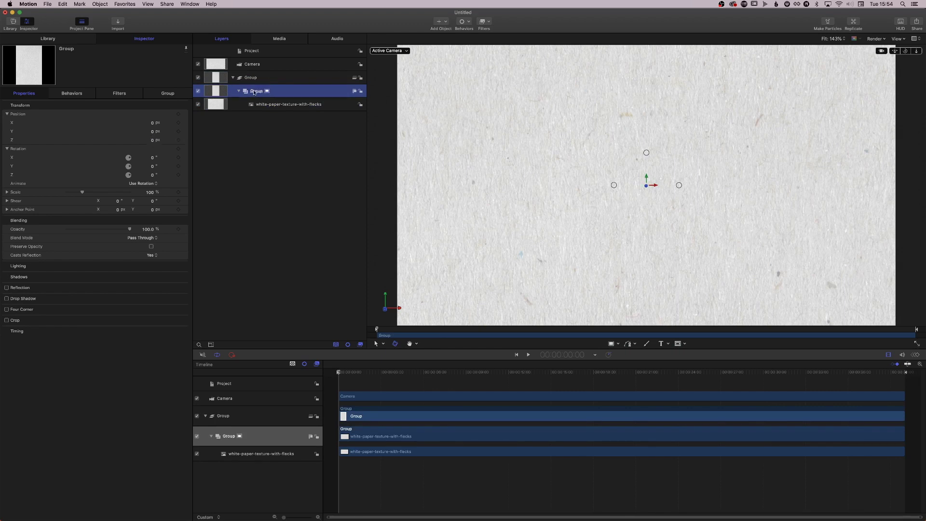
double_click(254, 92)
type("page")
key("Return")
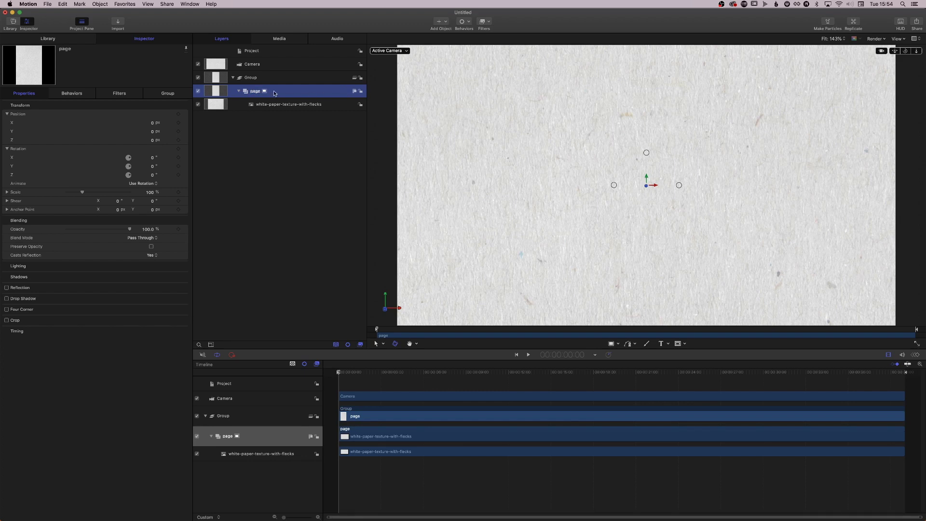
left_click(252, 80)
left_click(257, 79)
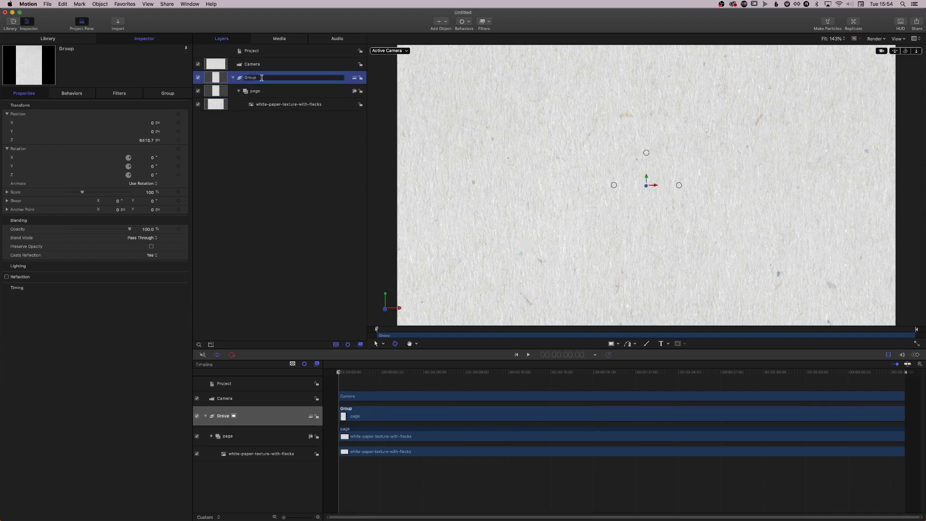
type("book")
key("Return")
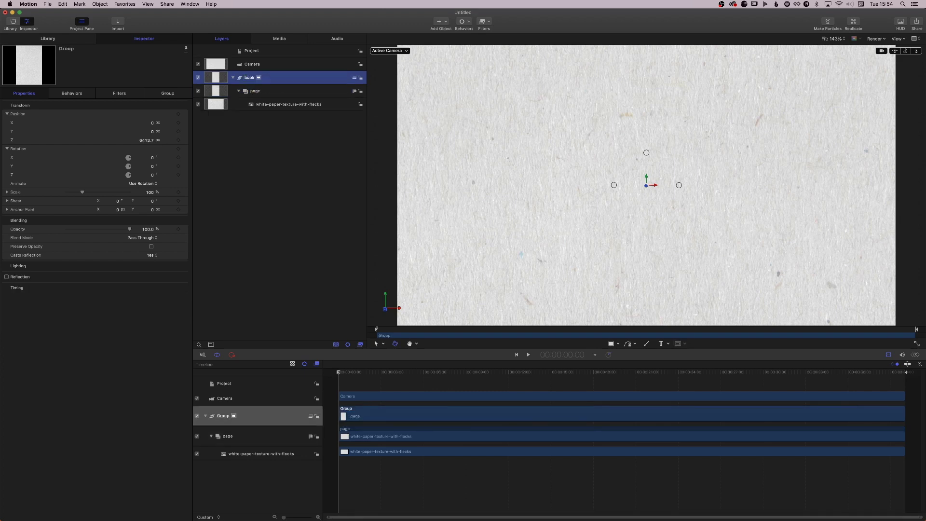
Set the book group's Z position to 0 px and check the transforms of the page group and paper texture.
left_click(145, 140)
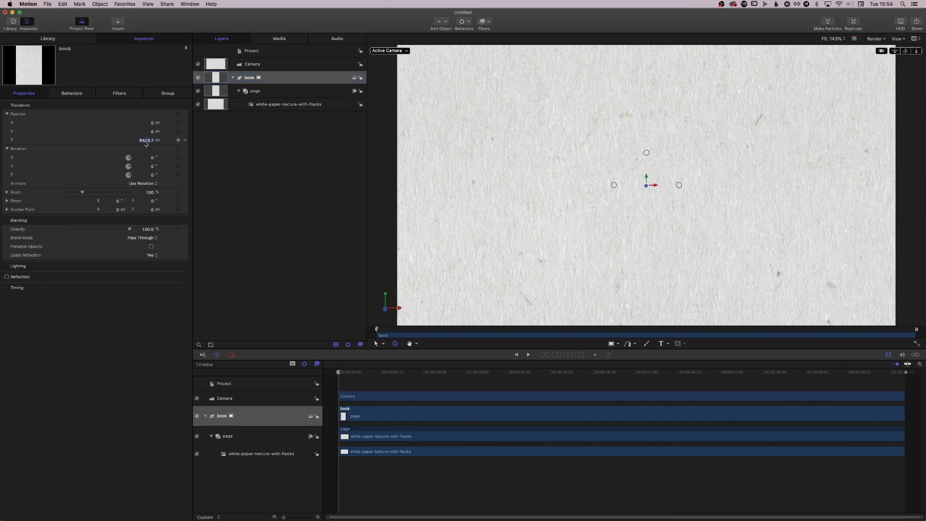
type("0")
key("Return")
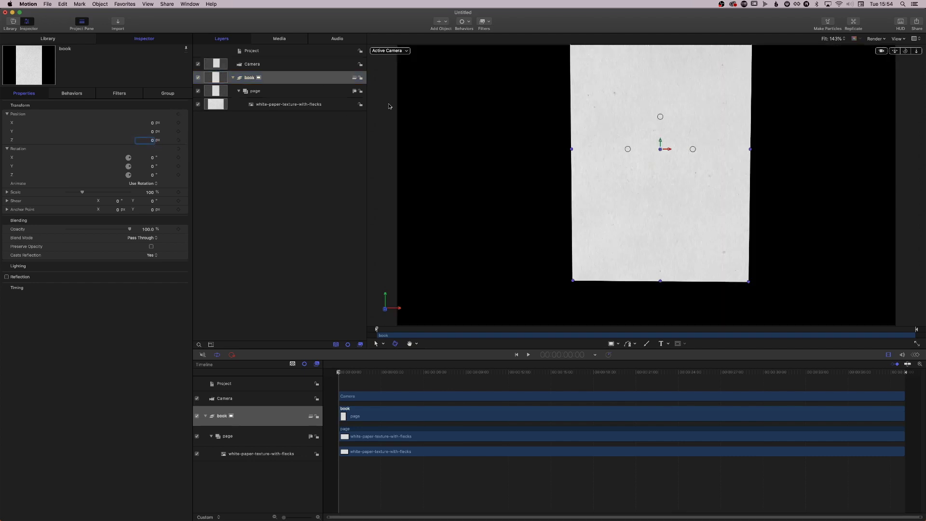
left_click(284, 91)
left_click(284, 105)
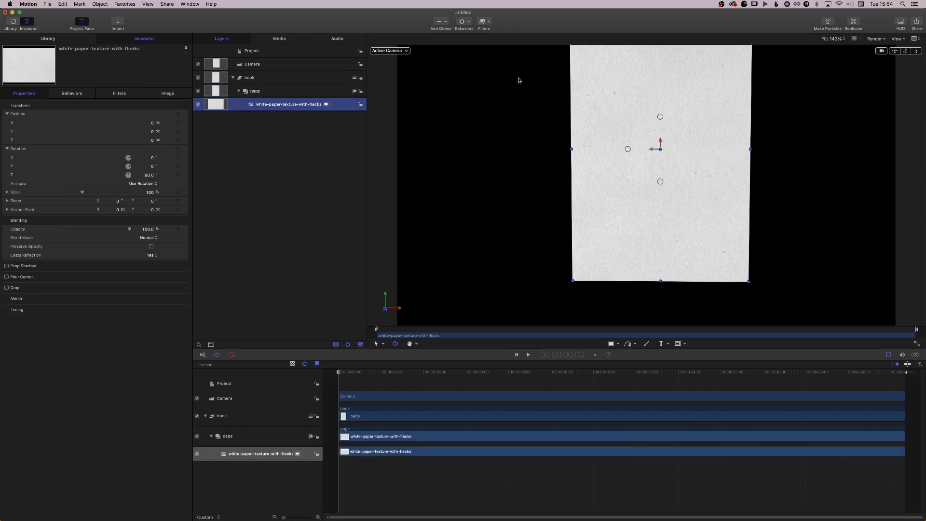
Reset the camera's pan, orbit and dolly, and dolly out until the whole paper sheet is framed head-on.
left_click_drag(896, 51, 815, 93)
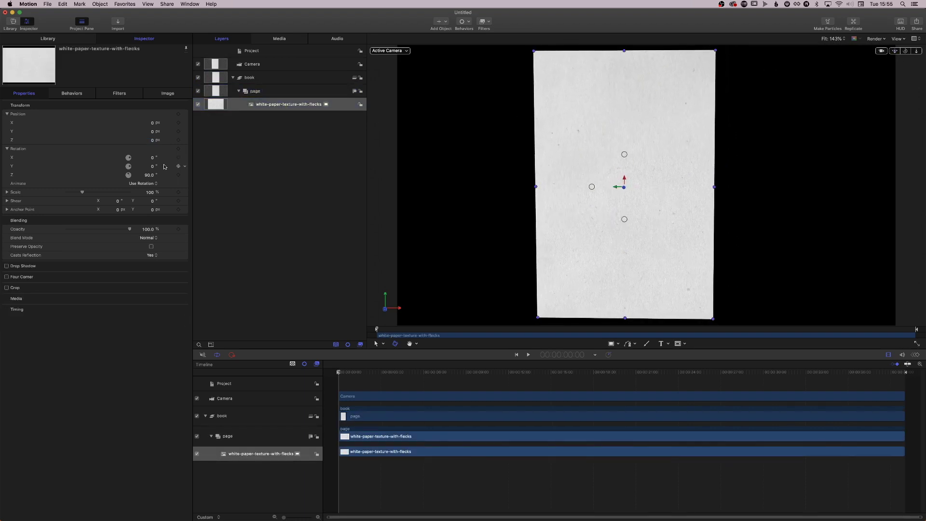
key("Return")
double_click(895, 52)
double_click(907, 52)
double_click(915, 51)
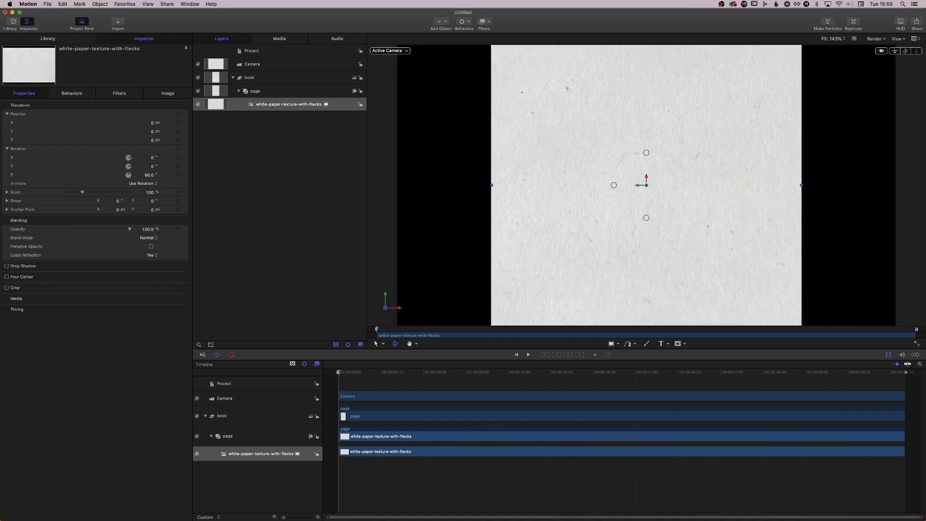
left_click_drag(916, 52, 922, 51)
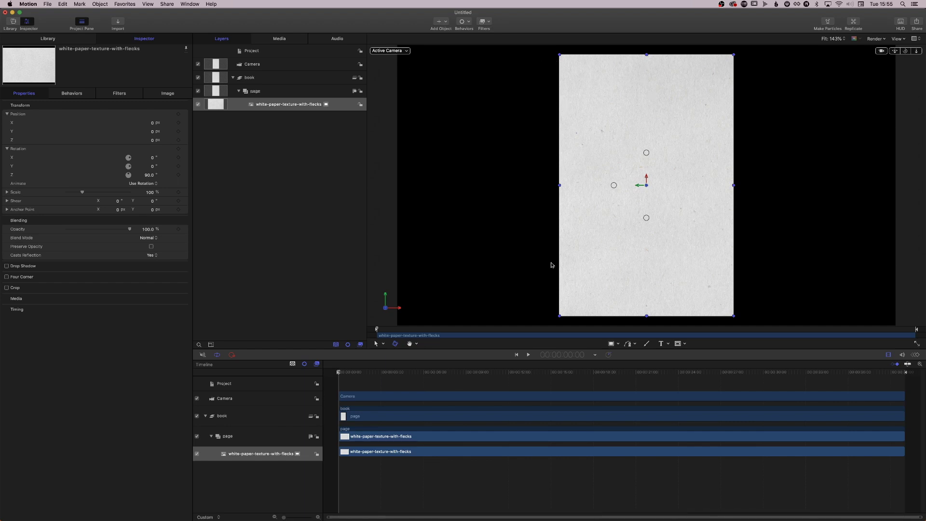
Draw a rectangle over the entire paper sheet, above the texture layer in the page group.
left_click(612, 346)
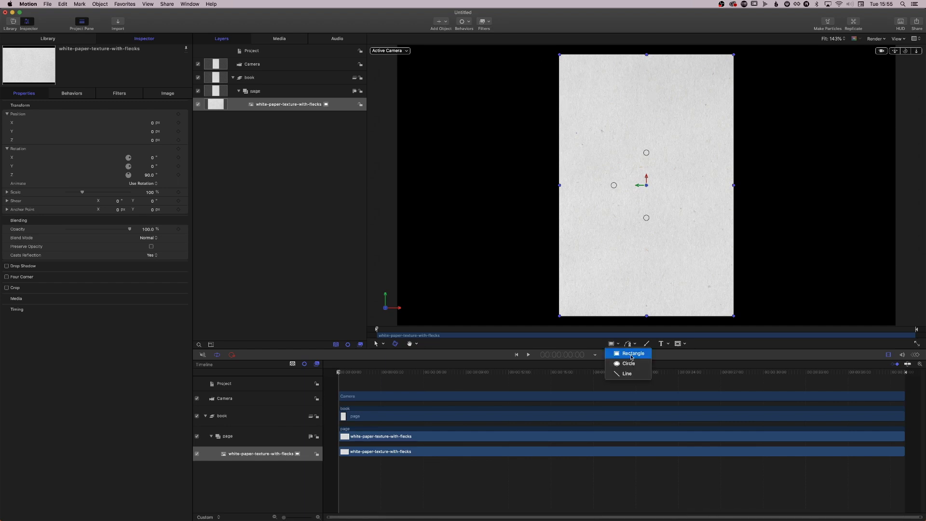
left_click(631, 351)
left_click_drag(559, 54, 733, 316)
left_click(303, 104)
left_click(304, 118)
left_click(309, 104)
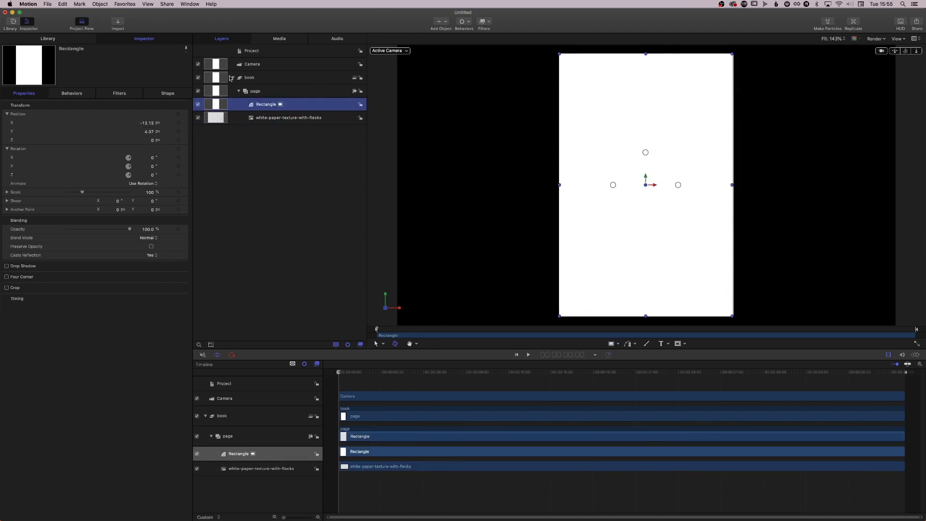
Fill the rectangle with a linear gradient running across the page from its left edge to its right edge.
left_click(168, 93)
left_click(154, 130)
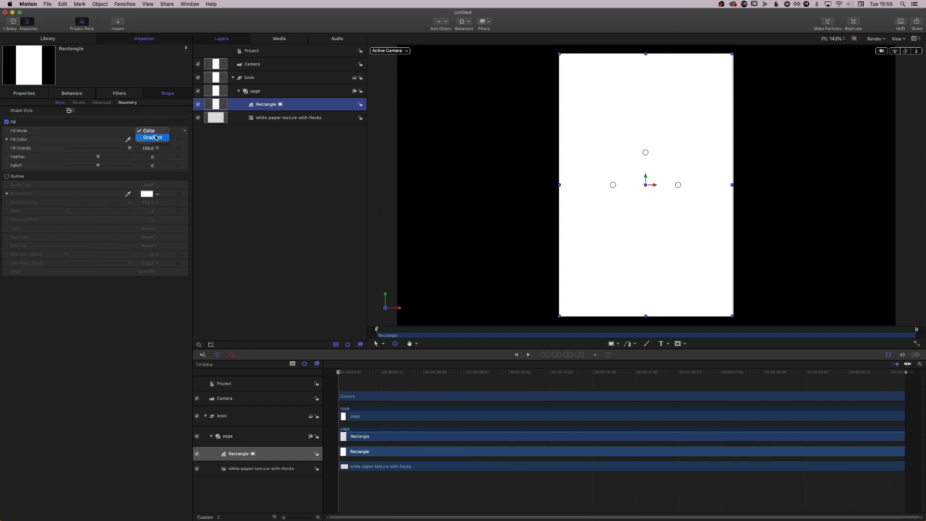
left_click(152, 137)
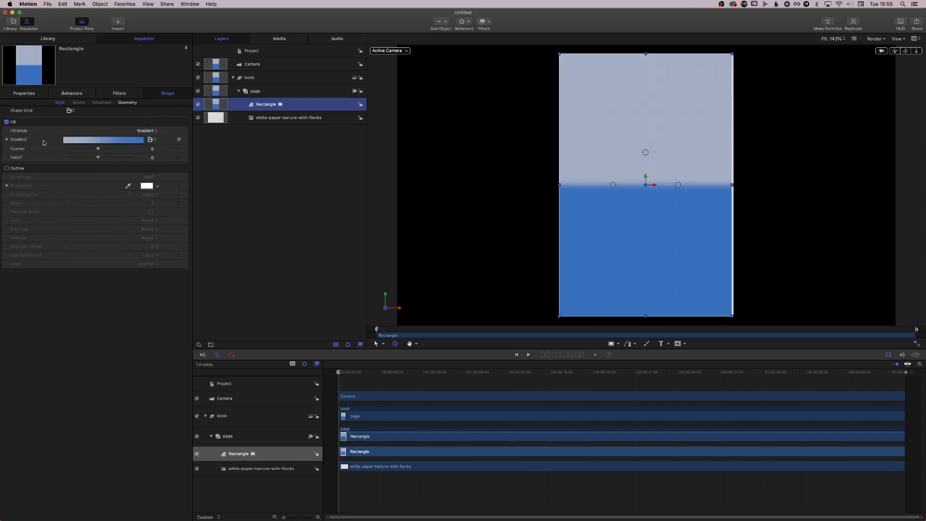
left_click(7, 139)
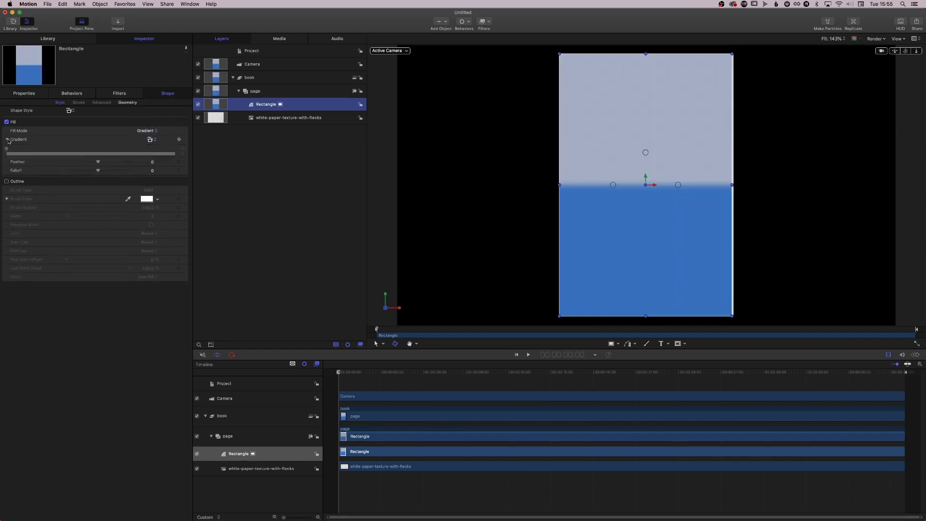
left_click(383, 344)
left_click(407, 437)
left_click_drag(646, 177, 558, 191)
left_click_drag(647, 193, 734, 195)
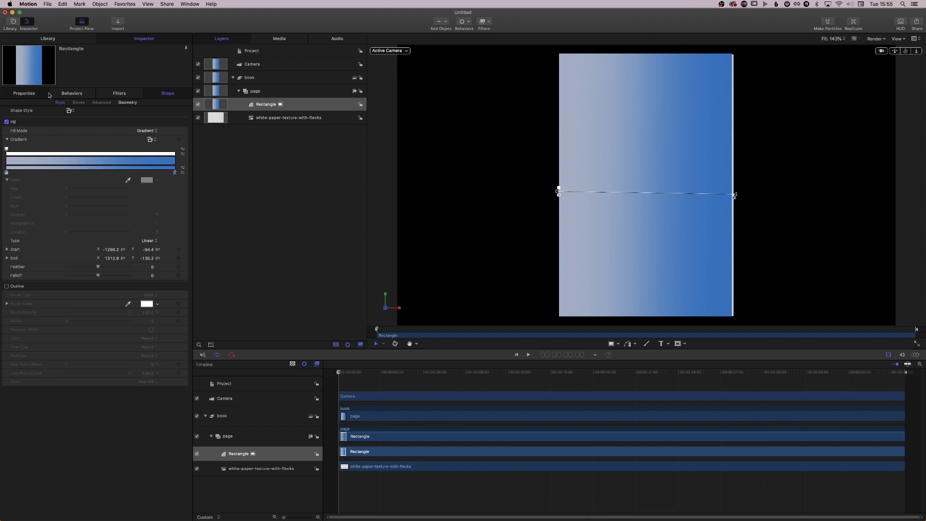
Center the rectangle by setting its X and Y positions to 0 px.
left_click(23, 93)
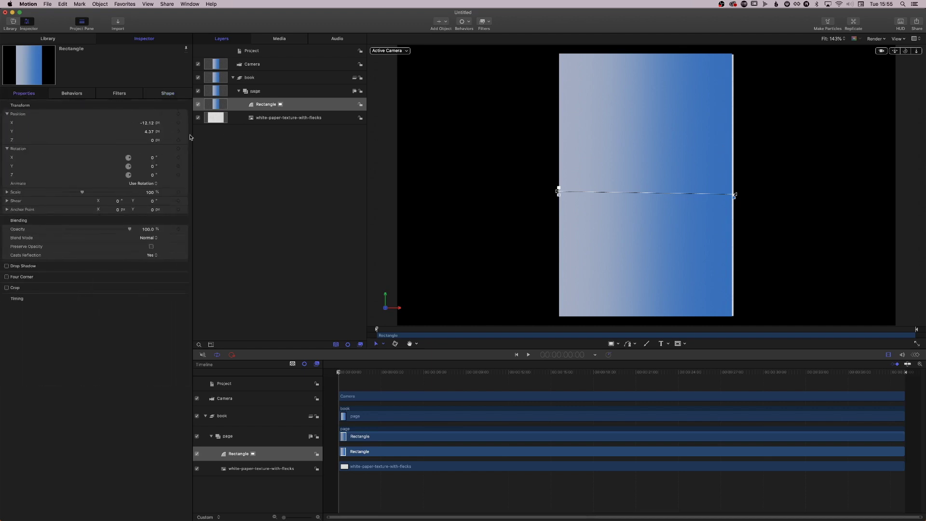
left_click(147, 123)
type("0")
key("Return")
key("Tab")
type("0")
key("Return")
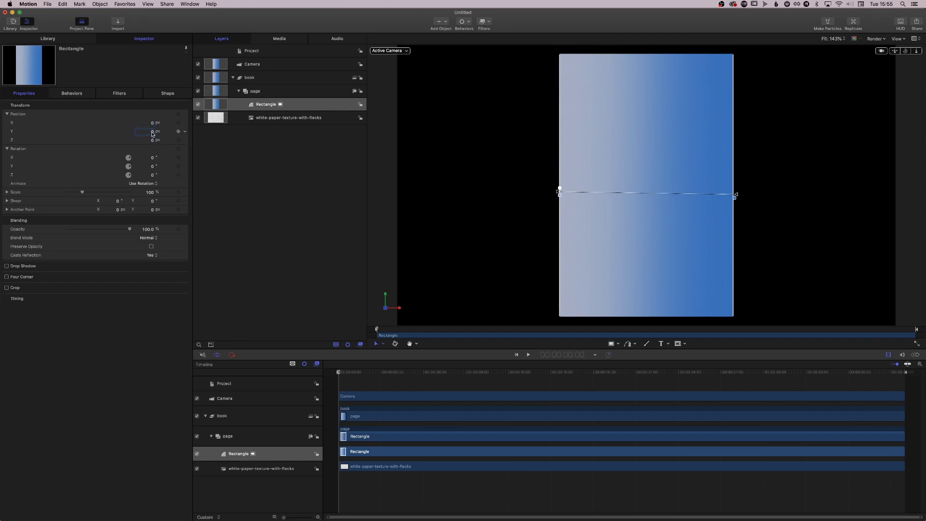
Widen the rectangle's geometry to about 2598 so that it fully covers the paper sheet.
left_click(167, 94)
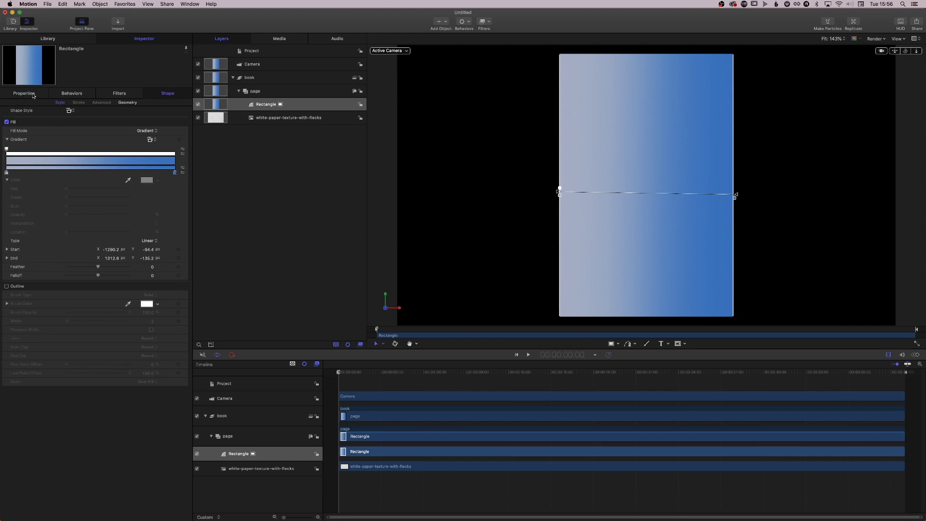
left_click(34, 95)
left_click(154, 95)
left_click(128, 102)
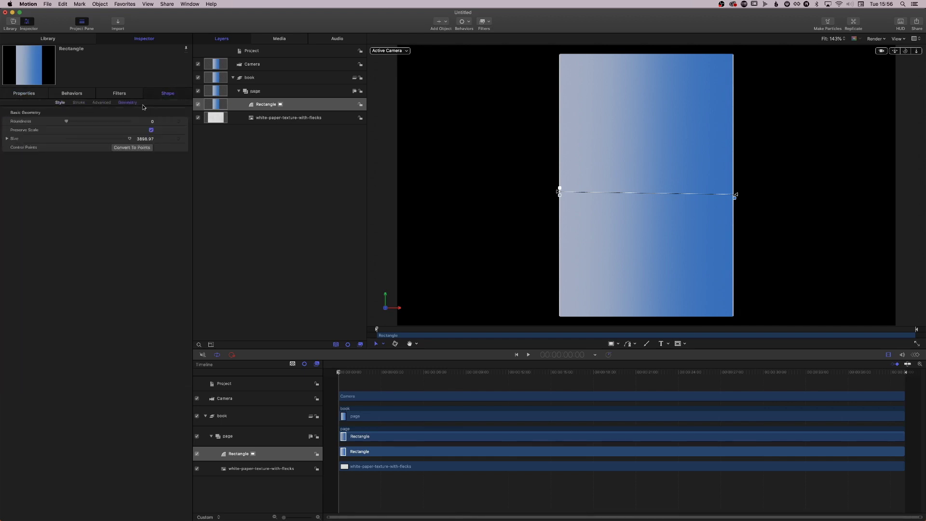
left_click(7, 139)
left_click_drag(148, 146, 158, 142)
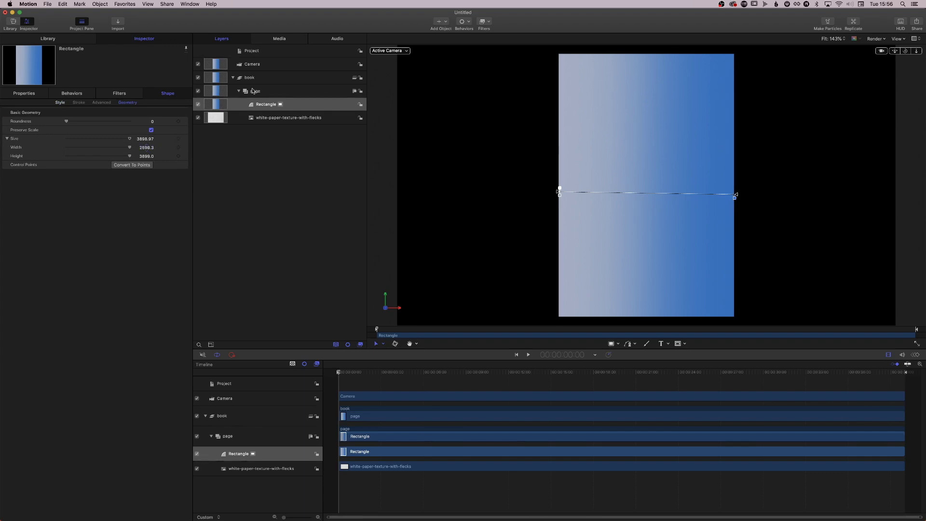
Darken the gradient's start color to a dark gray.
left_click(62, 103)
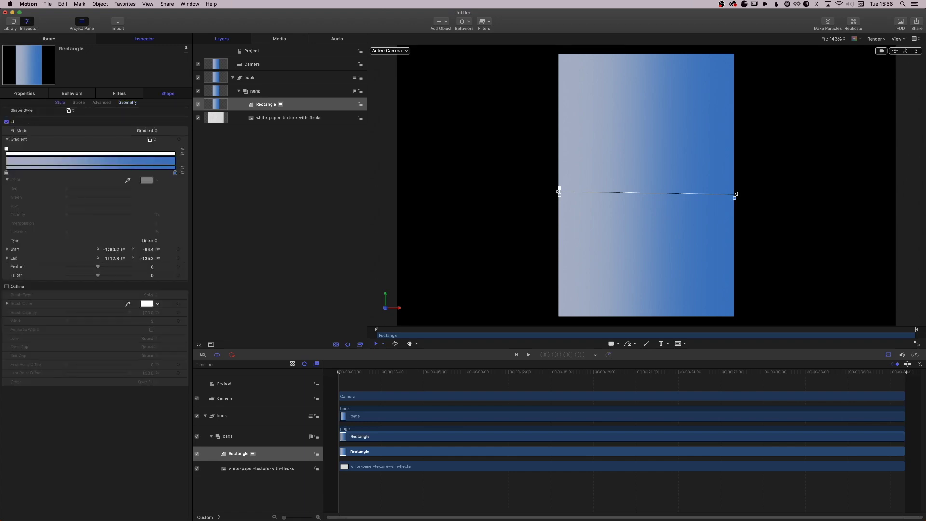
left_click(7, 173)
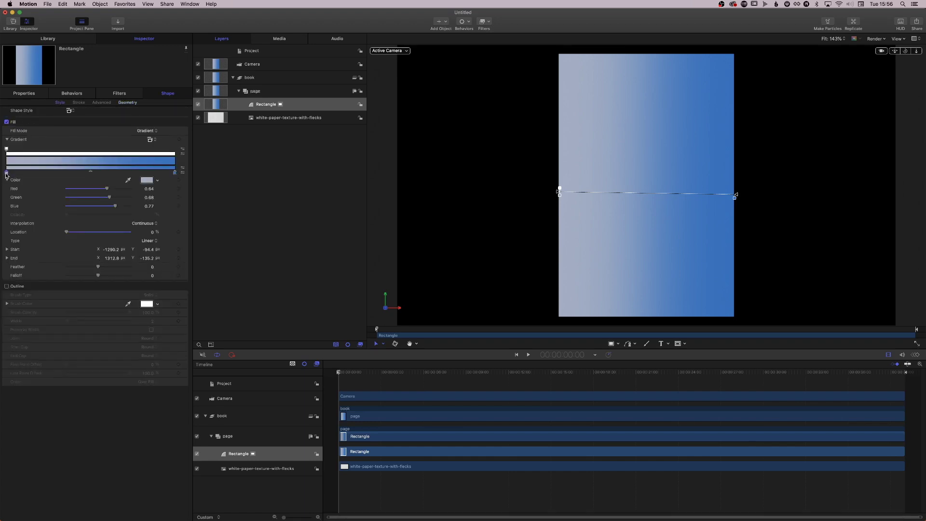
double_click(6, 173)
left_click_drag(295, 351, 281, 350)
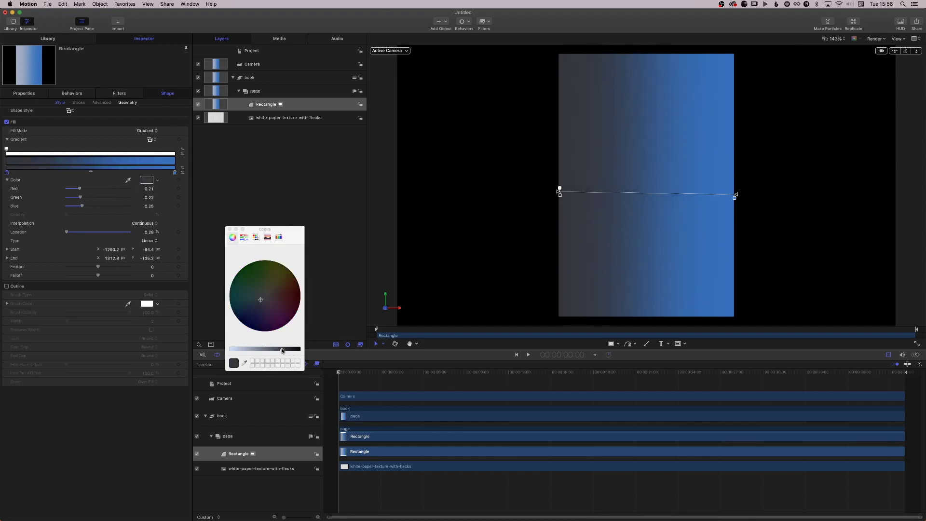
Change the gradient's end color from blue to a neutral light gray.
left_click(175, 172)
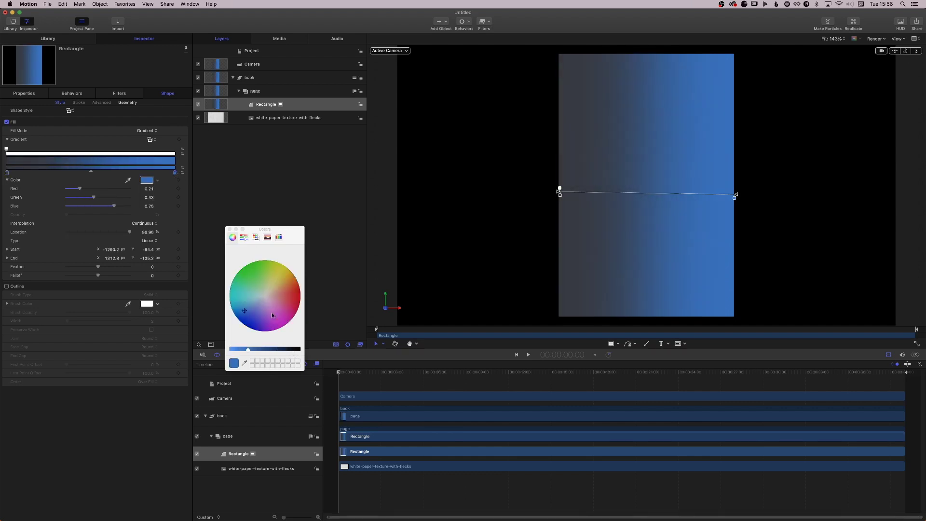
left_click(244, 237)
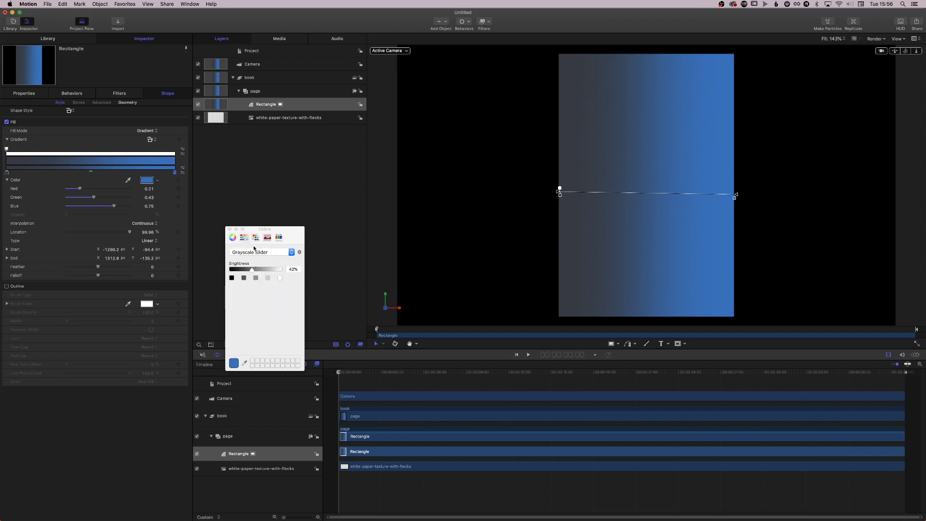
left_click(232, 237)
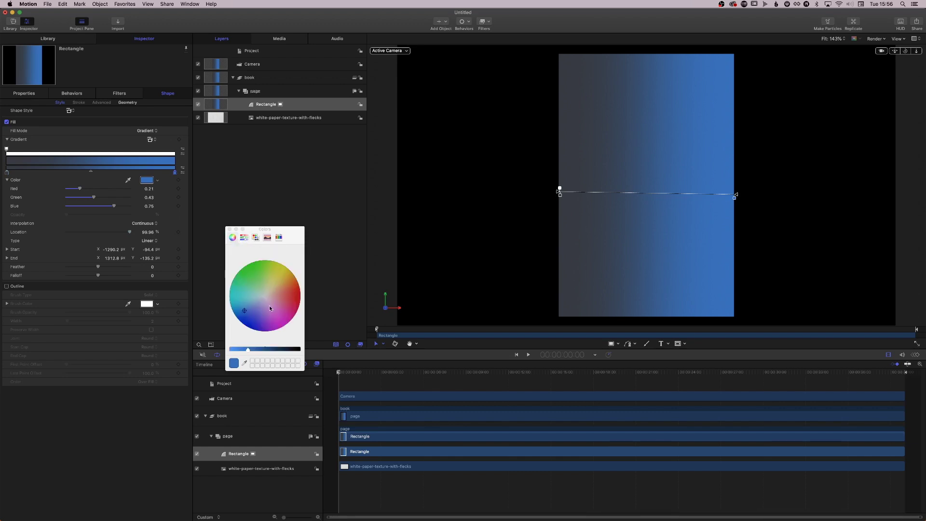
left_click(263, 295)
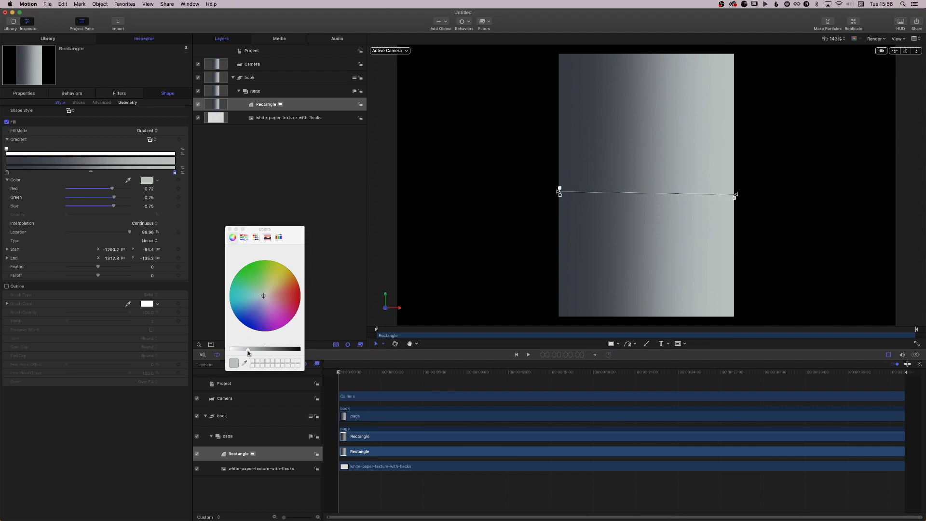
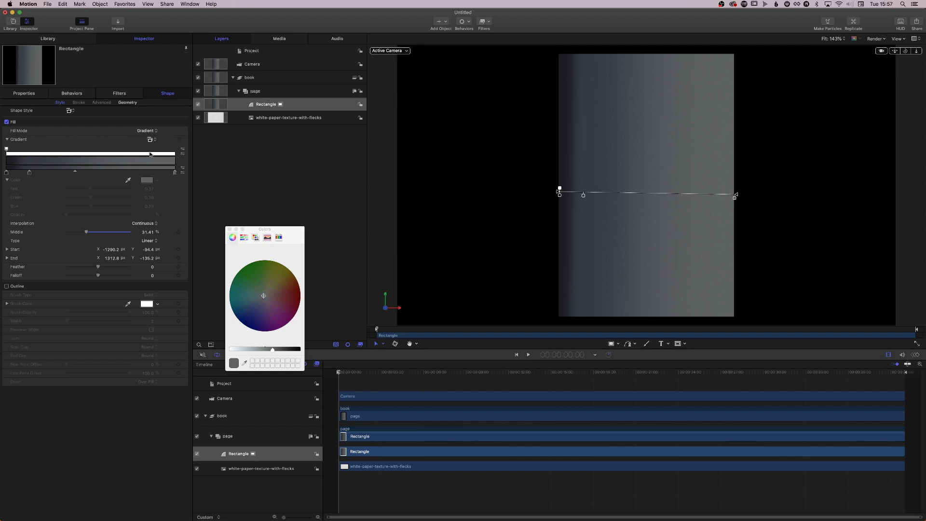
Add opacity points to the gradient at its end and at about 15 % of its length.
left_click_drag(163, 153, 175, 153)
left_click_drag(59, 154, 30, 153)
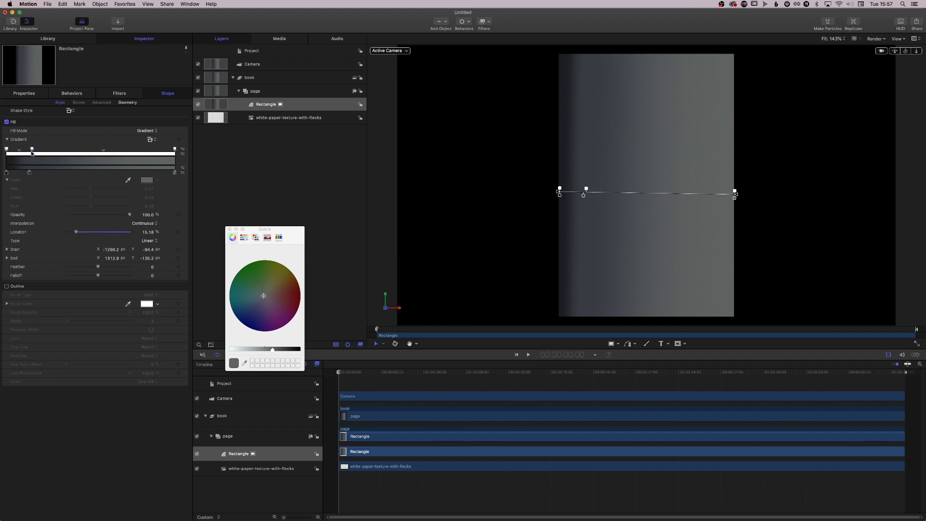
Try to darken the gradient's opacity points by changing their brightness in the color picker.
left_click(175, 149)
left_click_drag(296, 353, 258, 348)
left_click(6, 149)
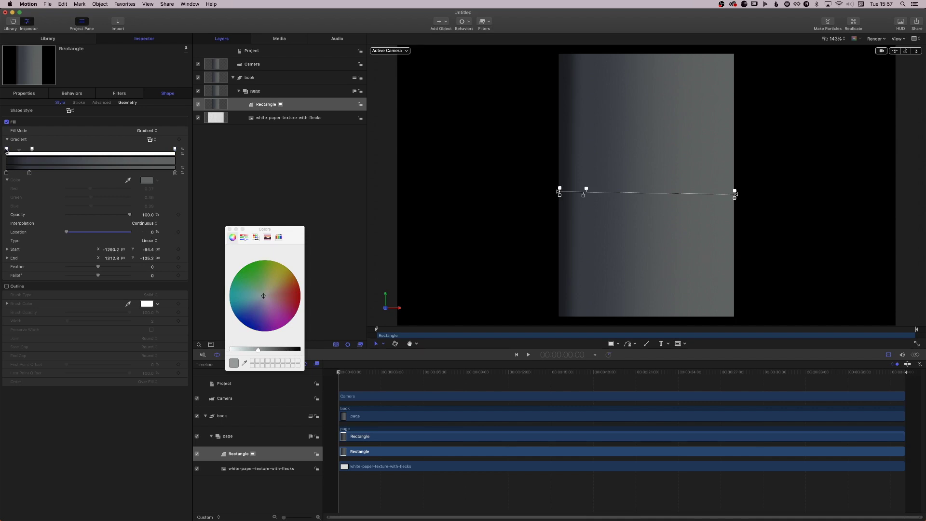
left_click(175, 149)
left_click(297, 349)
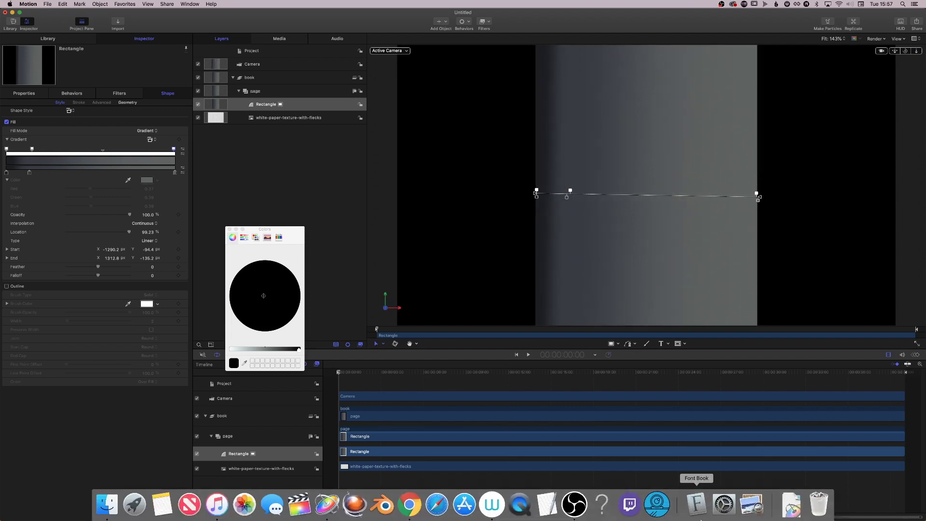
left_click_drag(32, 149, 30, 149)
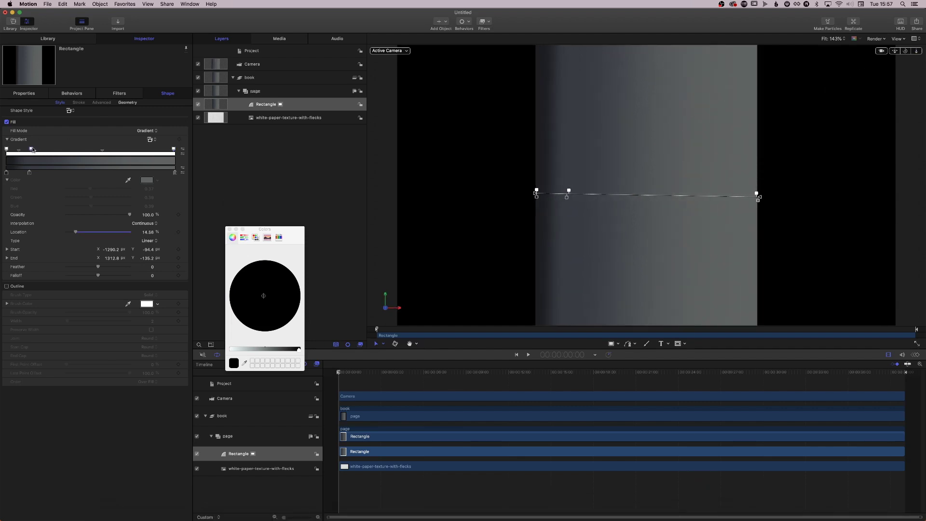
left_click(31, 150)
mouse_move(299, 349)
left_mouse_down()
mouse_move(270, 349)
mouse_move(298, 349)
left_mouse_up()
left_click(230, 229)
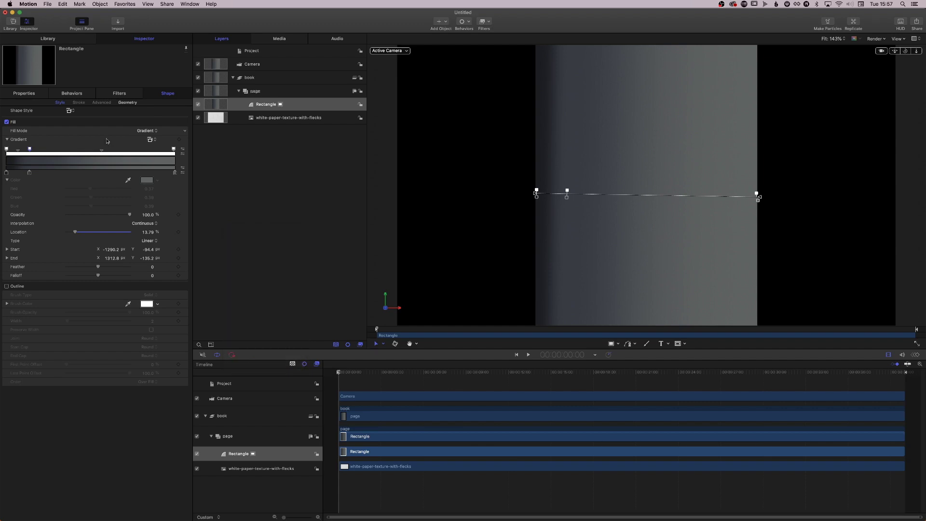
Lower the gradient's middle opacity point to about 54.5 % and the end opacity point to 0 %.
left_click_drag(31, 149, 31, 149)
left_click(157, 180)
left_click(72, 193)
left_click(158, 181)
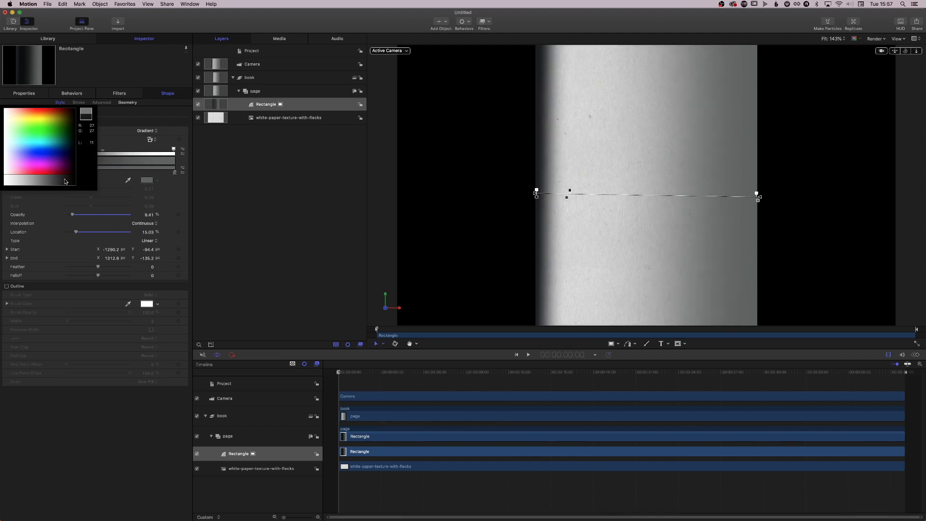
left_click(33, 180)
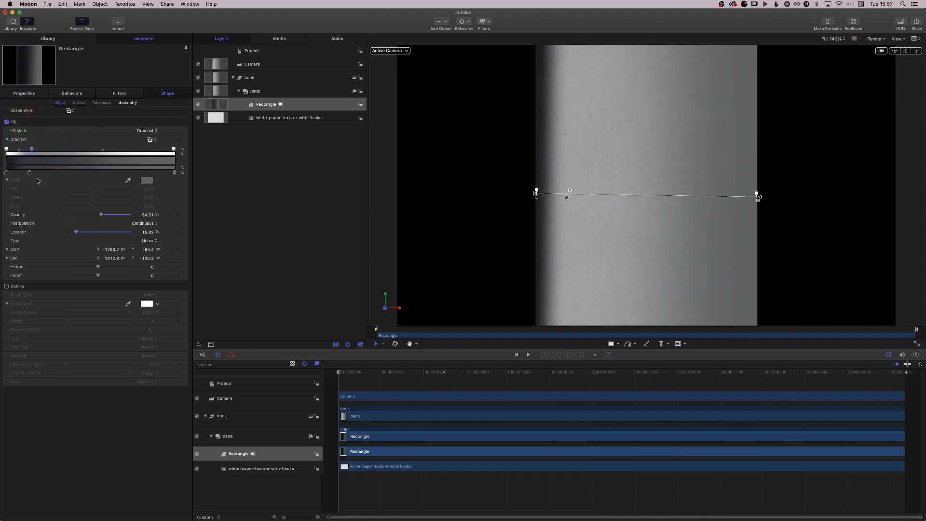
left_click(173, 149)
left_click(157, 180)
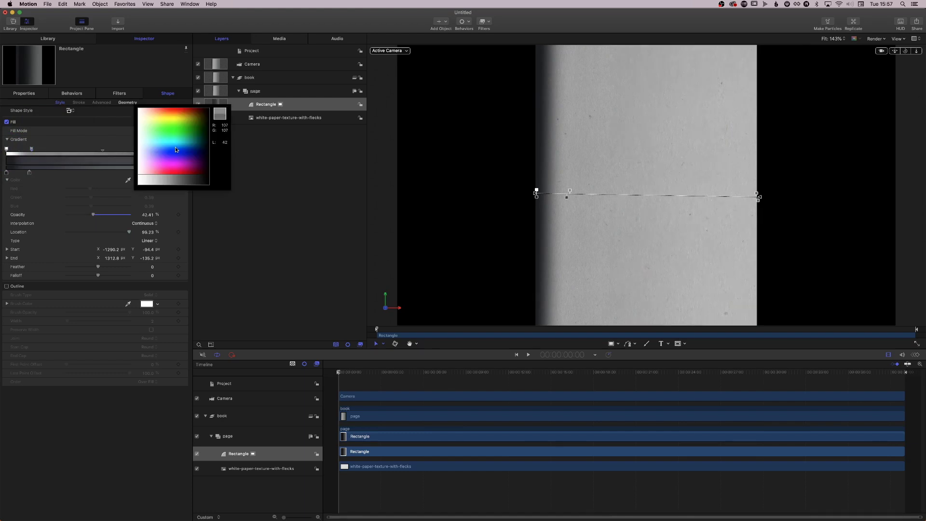
left_click(207, 181)
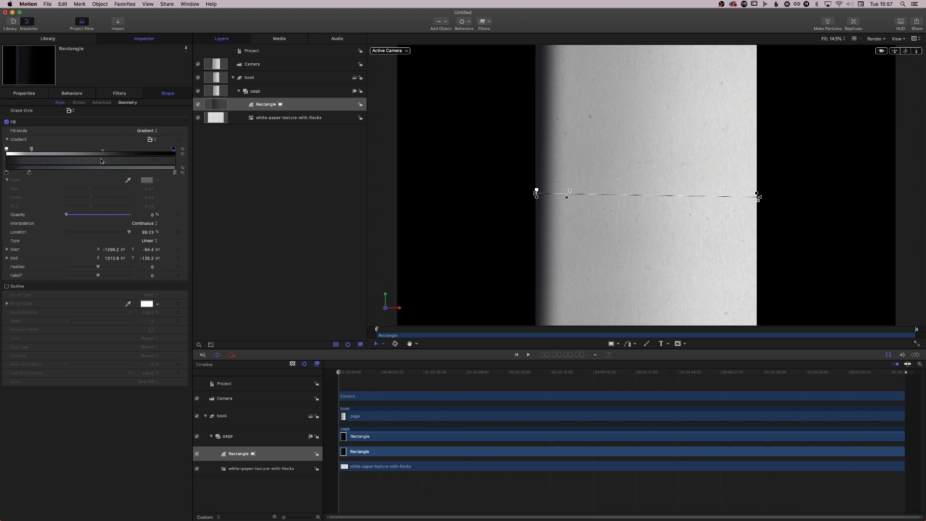
Set the gradient's middle opacity point to about 34 % and the end opacity point to about 11 %.
left_click(30, 149)
mouse_move(101, 216)
left_mouse_down()
mouse_move(72, 217)
mouse_move(89, 219)
left_mouse_up()
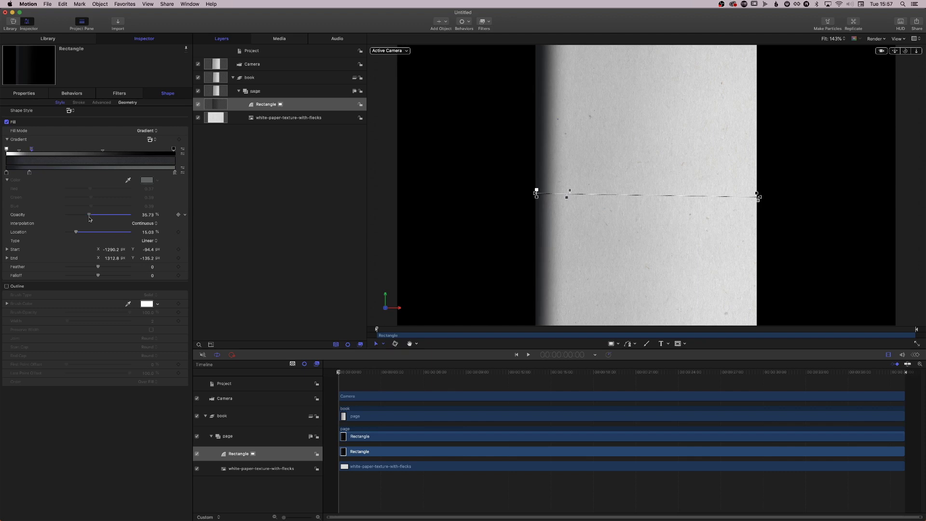
left_click(174, 149)
mouse_move(66, 215)
left_mouse_down()
mouse_move(86, 216)
mouse_move(73, 216)
left_mouse_up()
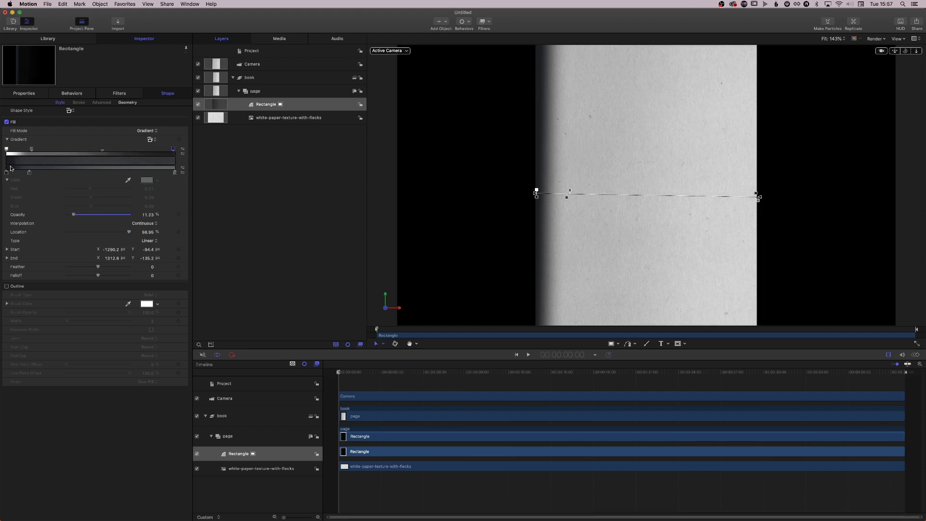
Lower the start opacity point to about 83.5 % and shift the gradient's start handle to about X -1297.4, Y -120.9 px.
left_click(6, 149)
mouse_move(118, 216)
left_mouse_down()
mouse_move(109, 217)
mouse_move(121, 217)
left_mouse_up()
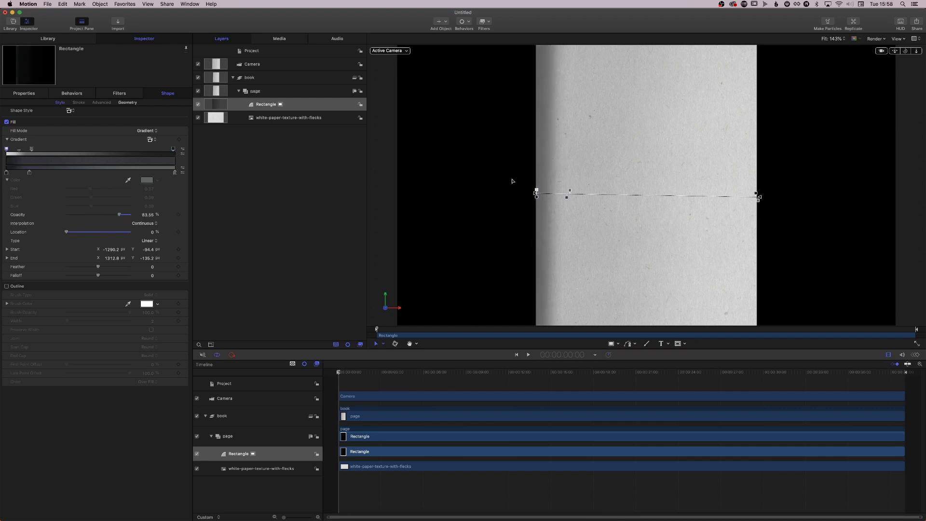
mouse_move(535, 193)
left_mouse_down()
mouse_move(521, 193)
mouse_move(535, 196)
left_mouse_up()
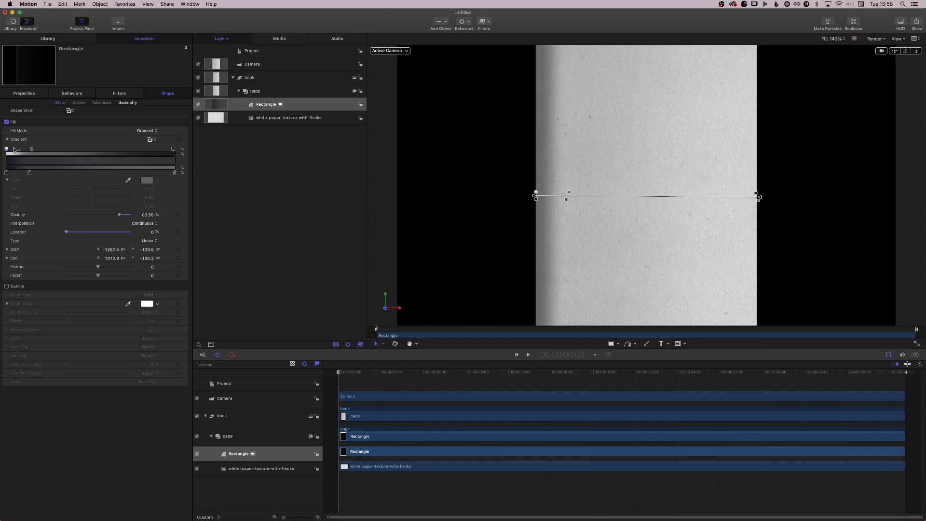
Set the gradient's middle opacity point to about 43 % opacity at a location of about 16 %.
left_click_drag(906, 51, 916, 97)
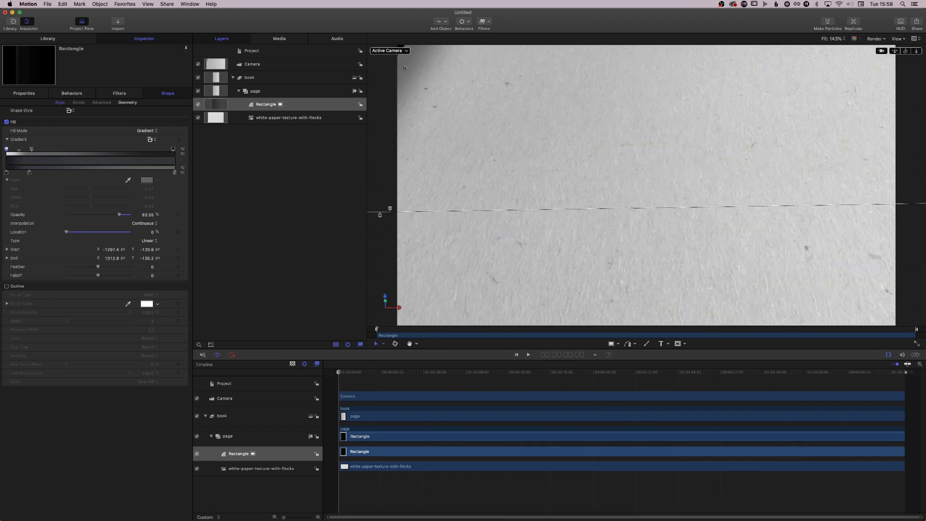
left_click(32, 150)
mouse_move(109, 211)
left_mouse_down()
mouse_move(118, 215)
mouse_move(94, 215)
left_mouse_up()
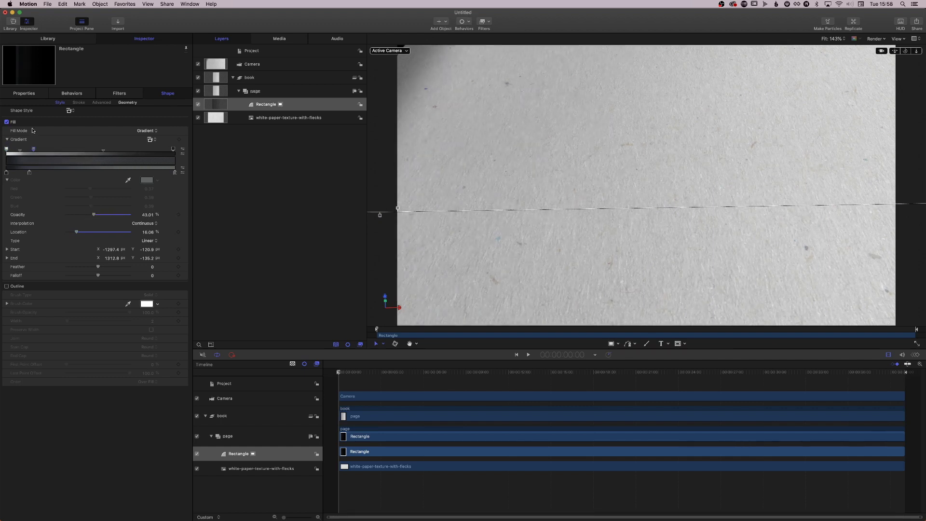
Turn the gradient's first two color points black and raise the start opacity point to nearly 100 %.
left_click(29, 172)
double_click(29, 172)
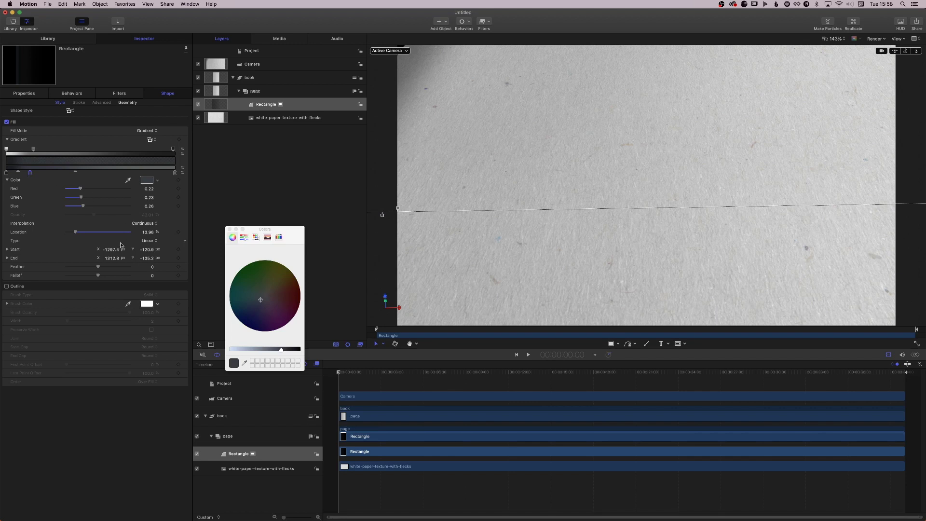
left_click_drag(295, 349, 303, 349)
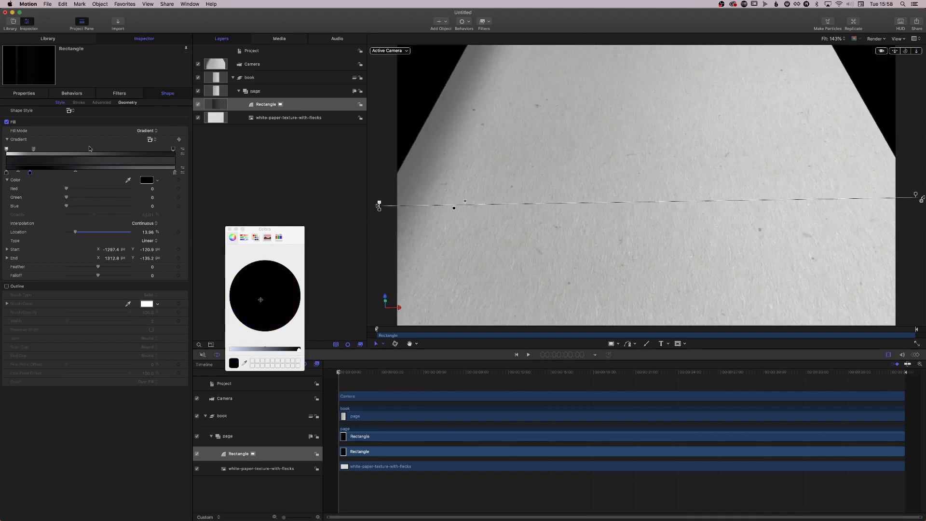
left_click(6, 173)
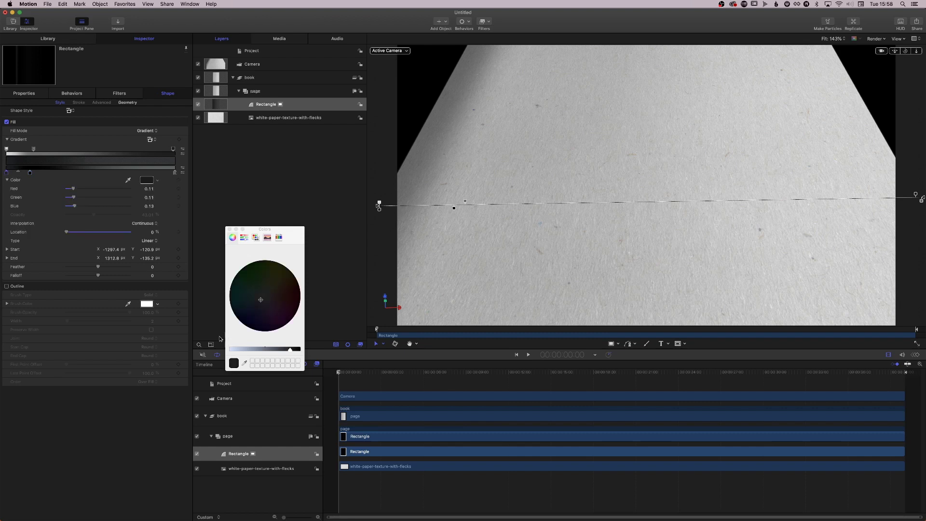
left_click_drag(294, 353, 303, 351)
left_click(6, 149)
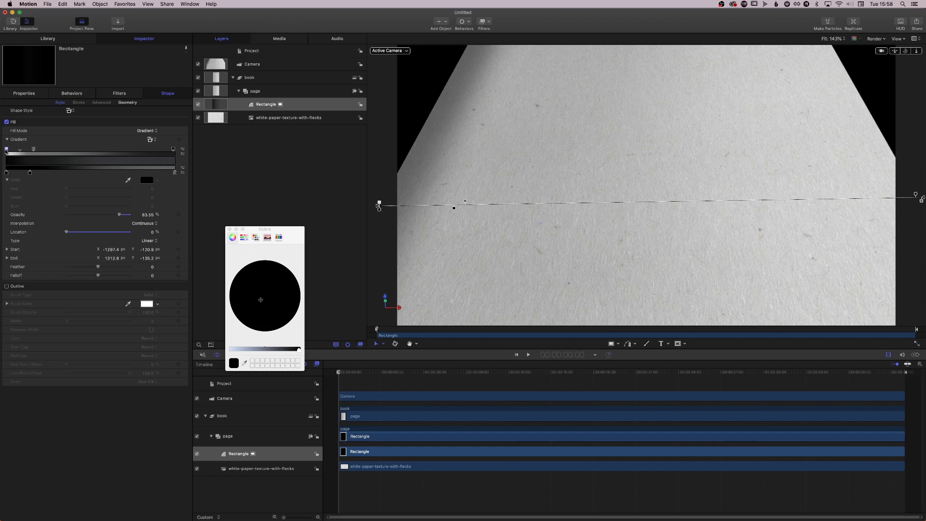
left_click_drag(7, 149, 9, 180)
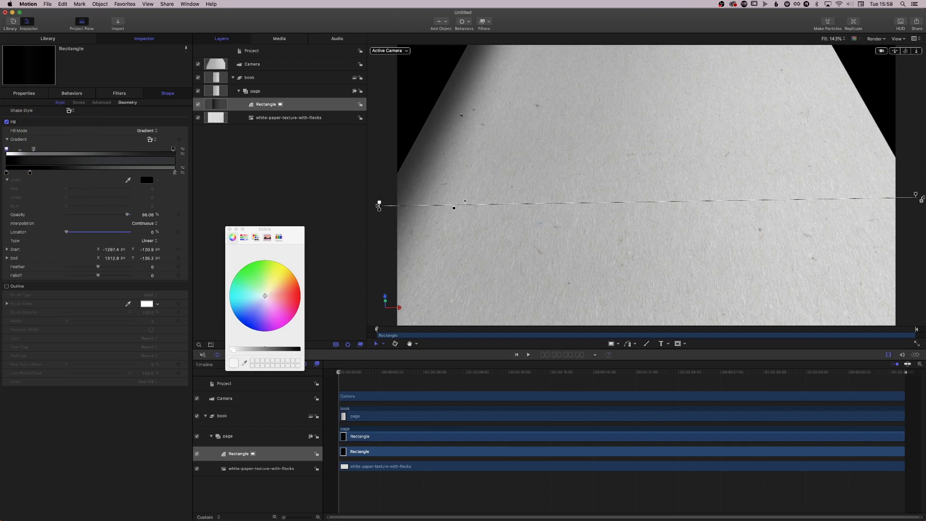
Rename the page group as "R page".
left_click(259, 91)
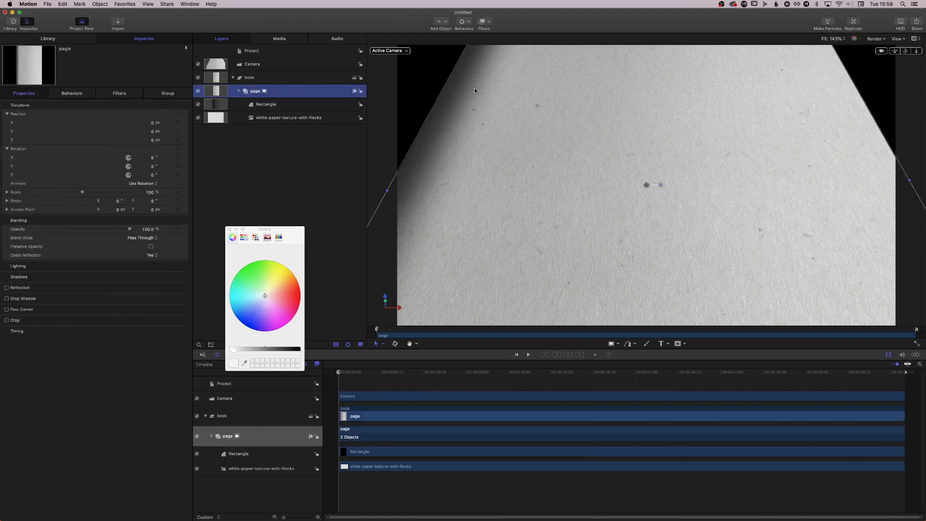
double_click(899, 52)
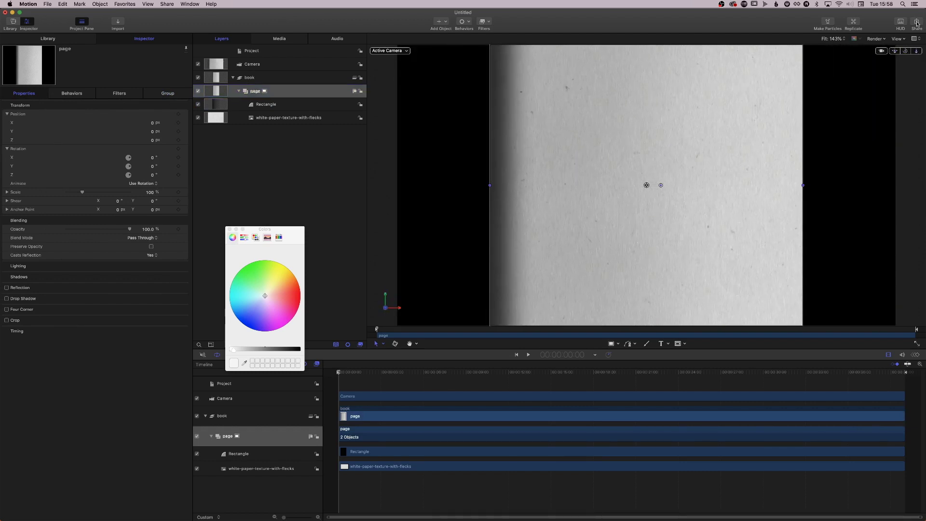
mouse_move(911, 53)
left_mouse_down()
mouse_move(924, 40)
mouse_move(916, 48)
left_mouse_up()
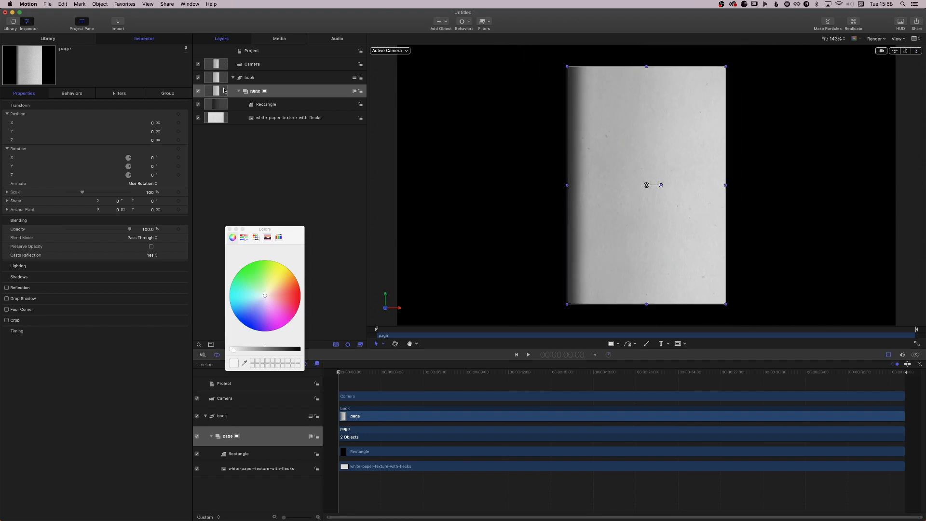
double_click(255, 91)
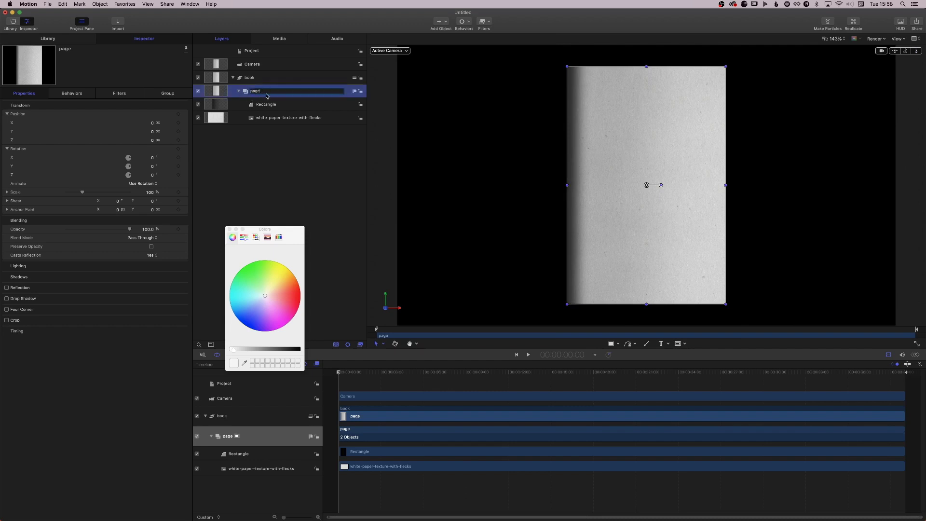
type("R")
key("Return")
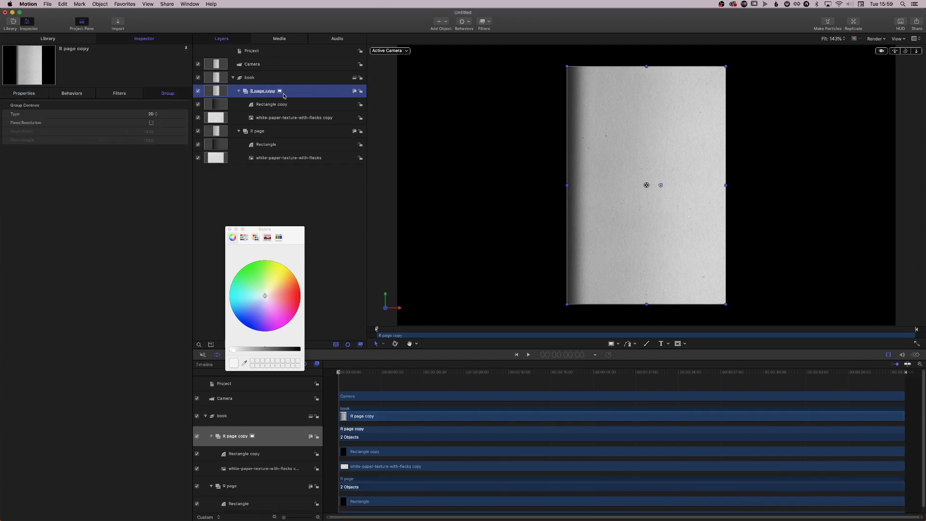
Duplicate the R page group and rename the copy as "L page".
key("super+d")
double_click(273, 92)
type("L page")
key("Return")
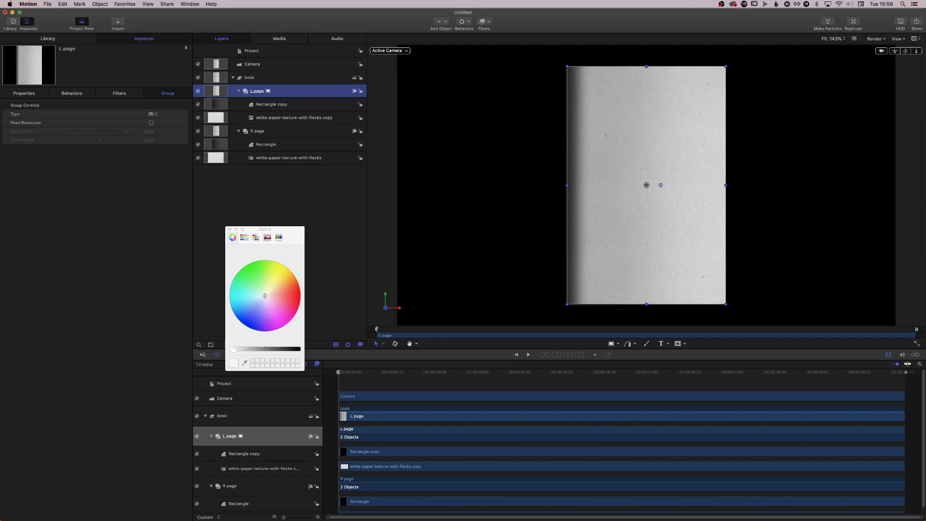
Set the L page group's Z rotation to 190°.
left_click(24, 93)
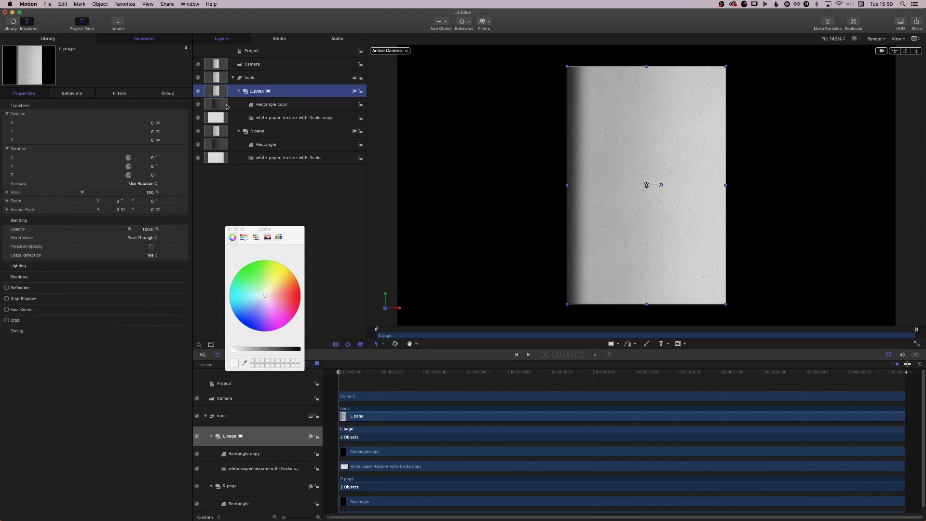
left_click(152, 167)
left_click_drag(153, 177, 221, 177)
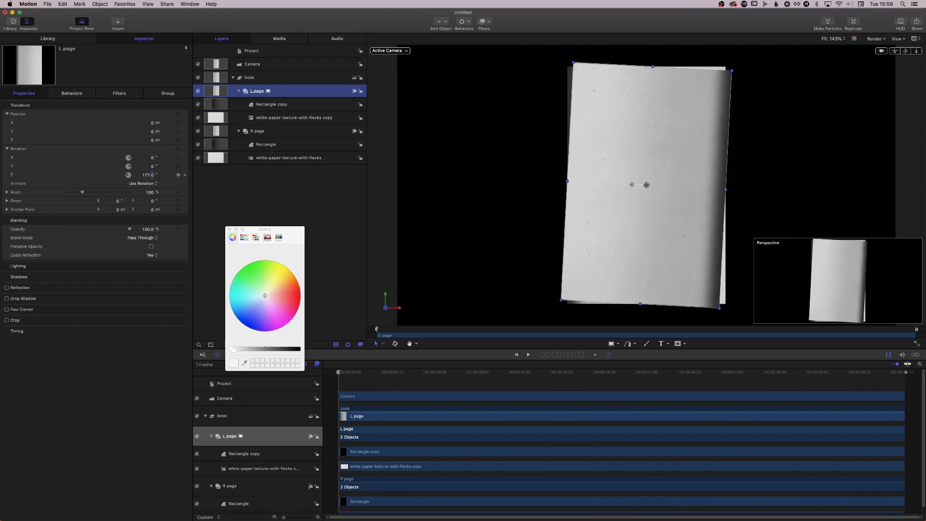
left_click(147, 175)
type("1")
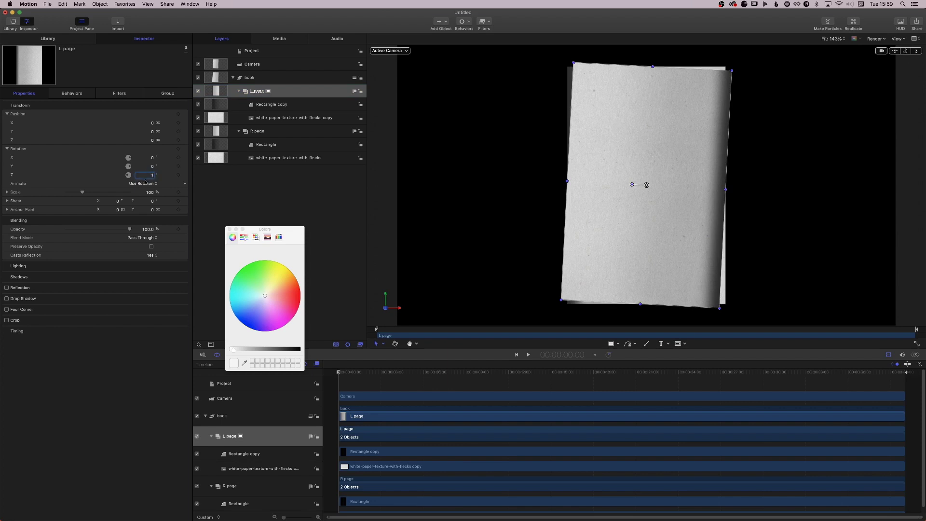
type("90")
key("Return")
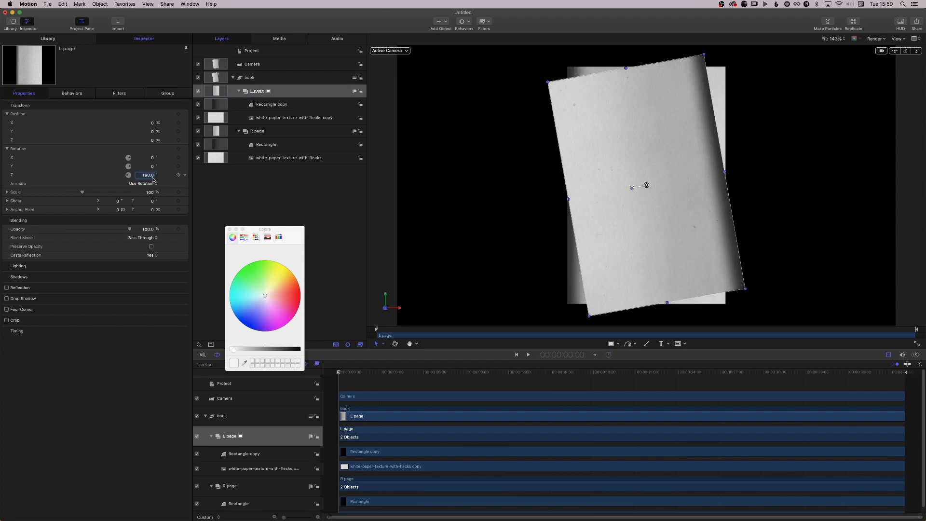
Correct the L page group's Z rotation to 180° so its shading falls on the opposite edge.
left_click(268, 134)
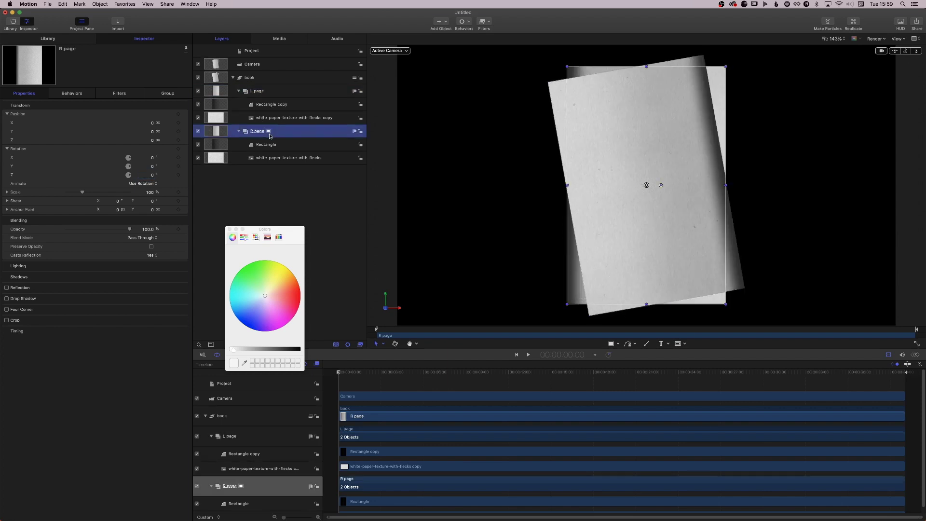
left_click(266, 92)
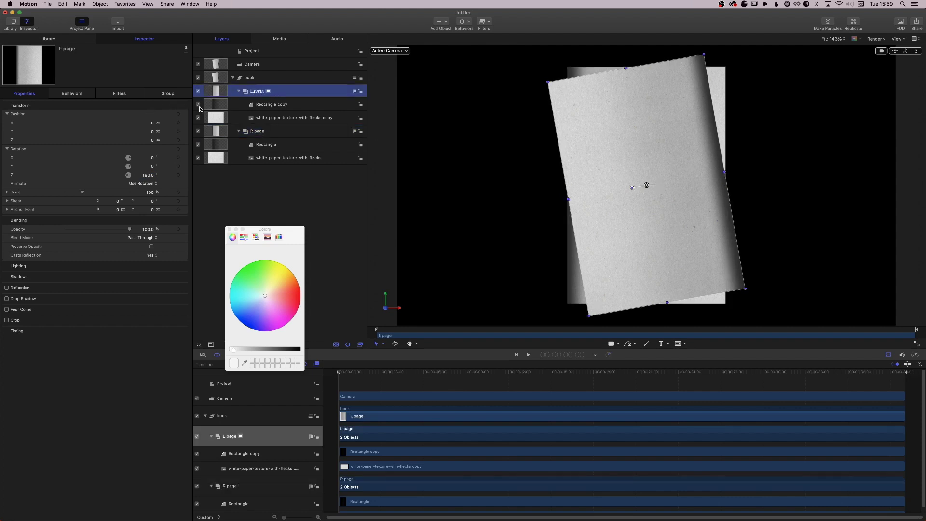
left_click(278, 104)
left_click(279, 118)
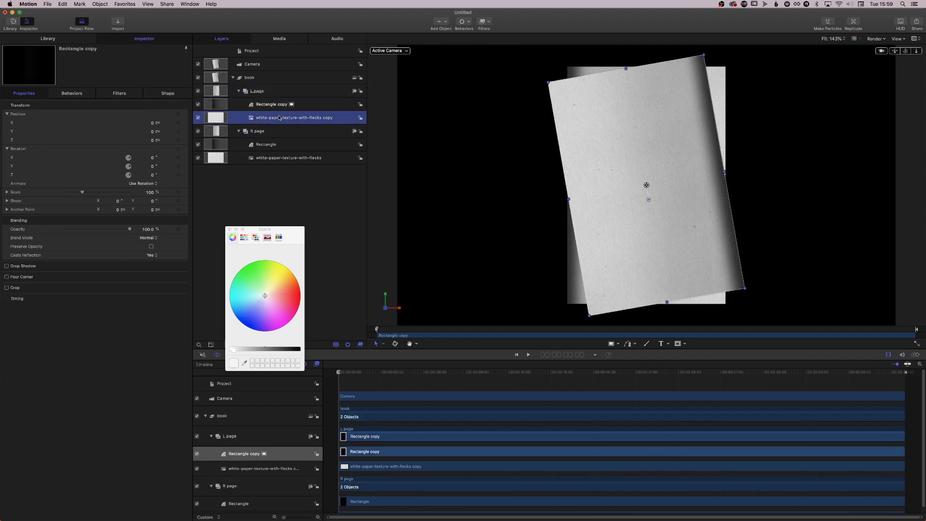
left_click(279, 104)
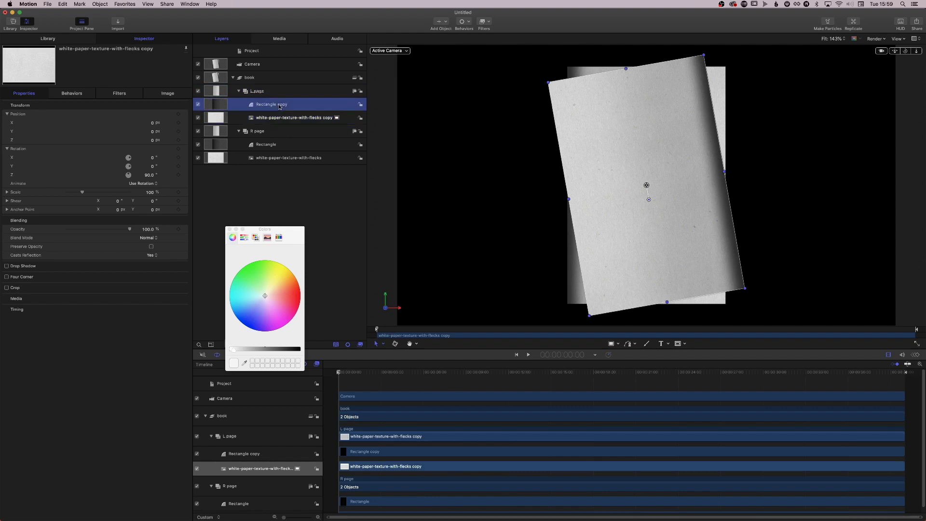
left_click(262, 92)
left_click_drag(148, 176, 153, 176)
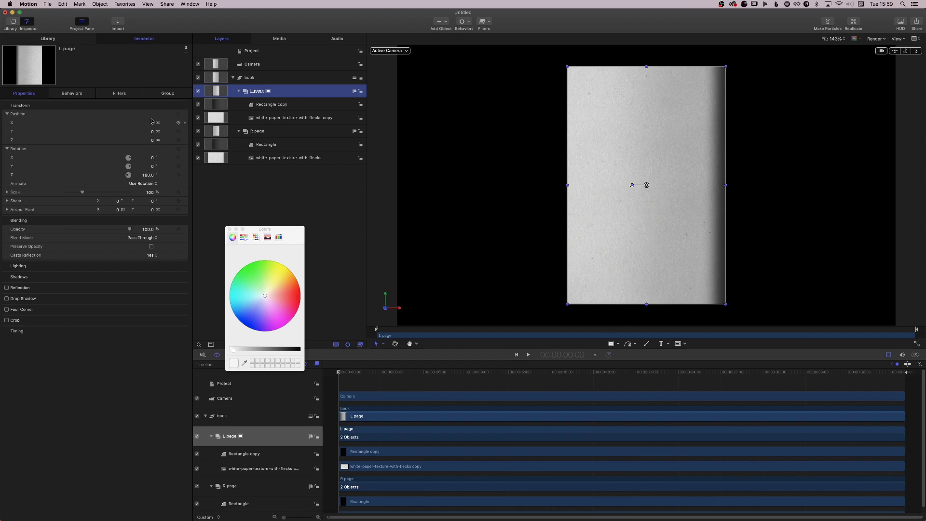
Move the L page group beside the R page at an X position of about -2588 px.
left_click_drag(151, 123, 121, 123)
left_click_drag(907, 51, 858, 55)
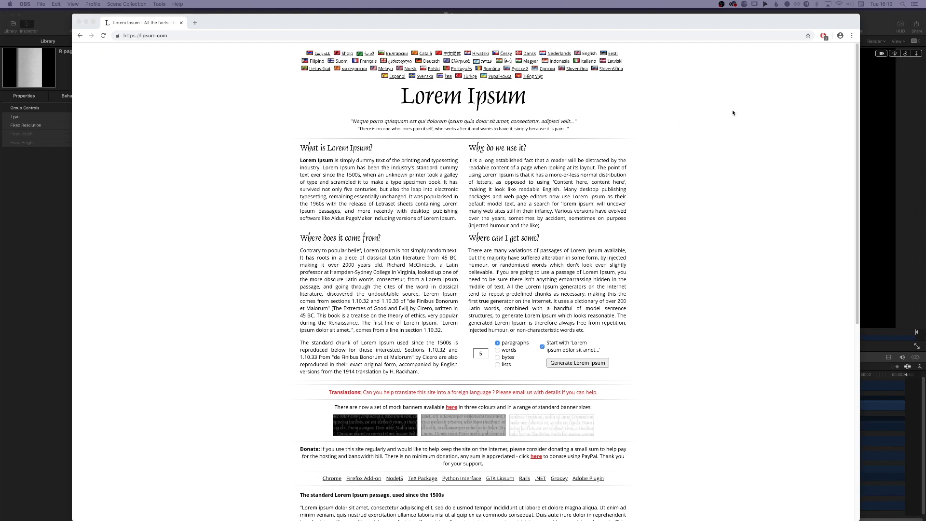
Switch to Chrome, copy the Latin paragraph of Section 1.10.32 from lipsum.com, and return to Motion.
left_click(857, 100)
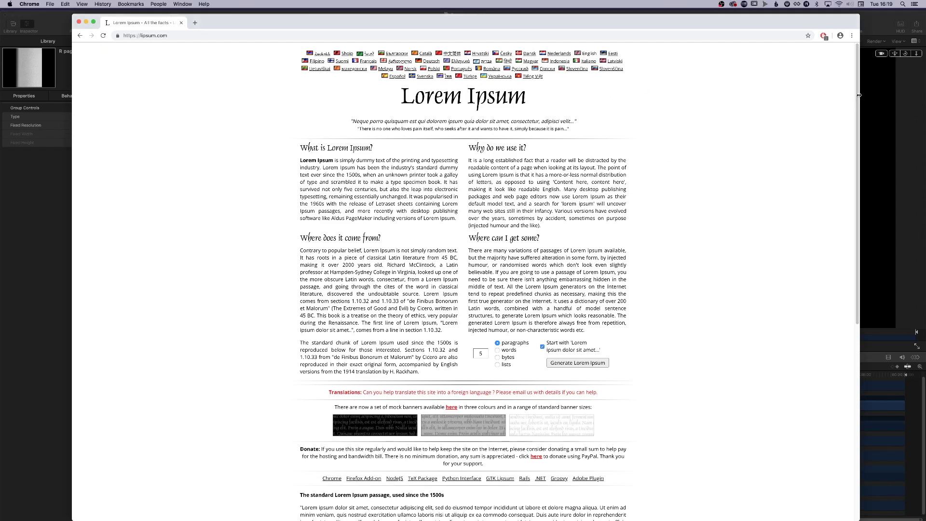
scroll(842, 217, "down", 5)
scroll(842, 216, "down", 3)
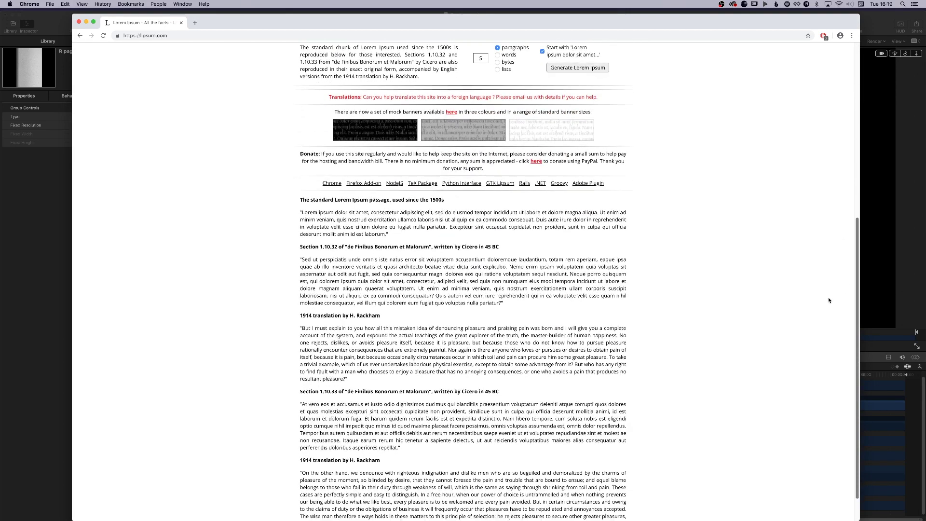
left_click_drag(502, 303, 305, 261)
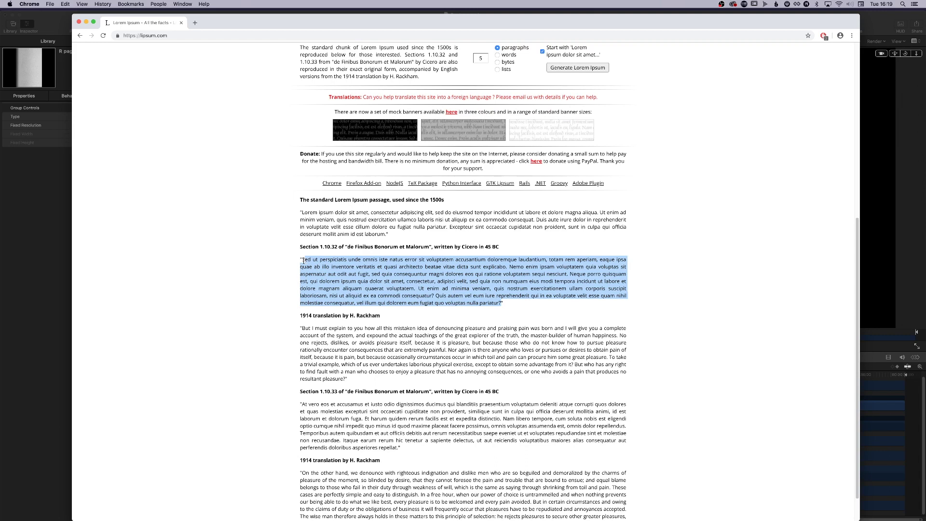
left_click_drag(512, 303, 299, 262)
key("super+c")
left_click(85, 23)
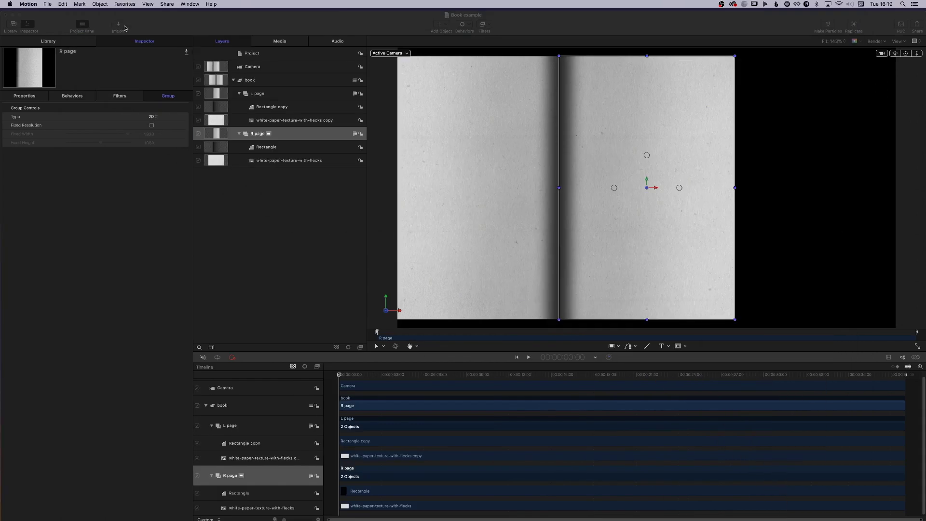
left_click_drag(175, 28, 177, 22)
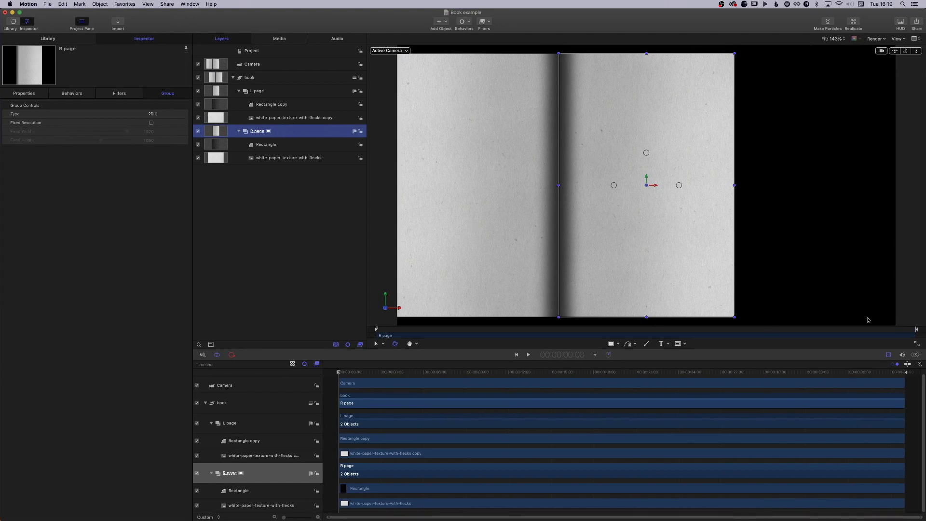
left_click(663, 343)
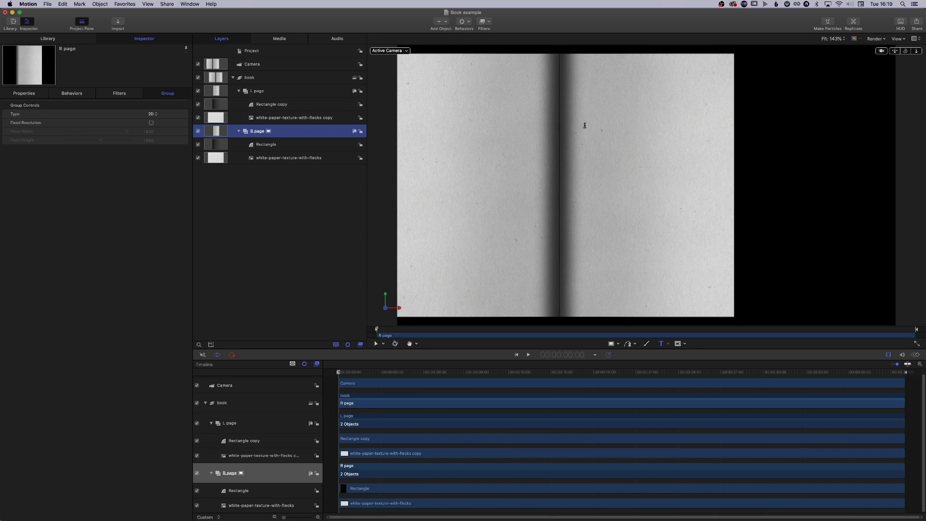
left_click(582, 124)
key("super+v")
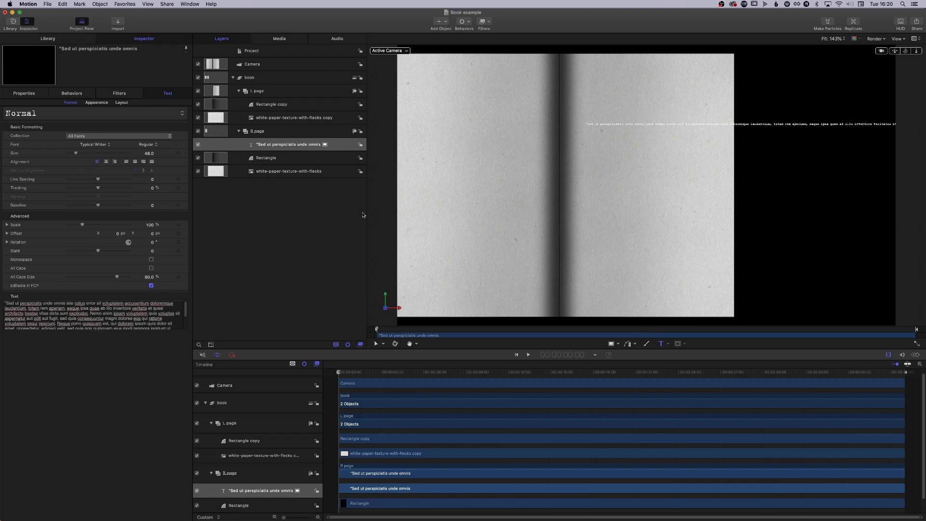
key("super+z")
key("super+z")
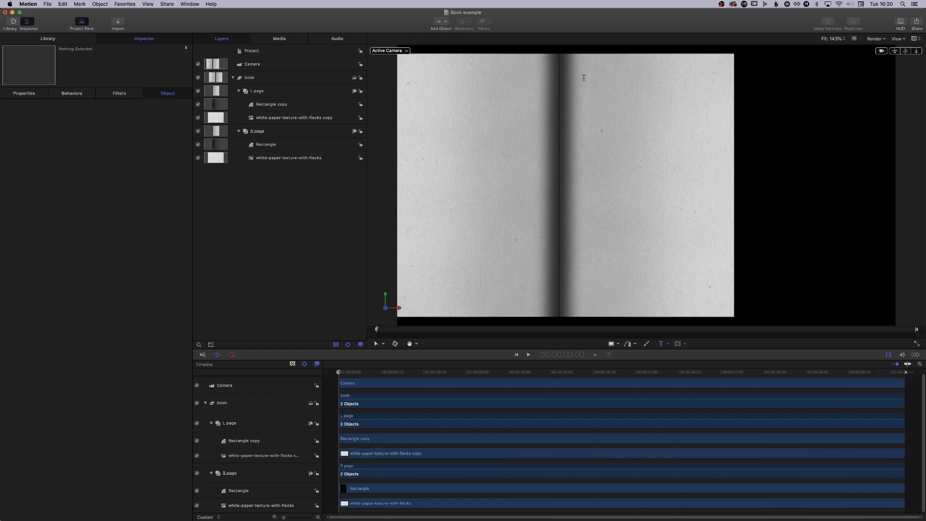
Draw a paragraph text box filling the R page within its margins, paste the copied paragraph into it and set its size to 65.
left_click_drag(577, 76, 718, 299)
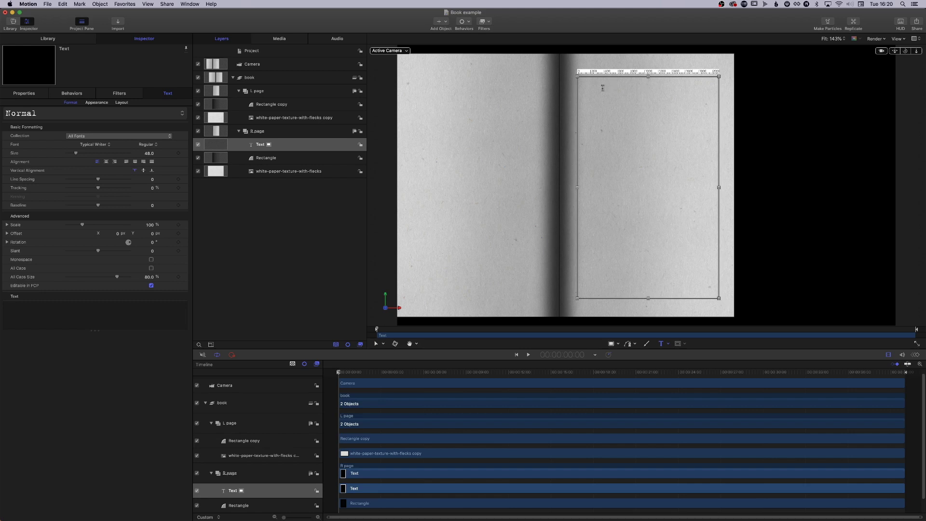
key("super+v")
mouse_move(150, 153)
left_mouse_down()
mouse_move(164, 153)
mouse_move(155, 153)
left_mouse_up()
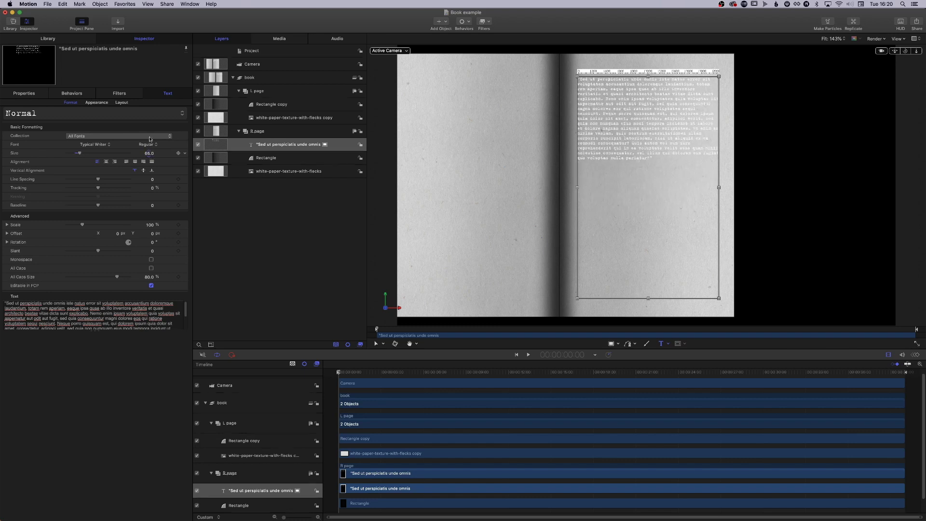
Change the paragraph text's face color to black.
left_click(96, 103)
left_click(147, 218)
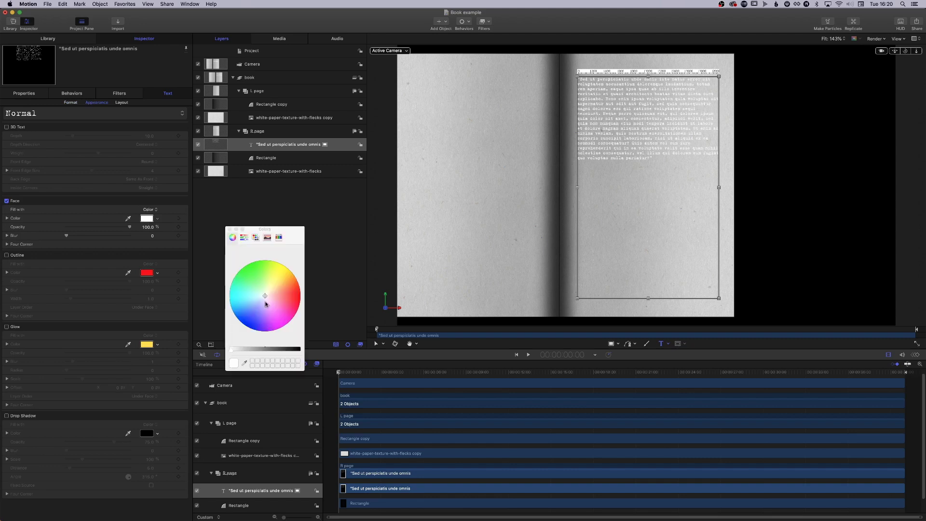
left_click(298, 350)
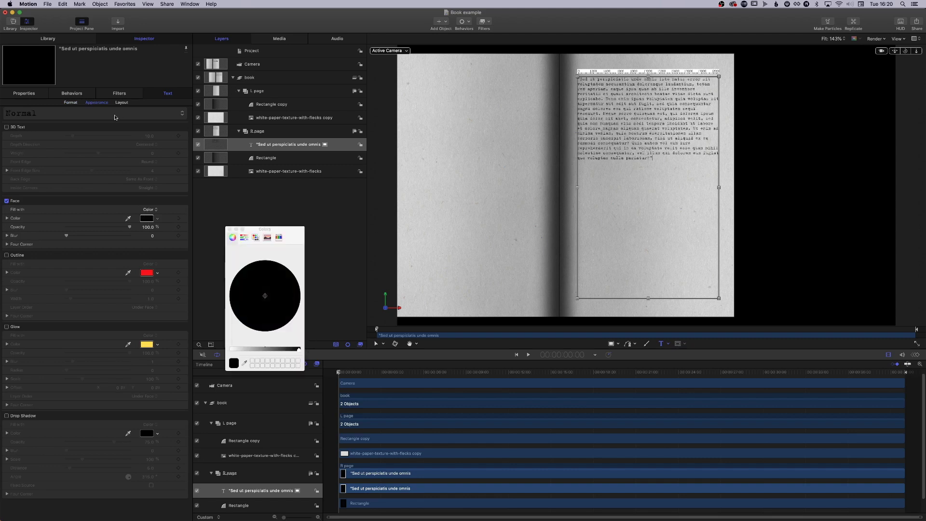
left_click(75, 103)
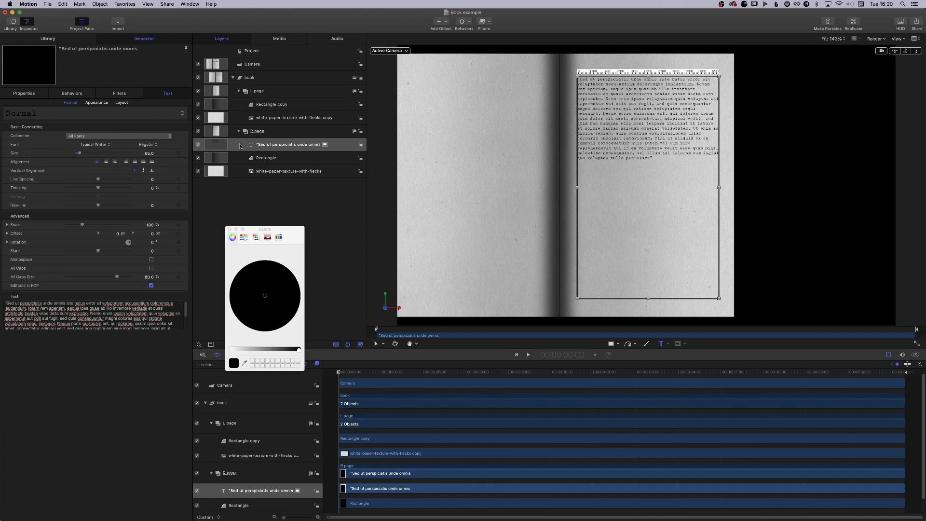
Duplicate the paragraph text layer and move the copy below the original, to a Y position of about -1644 px.
left_click(282, 133)
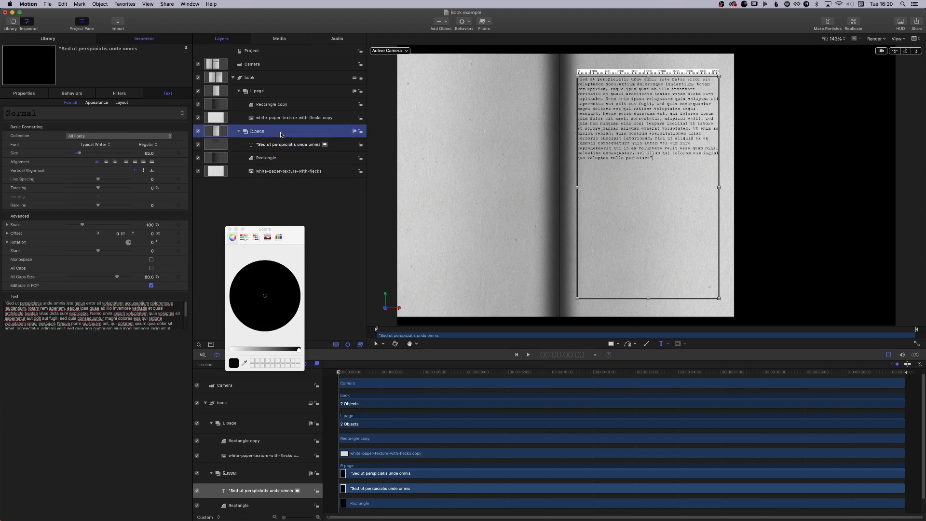
left_click(282, 146)
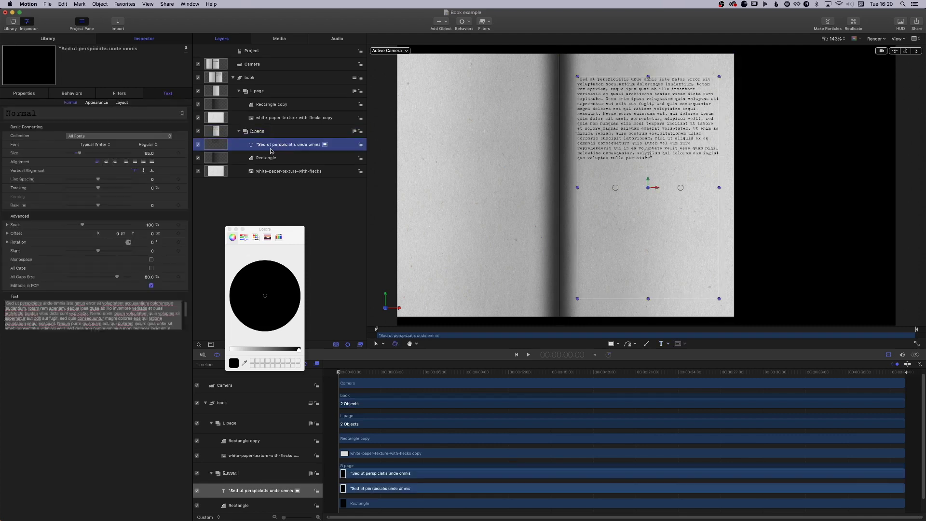
key("super+d")
left_click(25, 94)
mouse_move(146, 125)
left_mouse_down()
mouse_move(143, 143)
mouse_move(146, 132)
left_mouse_up()
key("super+z")
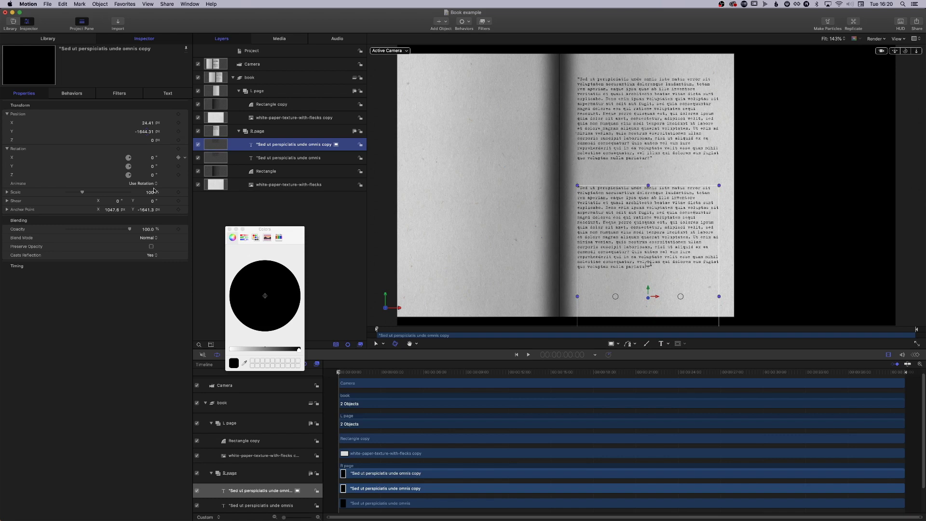
Copy both R page paragraph layers into the L page group.
left_click(283, 160, "shift")
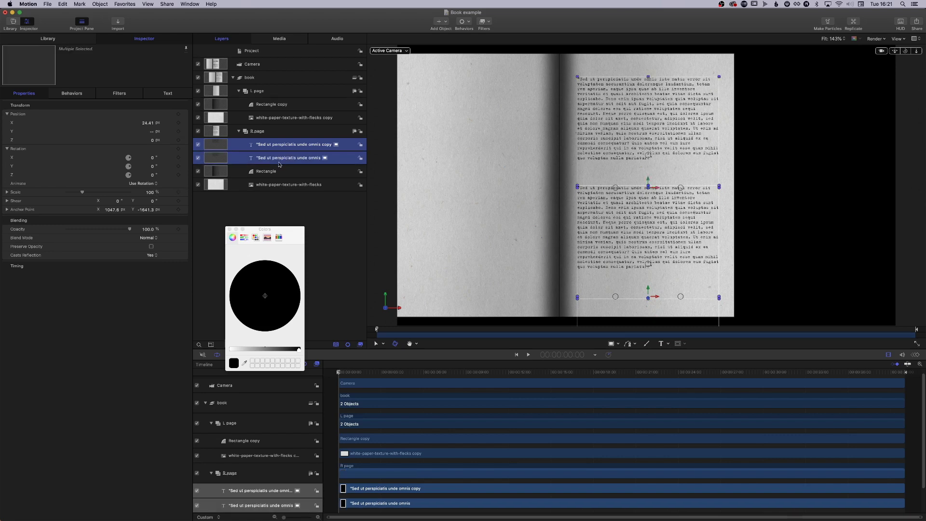
left_click(279, 93)
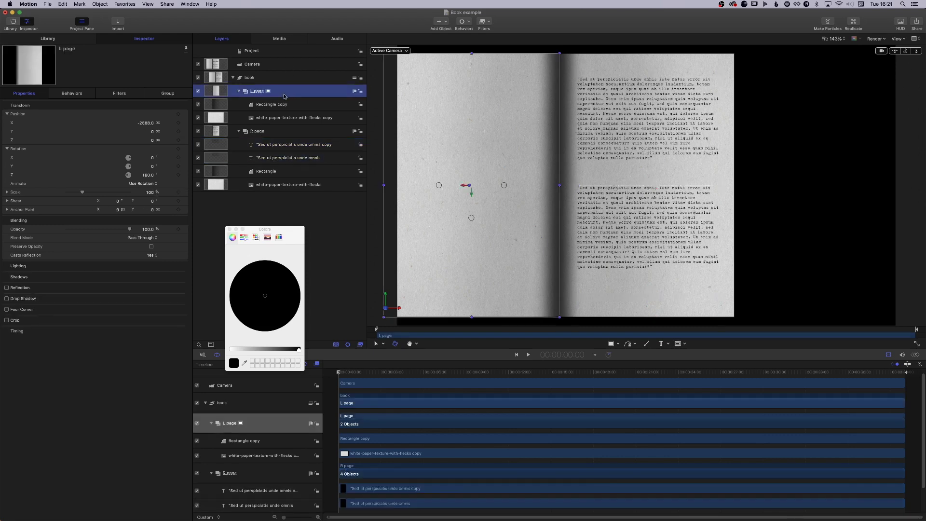
key("super+v")
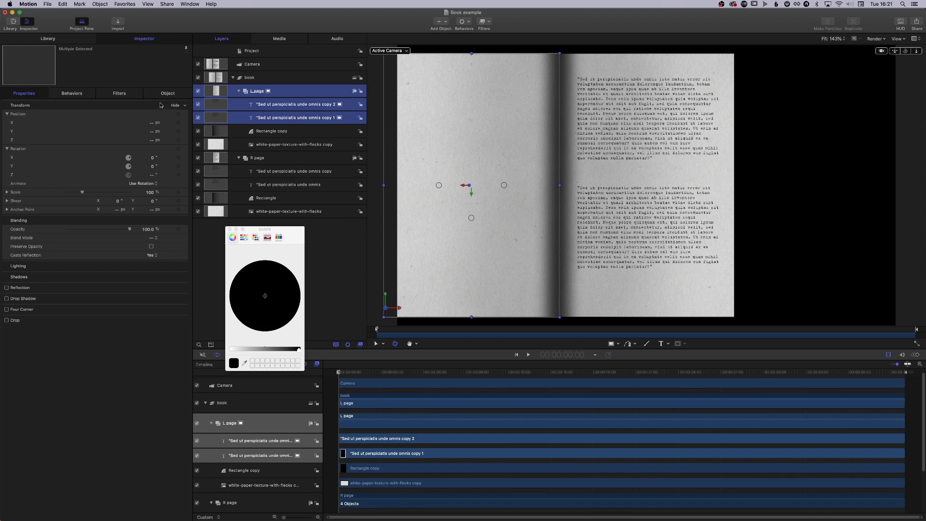
left_click(288, 78)
left_click(285, 91)
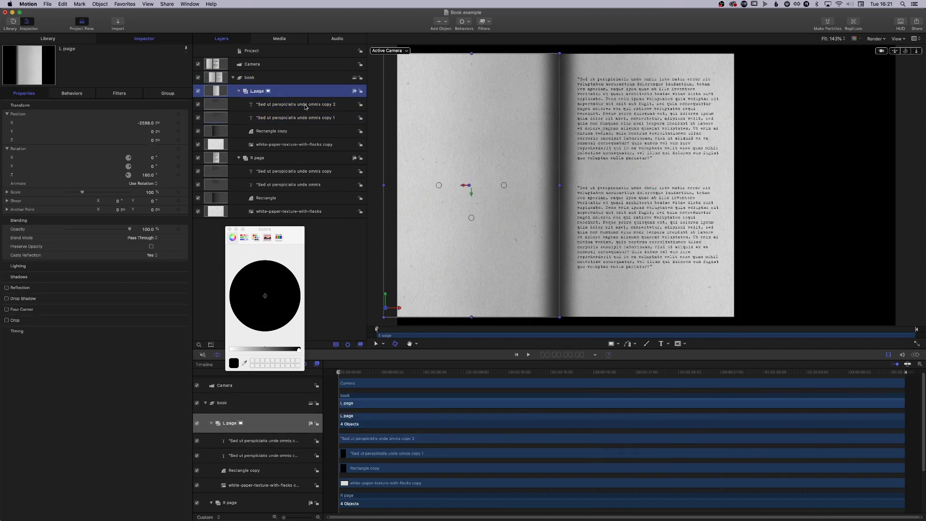
Set the L page's "copy 2" paragraph to a Z rotation of 180° and a Z position of 0 px.
left_click(305, 106)
left_click(153, 177)
type("18")
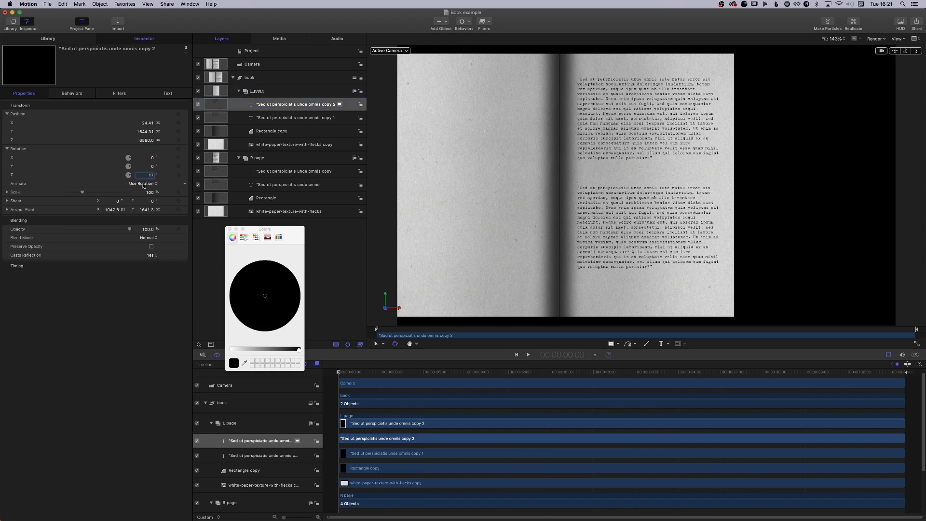
type("0")
key("Return")
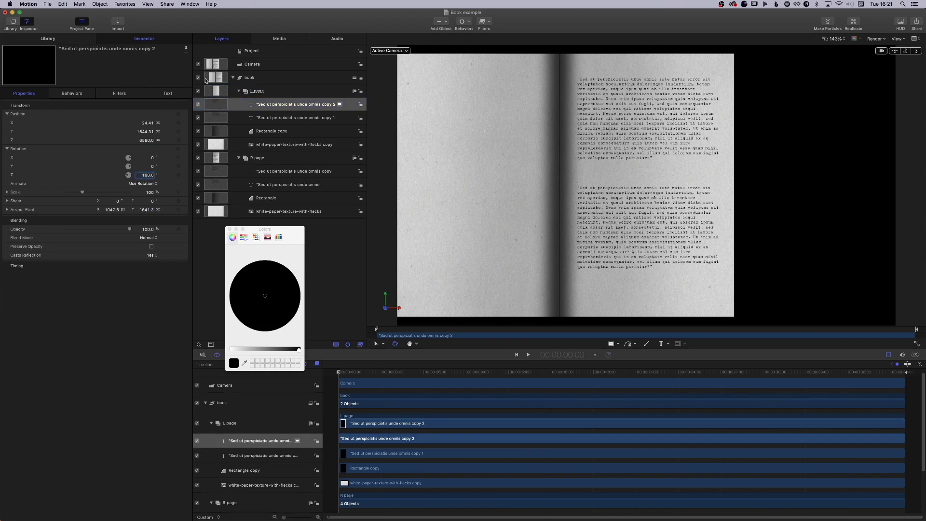
left_click(149, 141)
type("0")
Set the L page's "copy 1" paragraph to a Z position of 0 px and a Z rotation of 180°.
left_click(275, 119)
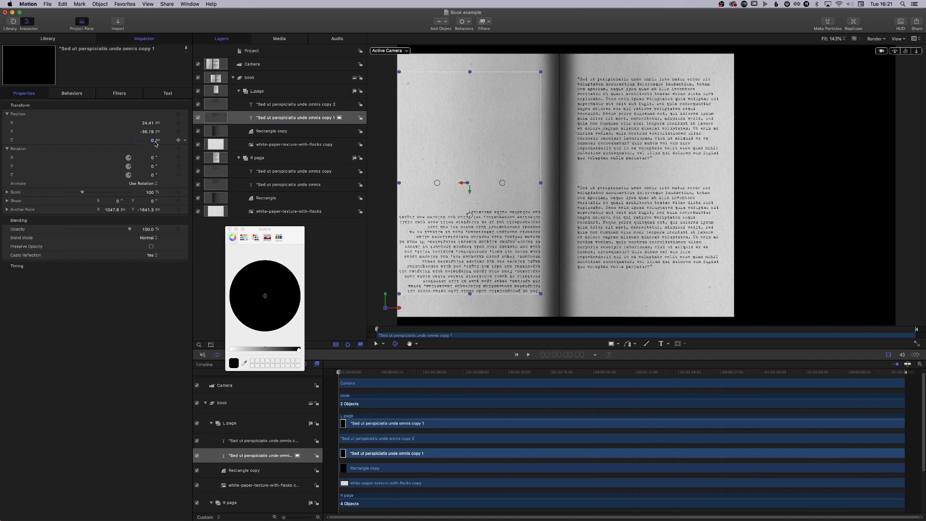
left_click(152, 175)
type("180")
key("Return")
Move the L page's "copy 2" paragraph below the other one, to a Y position of about 1583 px.
left_click(306, 103)
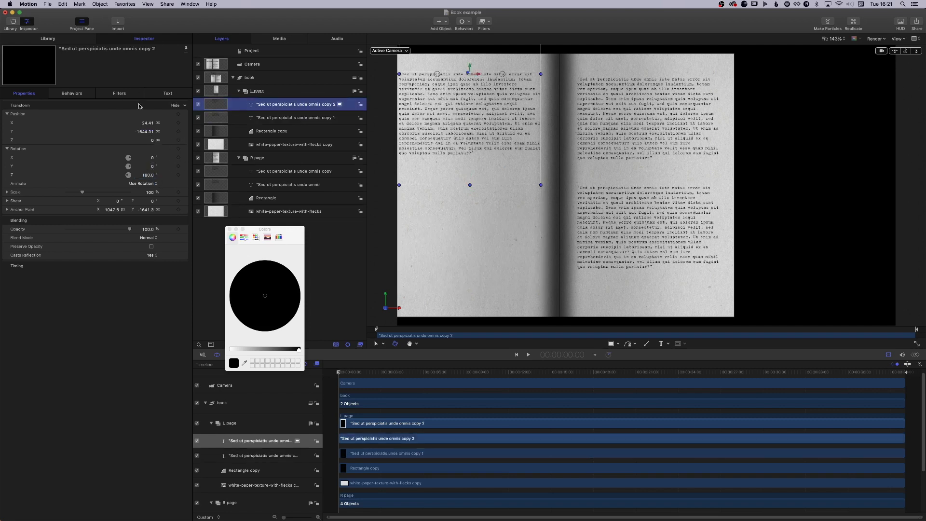
left_click(146, 133)
mouse_move(148, 133)
left_mouse_down()
mouse_move(190, 134)
mouse_move(150, 134)
left_mouse_up()
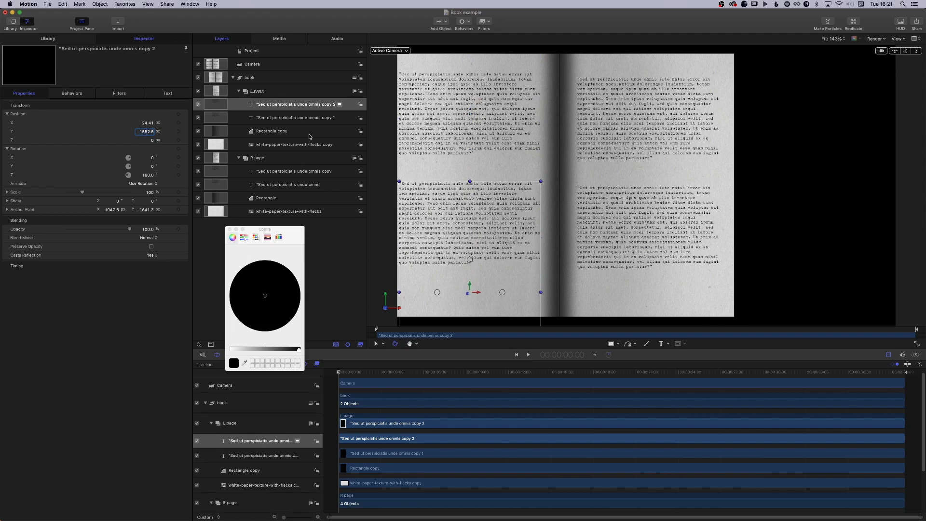
Add the text line "This is our book. Hope you like it!" at size 60 between the two paragraphs of the R page.
left_click(298, 159)
left_click(284, 171)
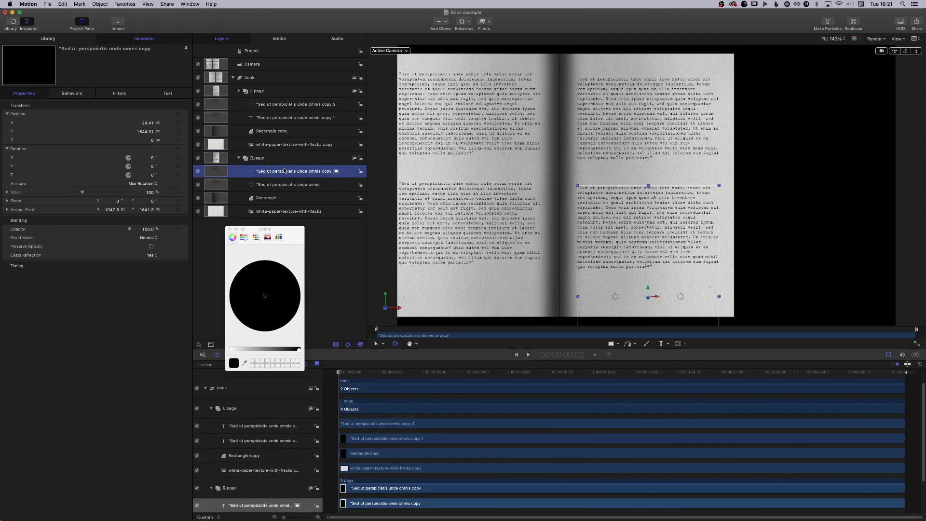
left_click(298, 159)
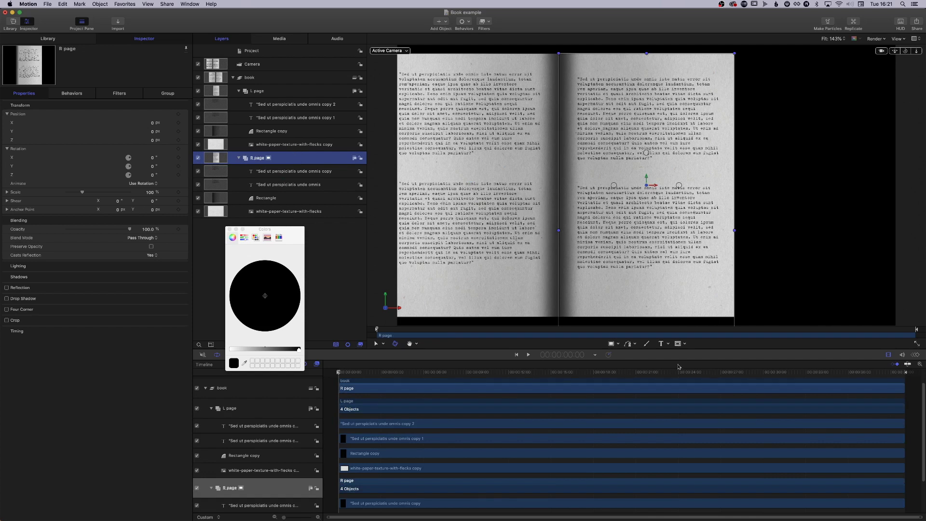
left_click(662, 345)
left_click_drag(916, 51, 917, 91)
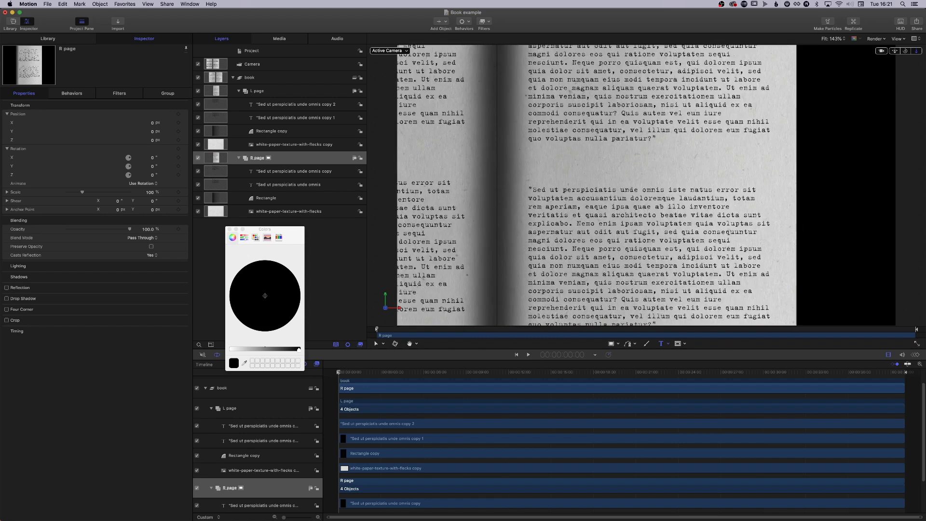
left_click(549, 159)
left_click_drag(148, 154, 158, 153)
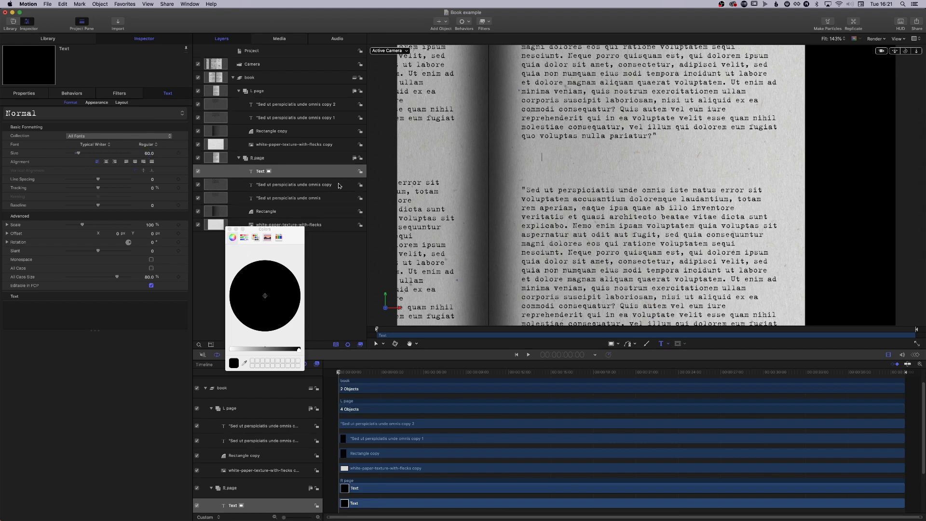
type("This o")
type("s our book. Hope you like it!")
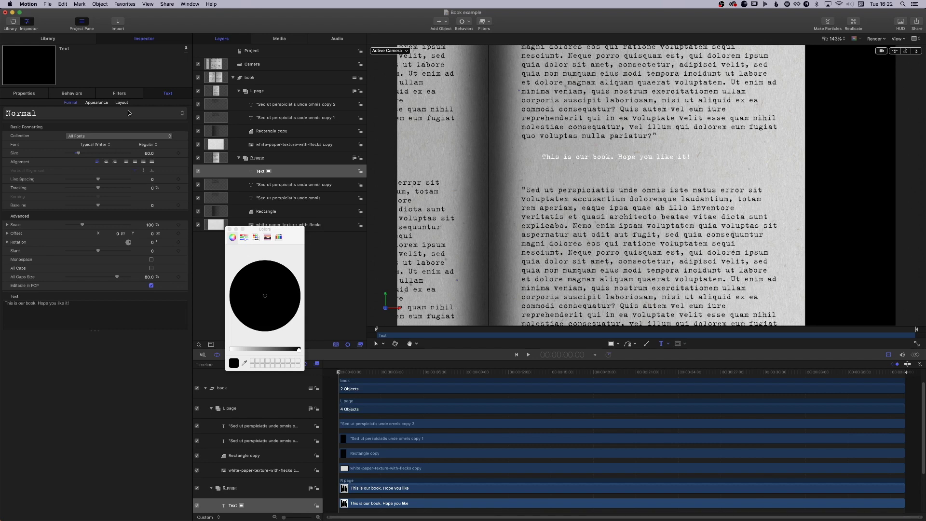
Change the new text line's face color to black and set its size to 101.
left_click(97, 103)
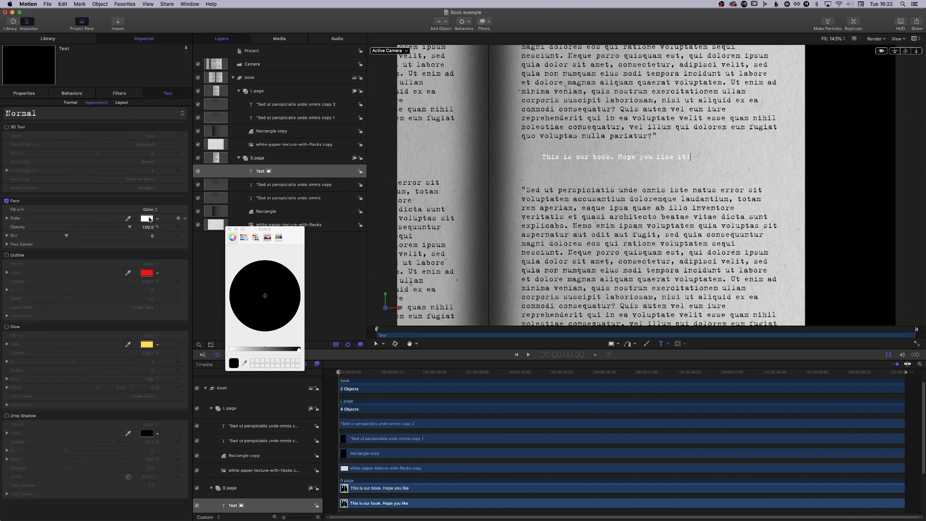
left_click_drag(289, 349, 299, 348)
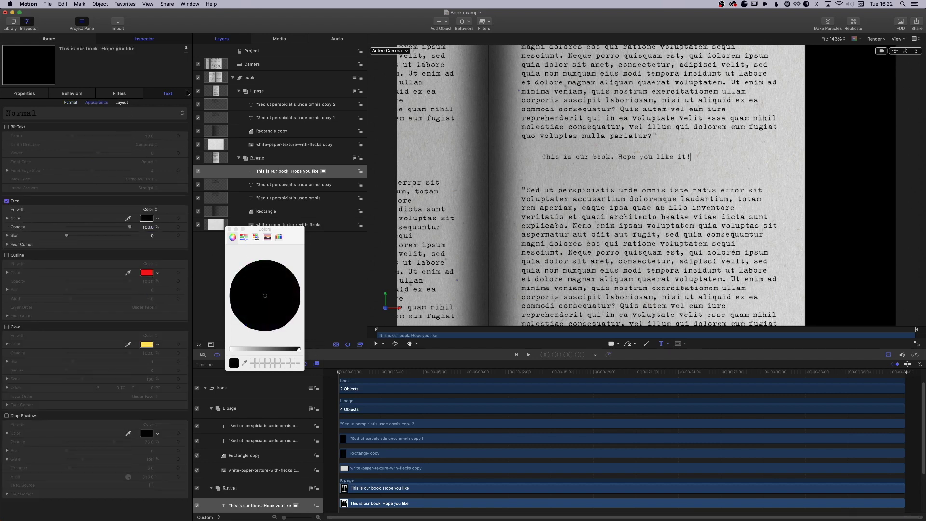
left_click(71, 103)
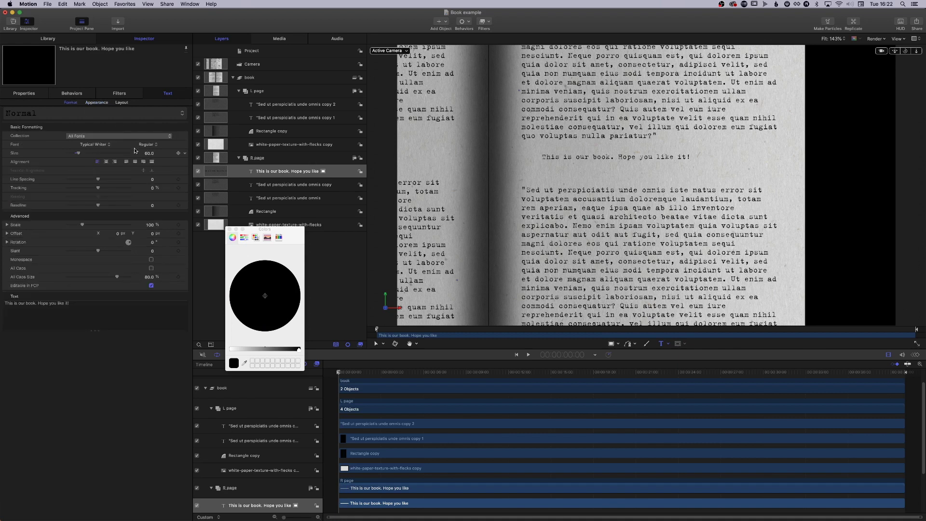
left_click(156, 146)
left_click(80, 154)
left_click(87, 153)
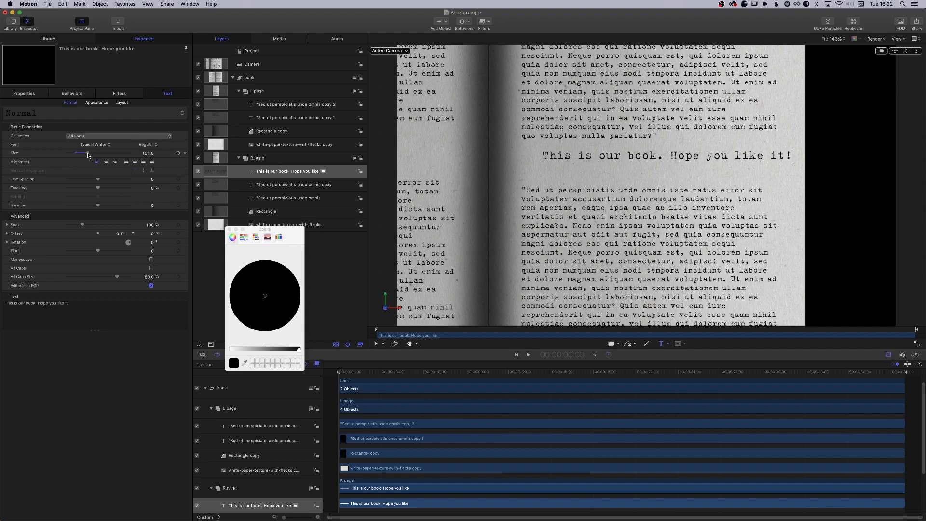
Move the text line "This is our book. Hope you like it!" to about X -953 px and Y 180 px, between the paragraphs.
left_click(25, 94)
left_click(899, 39)
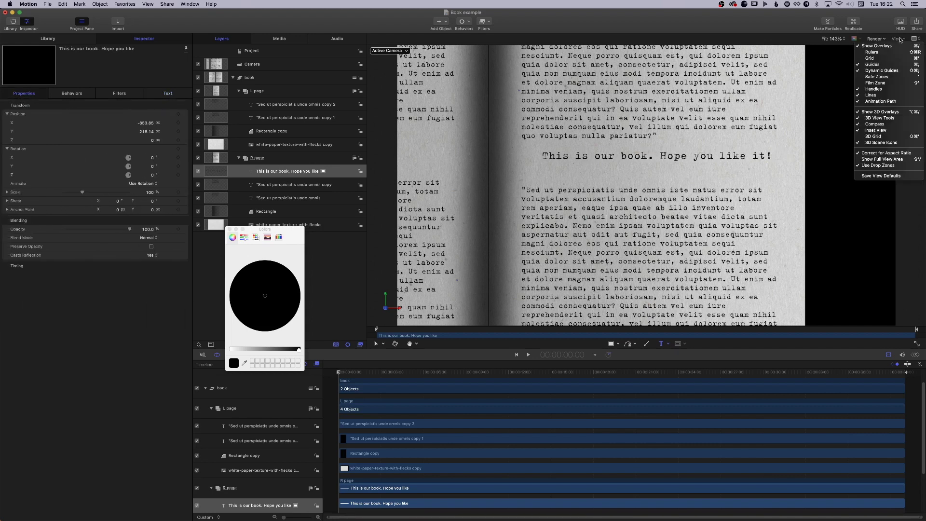
left_click(900, 40)
left_click(383, 343)
left_click(601, 172)
left_click_drag(685, 158, 675, 161)
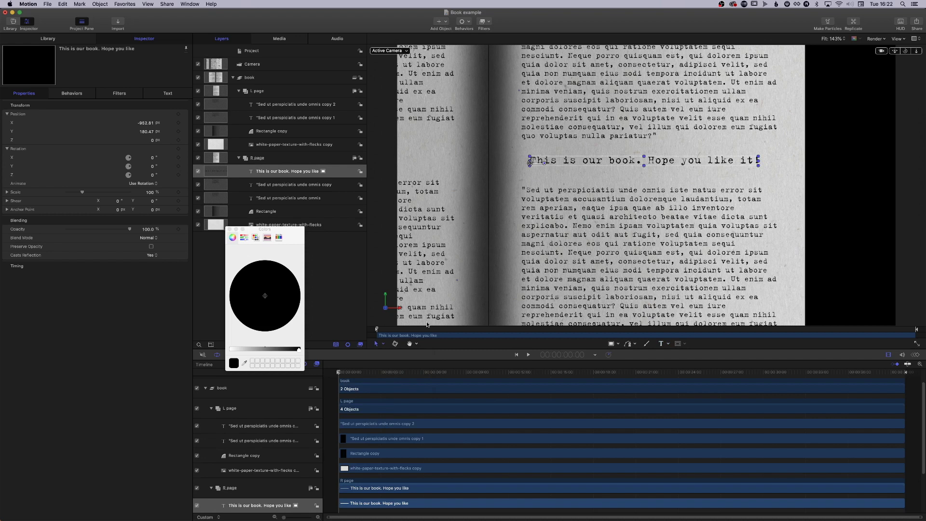
Close the color picker and shift the text line's clip so it starts at 1:10.
left_click_drag(351, 372, 358, 373)
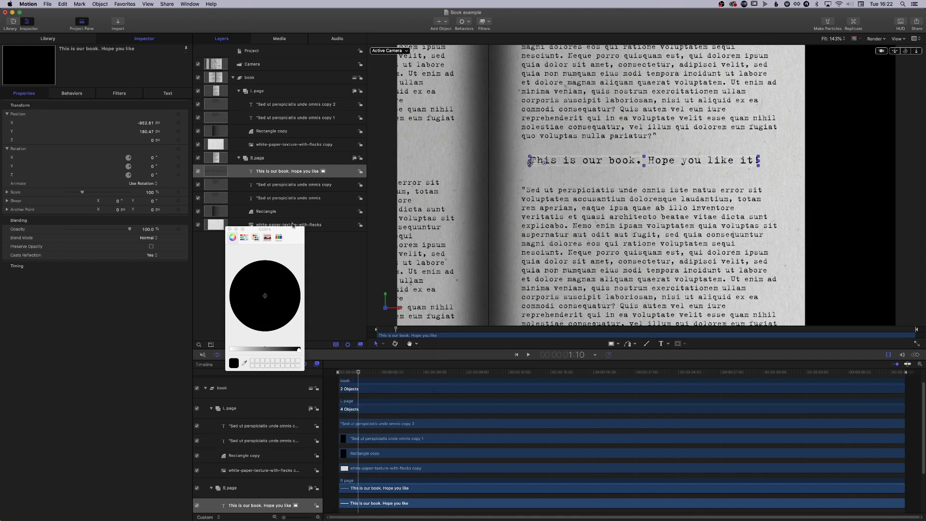
left_click(229, 230)
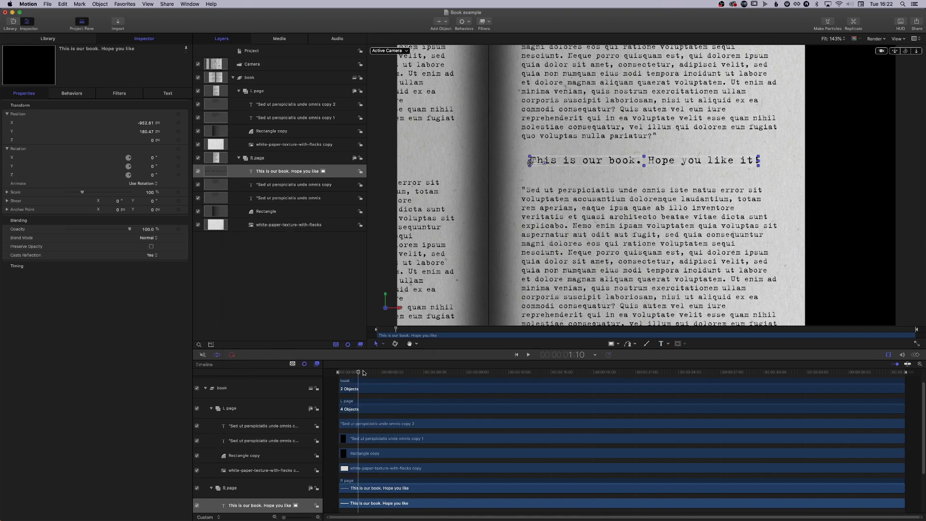
key("shift+bracketleft")
left_click_drag(352, 373, 358, 373)
key("Right")
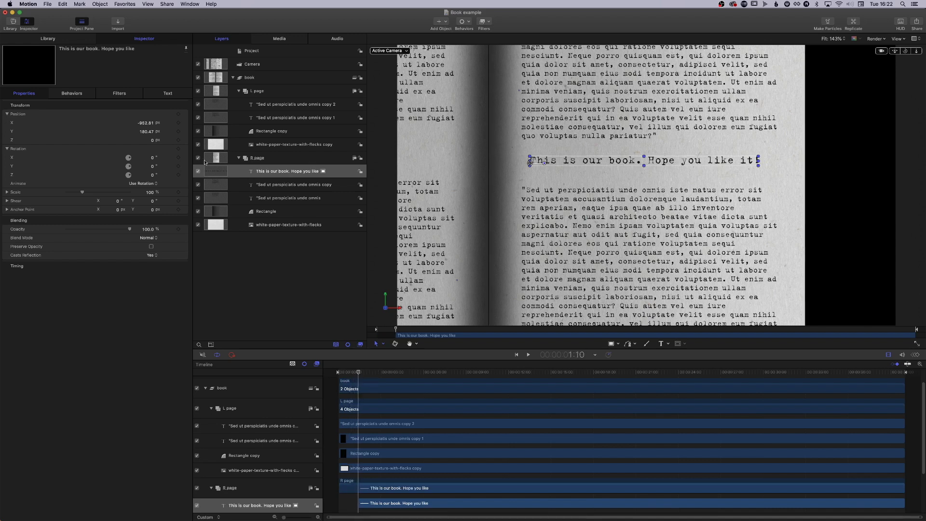
Apply the Type On text animation behavior to the "This is our book. Hope you like it!" line.
left_click(68, 39)
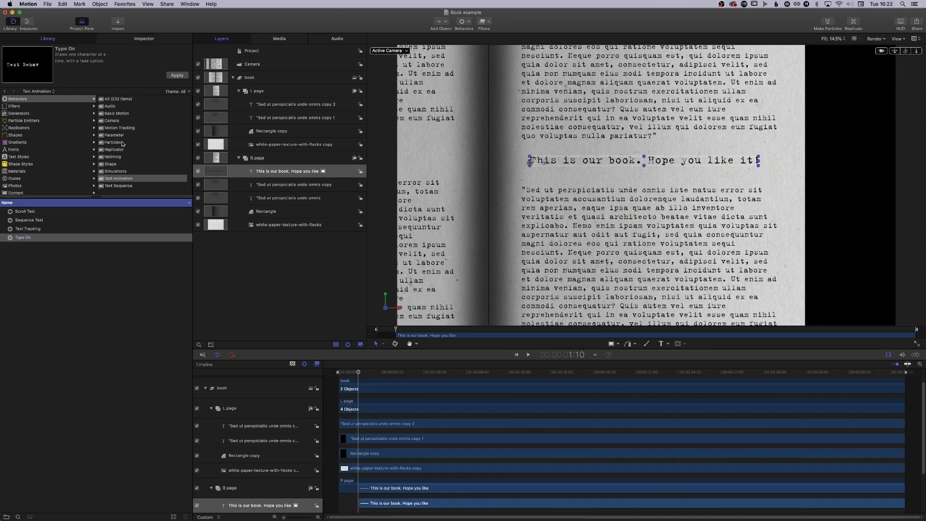
left_click(177, 75)
left_click(147, 38)
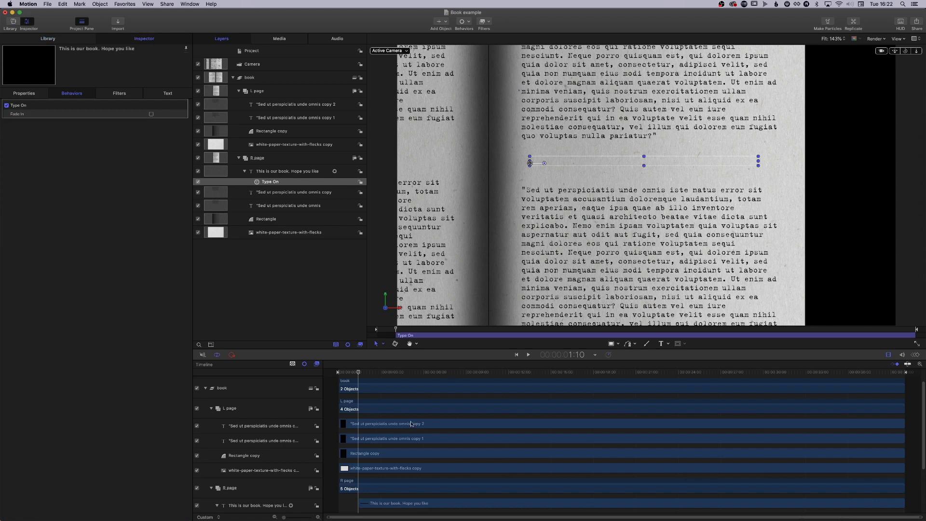
Trim the Type On behavior so it ends at 3:06.
left_click(360, 374)
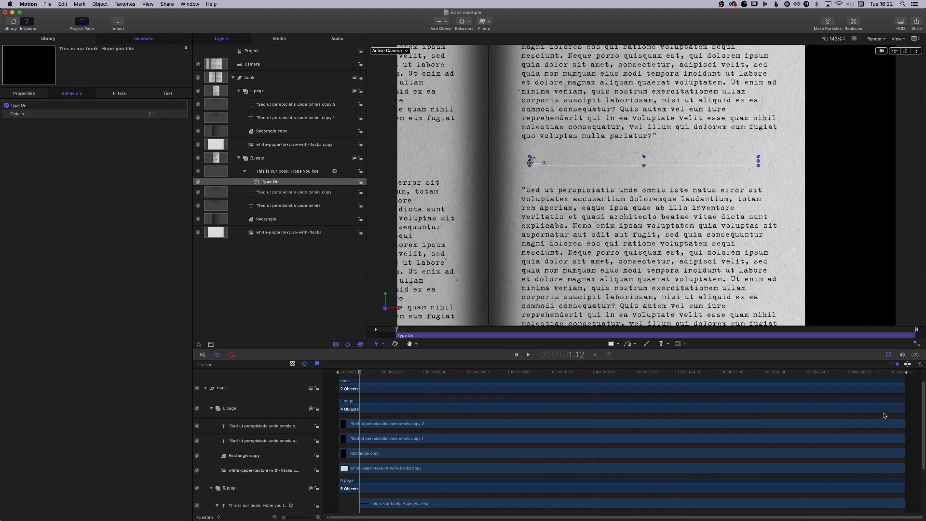
scroll(920, 408, "up", 1)
scroll(920, 408, "down", 3)
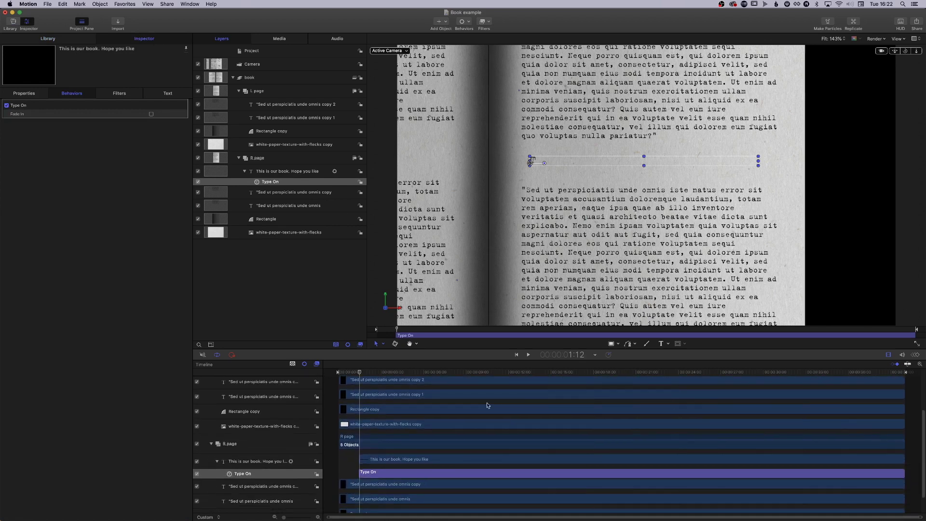
left_click_drag(363, 375, 385, 374)
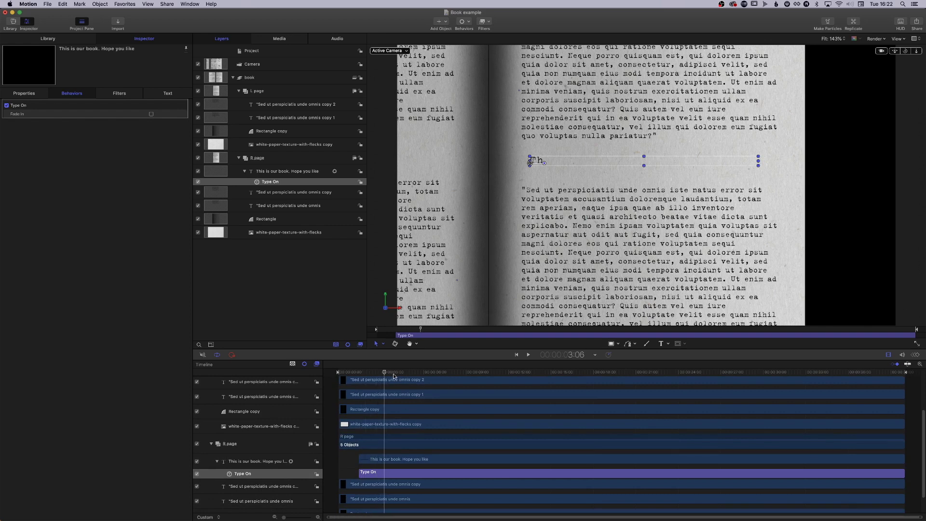
key("o")
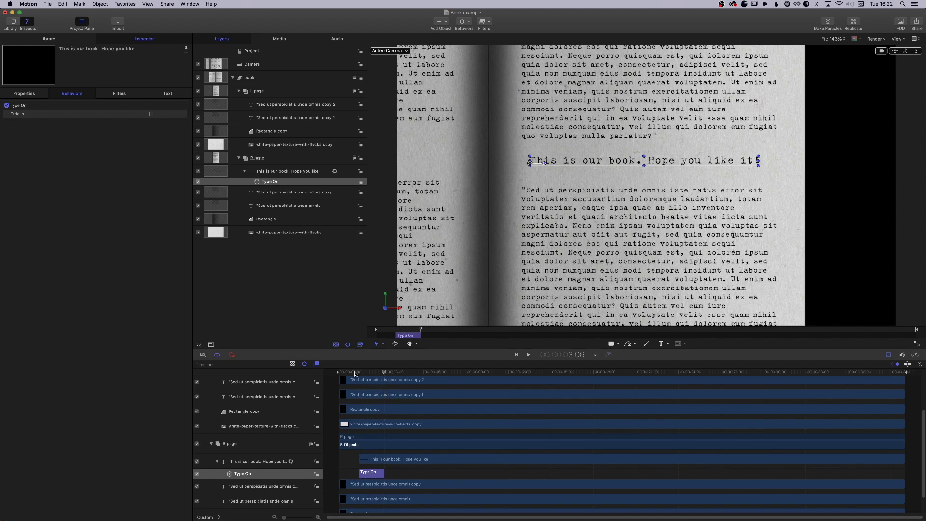
Play back the typing animation of the text line from just before it starts.
left_click(355, 374)
key("space")
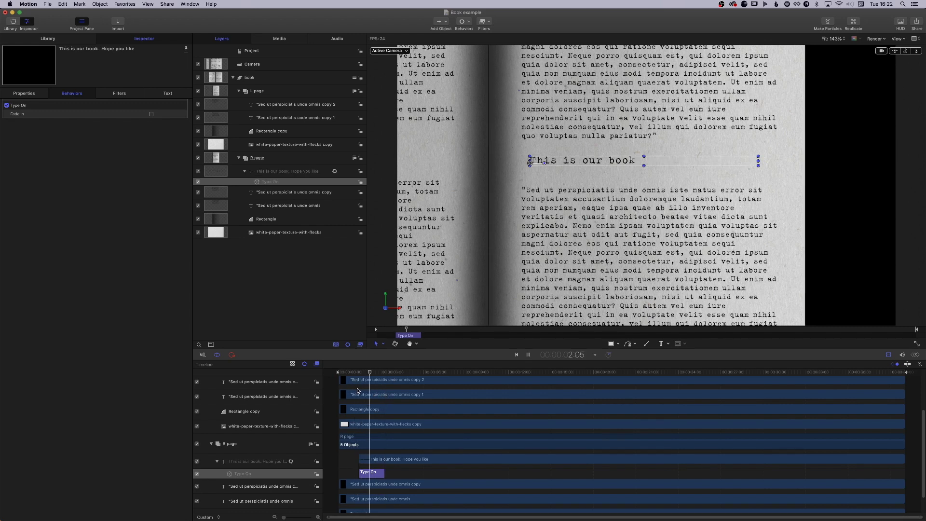
key("space")
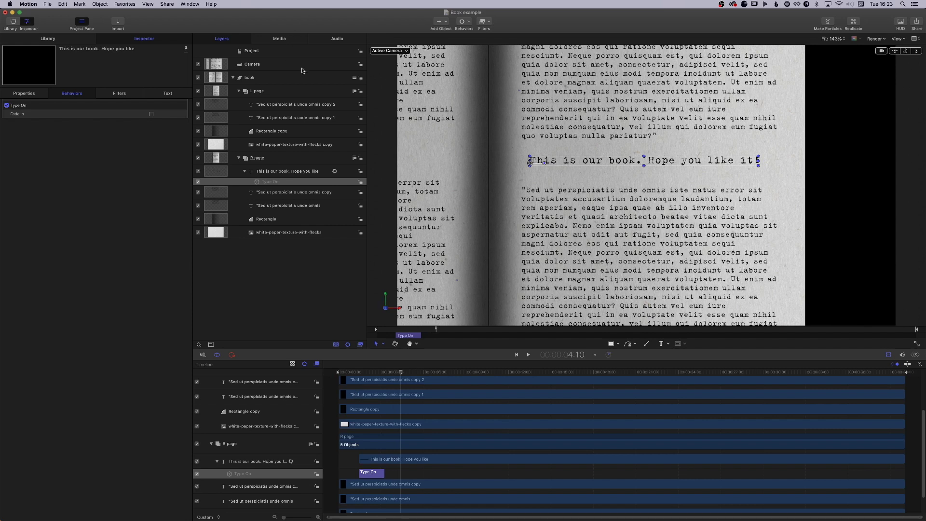
Record camera position and rotation keyframes from 1:11 to 3:09, moving to a low, angled close-up of the typed line.
left_click(233, 78)
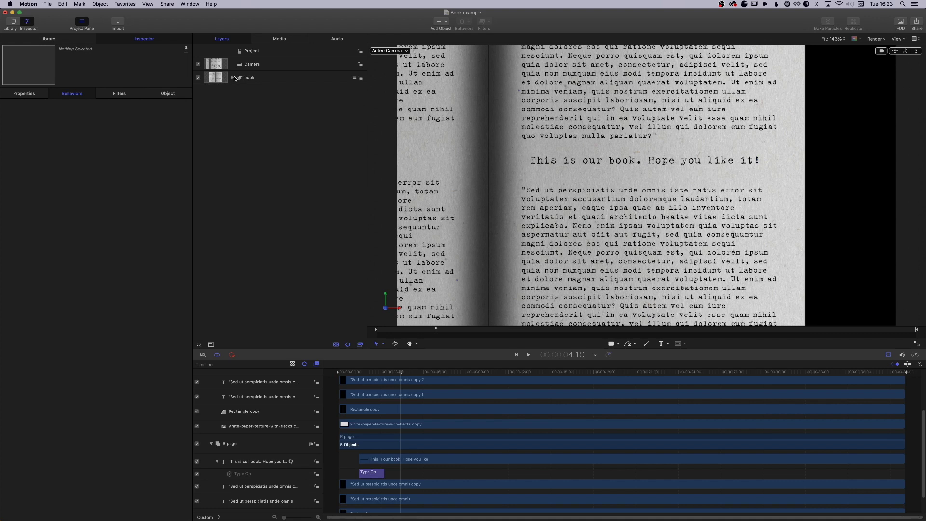
left_click(233, 77)
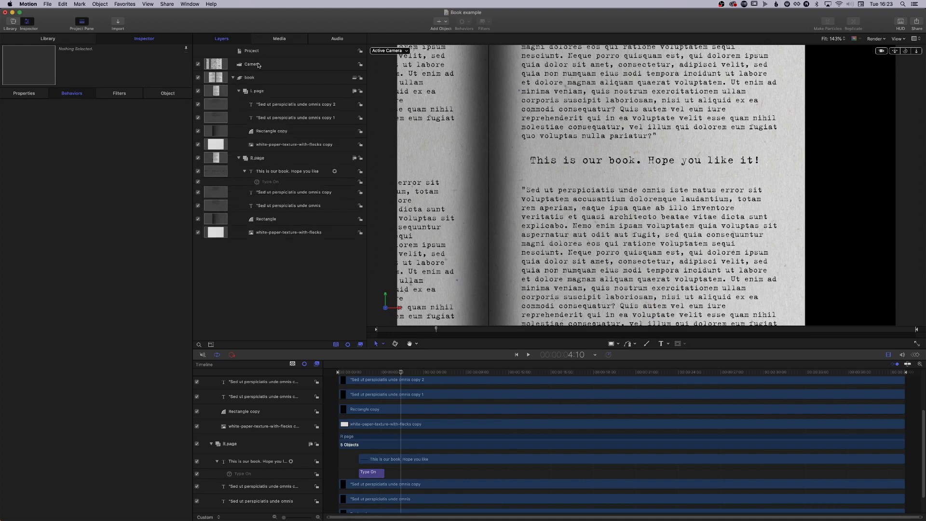
left_click(260, 64)
mouse_move(348, 372)
left_mouse_down()
mouse_move(340, 372)
mouse_move(356, 374)
left_mouse_up()
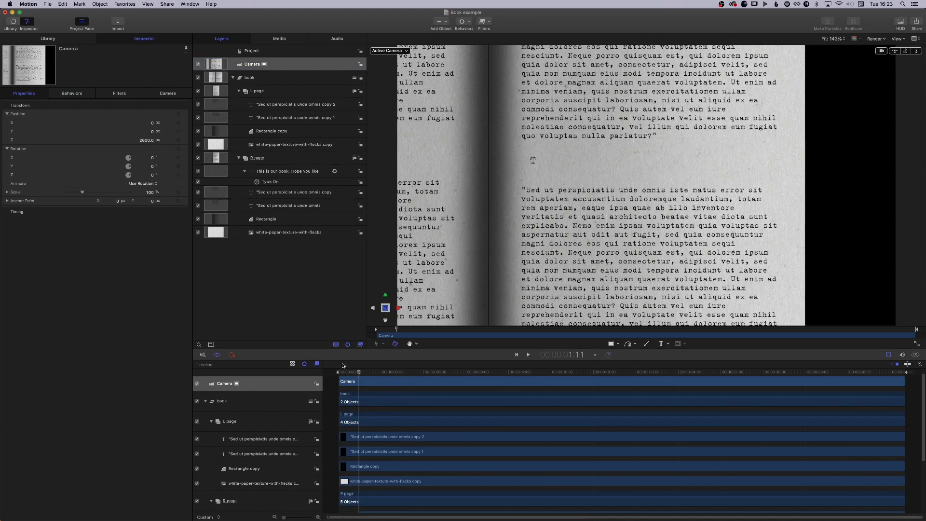
left_click(232, 355)
mouse_move(907, 54)
left_mouse_down()
mouse_move(883, 49)
mouse_move(880, 58)
mouse_move(895, 44)
mouse_move(911, 54)
mouse_move(895, 53)
left_mouse_up()
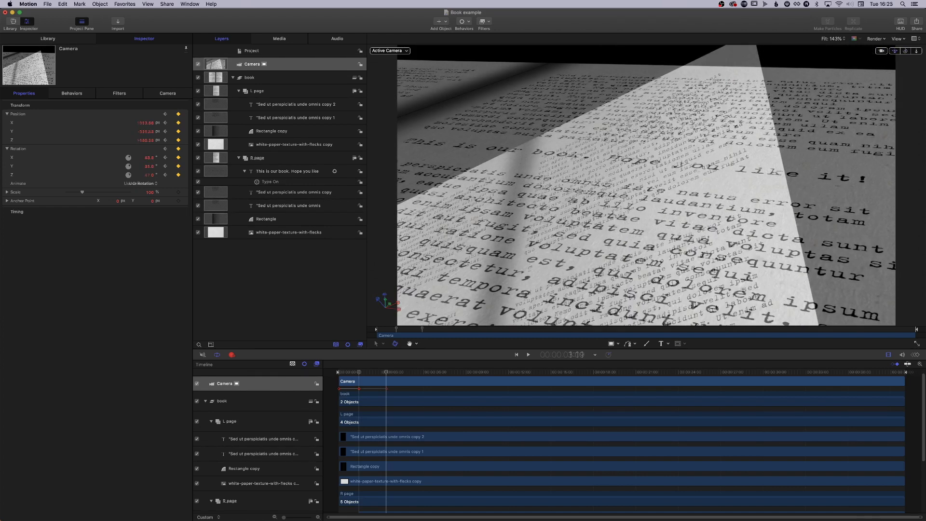
left_click_drag(896, 51, 895, 51)
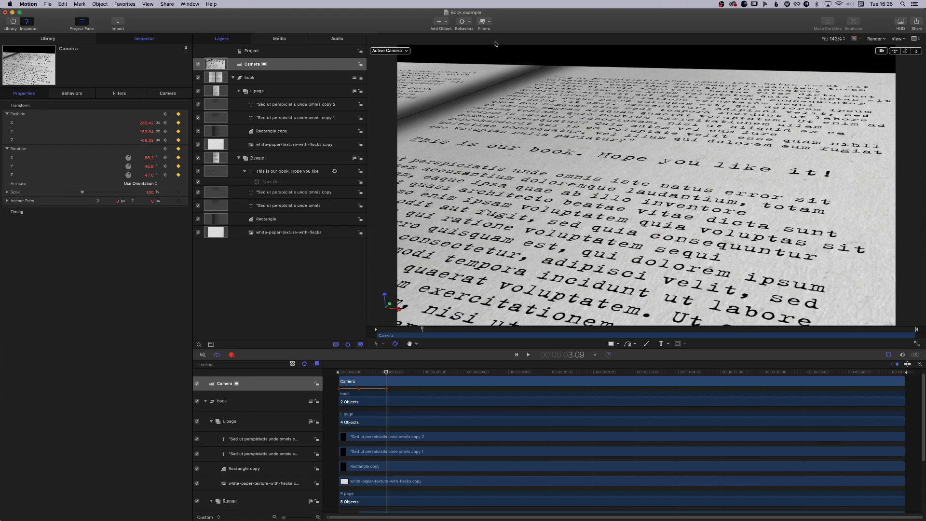
Enable Depth of Field rendering and raise the camera's DOF Blur Amount to about 36 at 3:09.
left_click(878, 41)
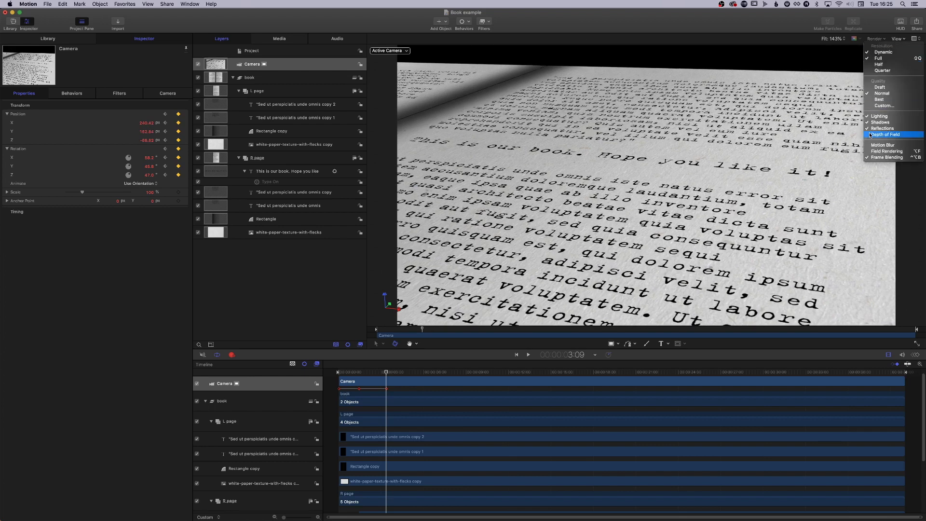
left_click(866, 156)
left_click(283, 66)
left_click(172, 94)
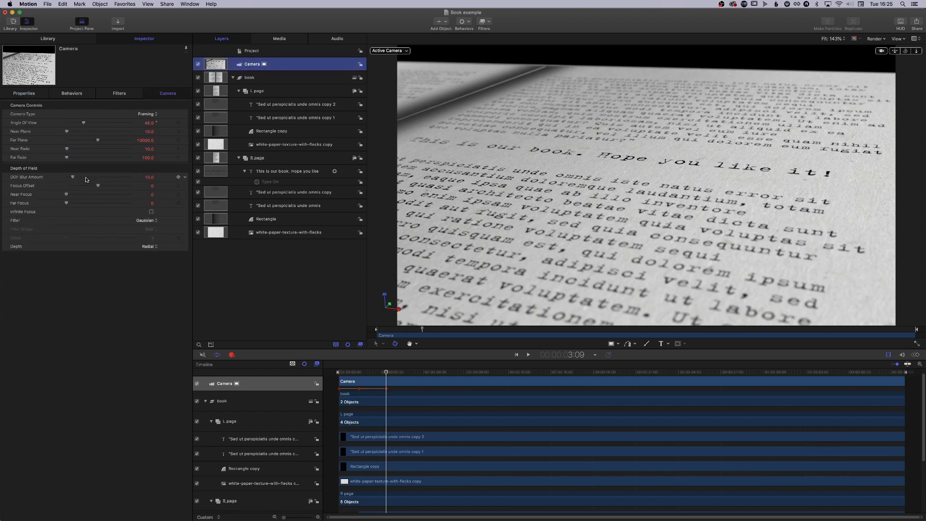
left_click_drag(86, 180, 90, 179)
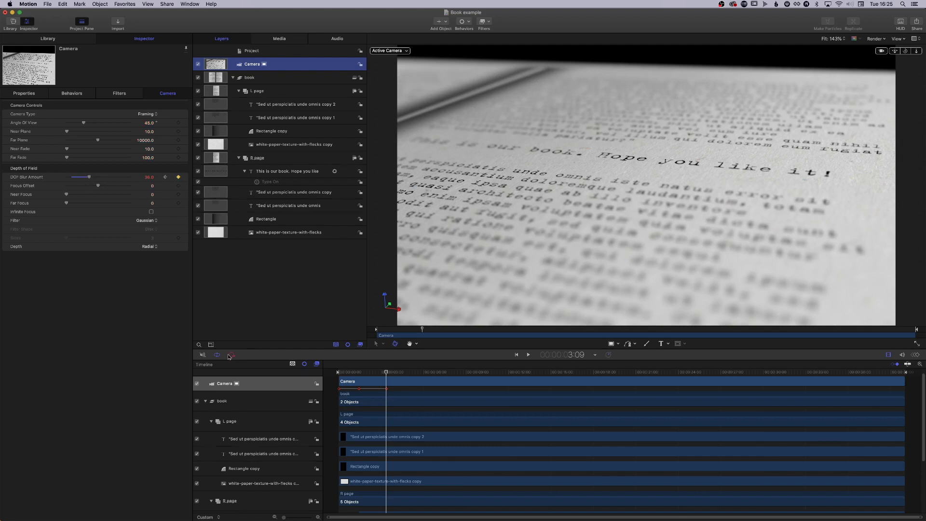
Raise the camera's DOF Blur Amount to about 84, with Far Focus at 308 and Focus Offset at -6.4.
mouse_move(89, 177)
left_mouse_down()
mouse_move(102, 187)
mouse_move(101, 177)
mouse_move(133, 181)
mouse_move(103, 186)
left_mouse_up()
left_click(88, 186)
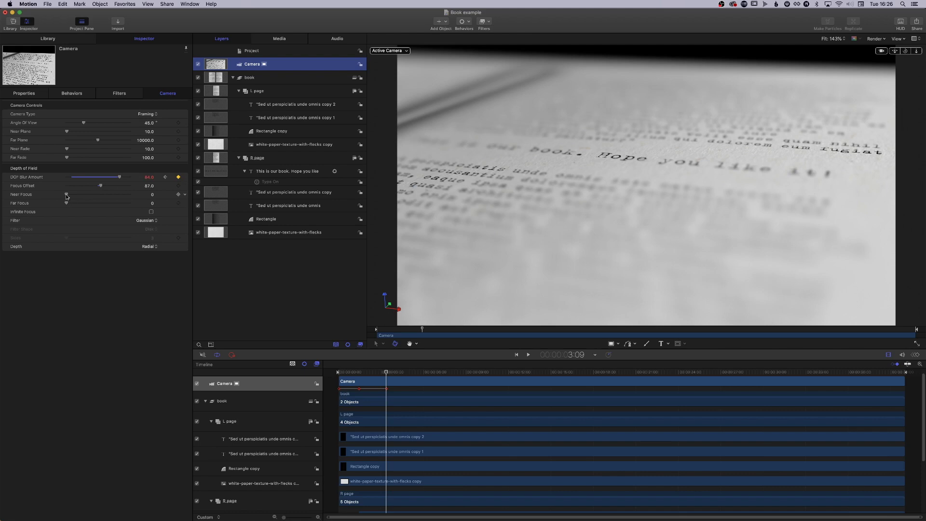
left_click_drag(73, 204, 75, 202)
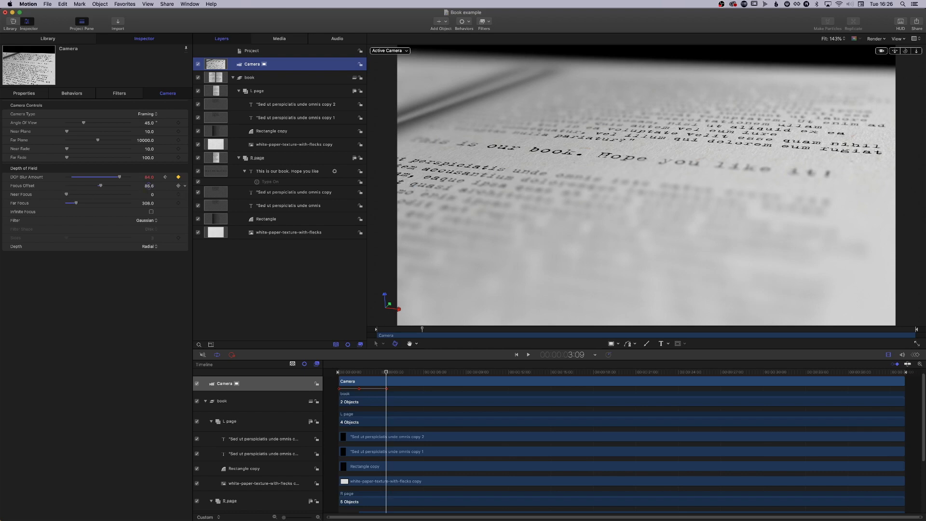
mouse_move(149, 186)
left_mouse_down()
mouse_move(162, 185)
mouse_move(111, 188)
mouse_move(153, 185)
left_mouse_up()
Set the camera's Far Focus to 576 and its DOF Blur Amount to about 47.
left_click_drag(93, 181, 87, 182)
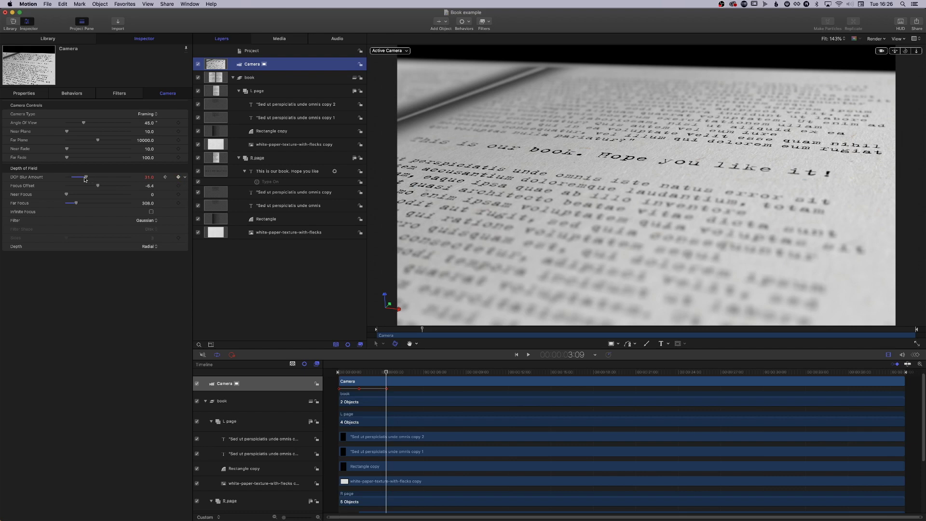
left_click_drag(84, 179, 118, 177)
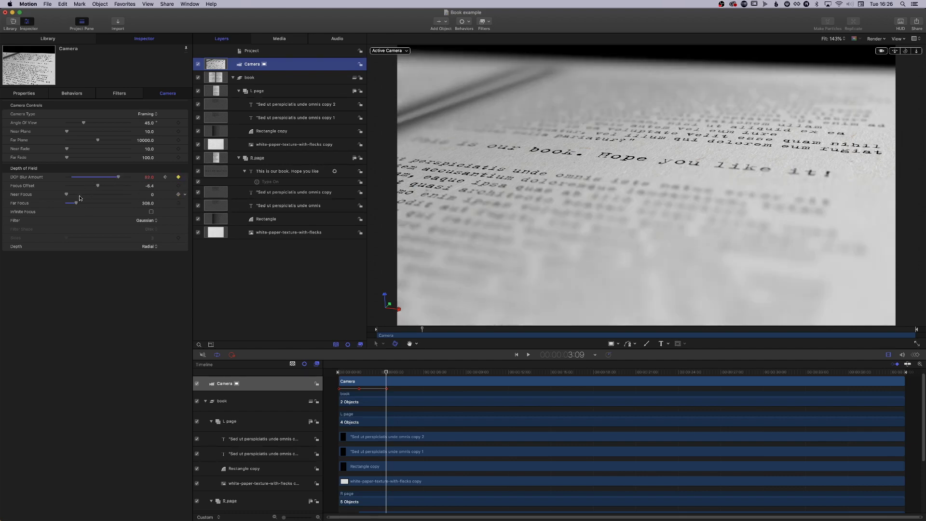
left_click_drag(77, 203, 85, 204)
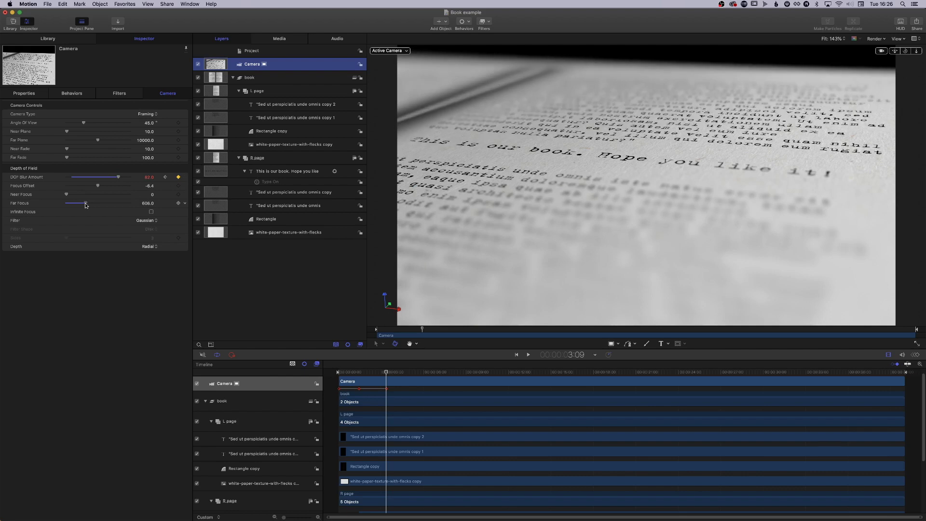
left_click_drag(100, 180, 96, 179)
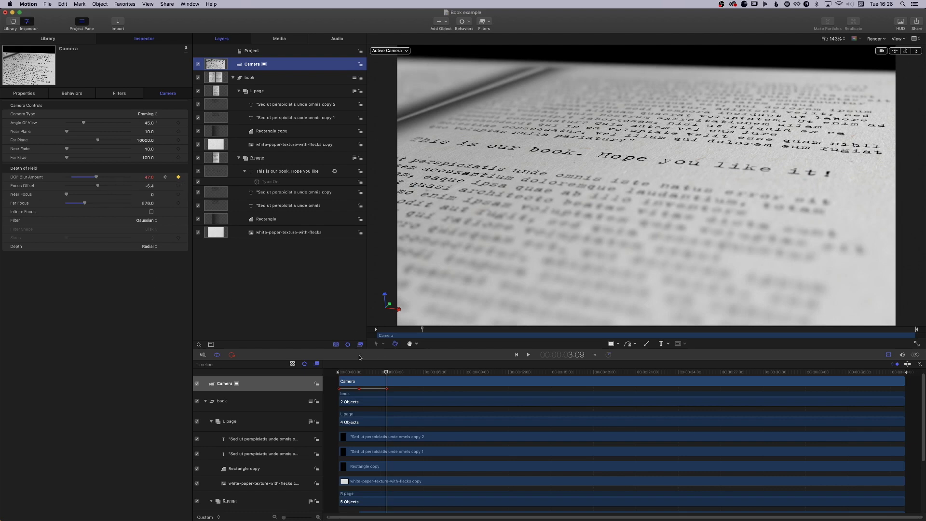
Scrub through the camera move and delete the camera keyframe at the start of the timeline.
left_click_drag(362, 372, 388, 371)
left_click(359, 372)
left_click_drag(359, 371, 333, 370)
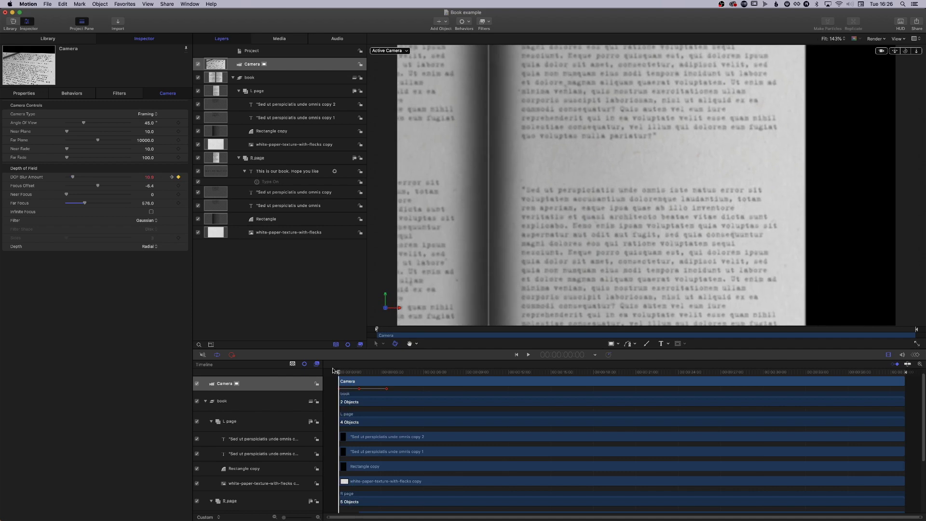
left_click(340, 389)
key("Delete")
Keyframe the camera's DOF Blur Amount to 10 at 1:11 and play back the camera move.
mouse_move(349, 375)
left_mouse_down()
mouse_move(384, 373)
mouse_move(358, 371)
left_mouse_up()
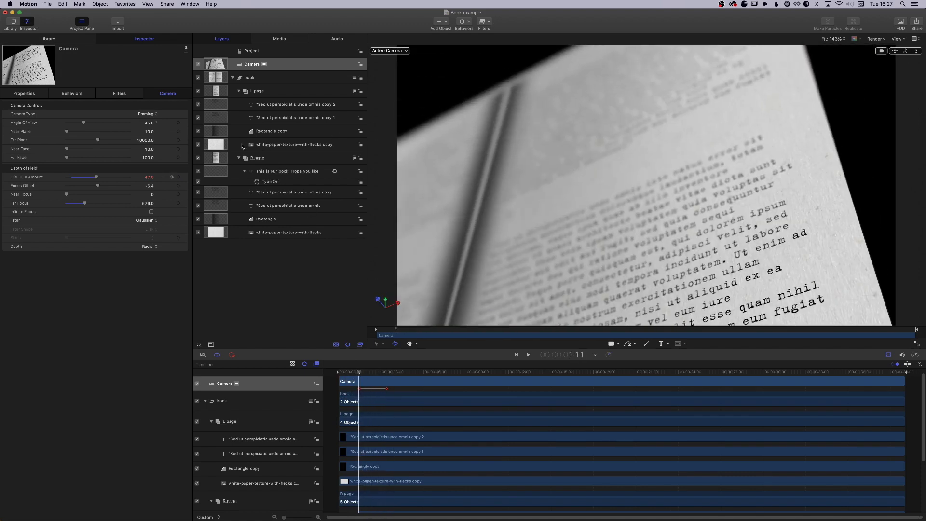
left_click_drag(80, 178, 72, 175)
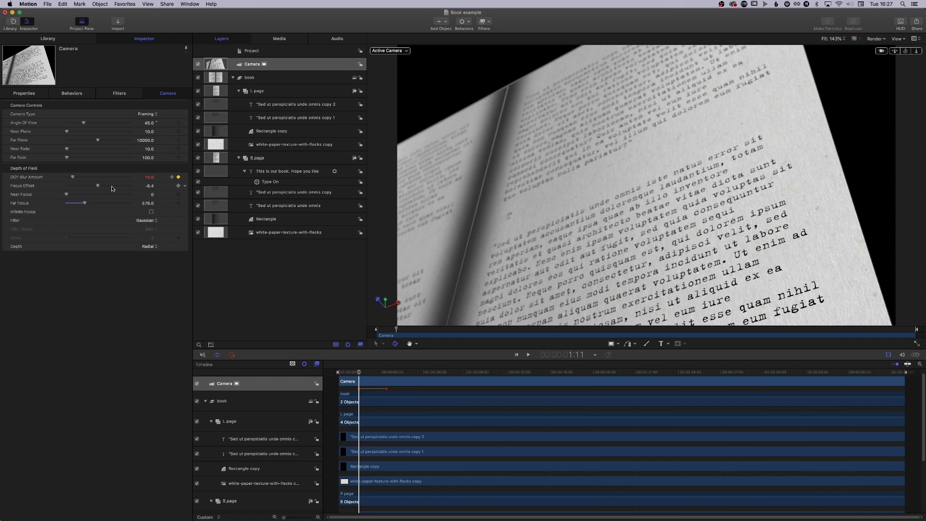
key("space")
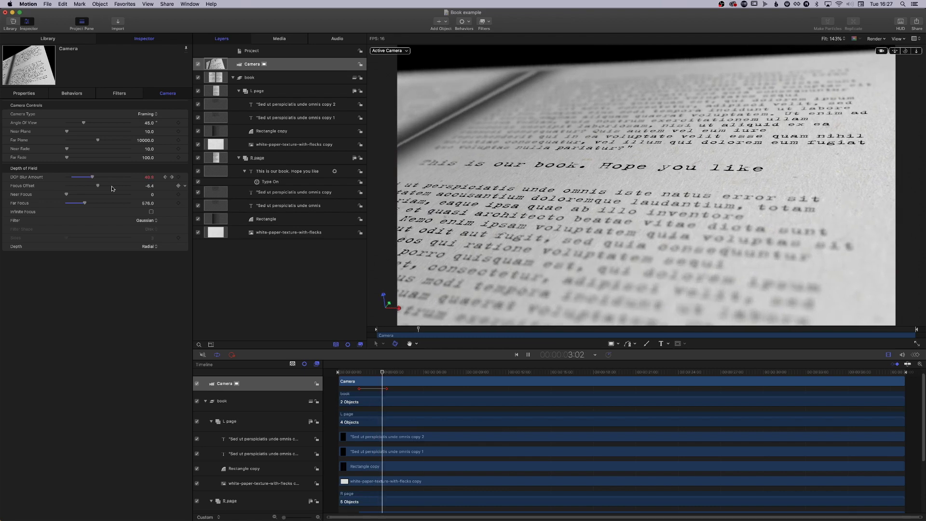
key("space")
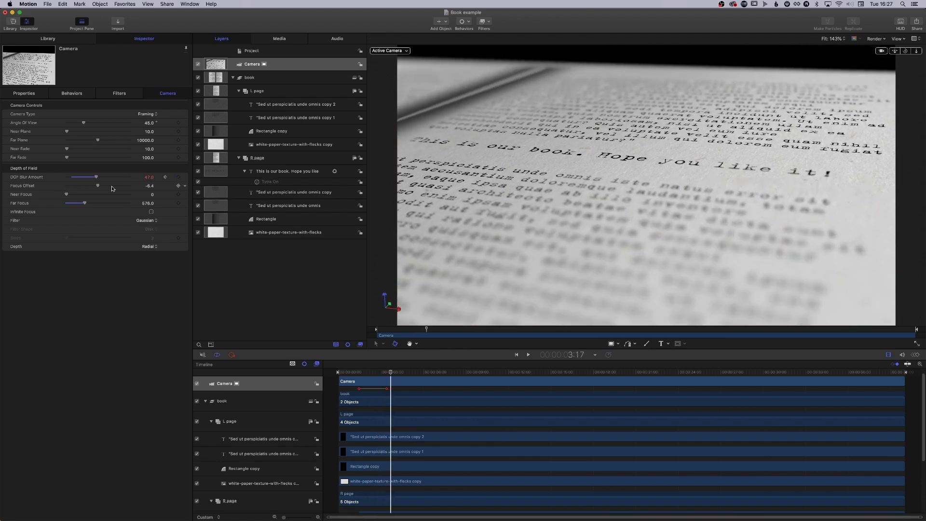
Shift the camera's framing of the right page at 1:08 and turn on keyframe recording, then scrub to 2:02.
left_click_drag(390, 372, 357, 372)
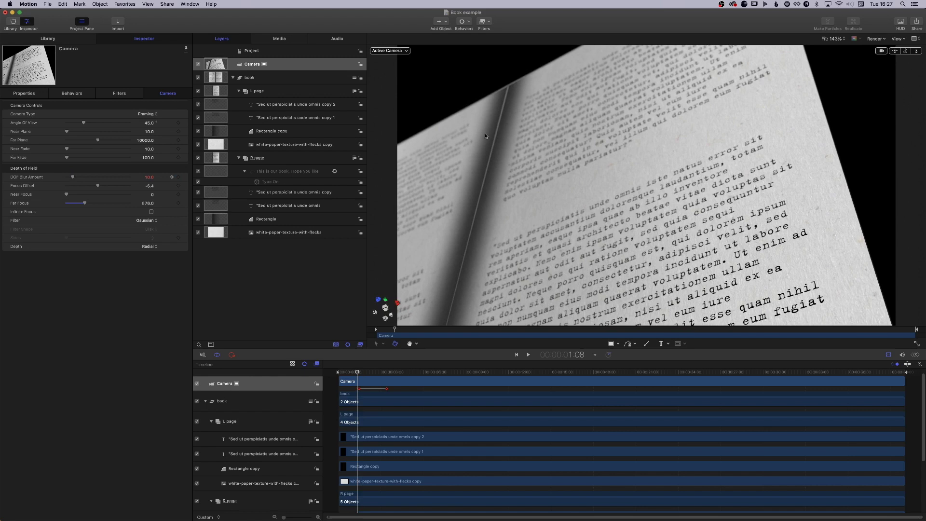
left_click_drag(916, 51, 900, 56)
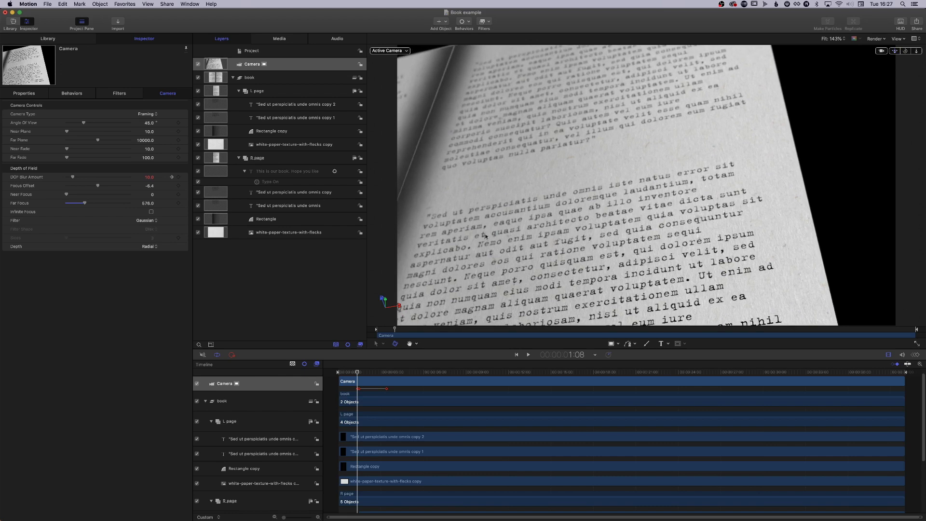
key("a")
left_click_drag(357, 376, 368, 376)
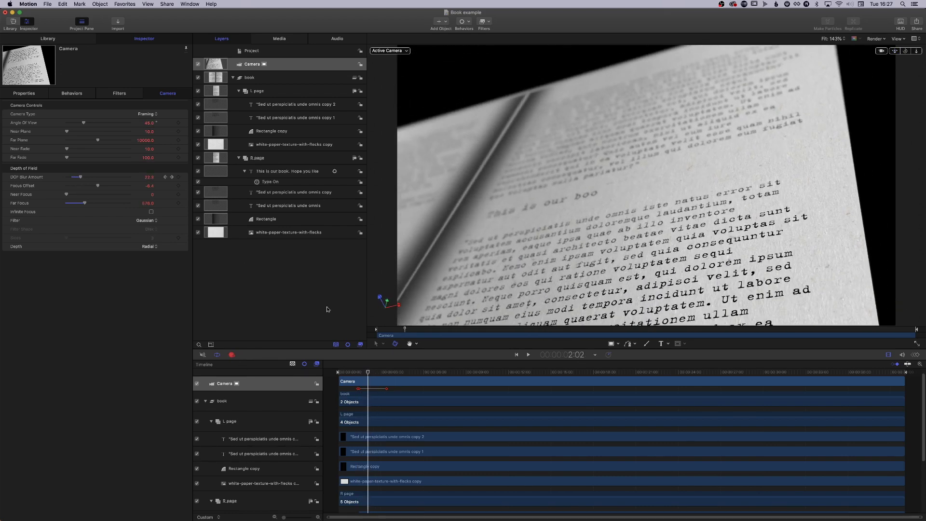
At the camera's 1:08 keyframe, orbit to a flatter view with X rotation about 58° and Y about -3.9°, and play back the move.
left_click(27, 94)
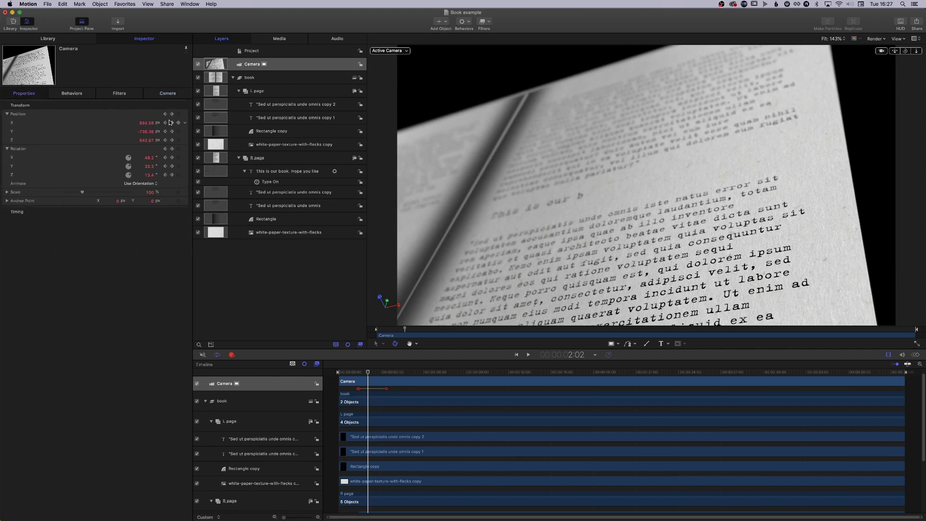
left_click(165, 114)
left_click(179, 113)
left_click(178, 148)
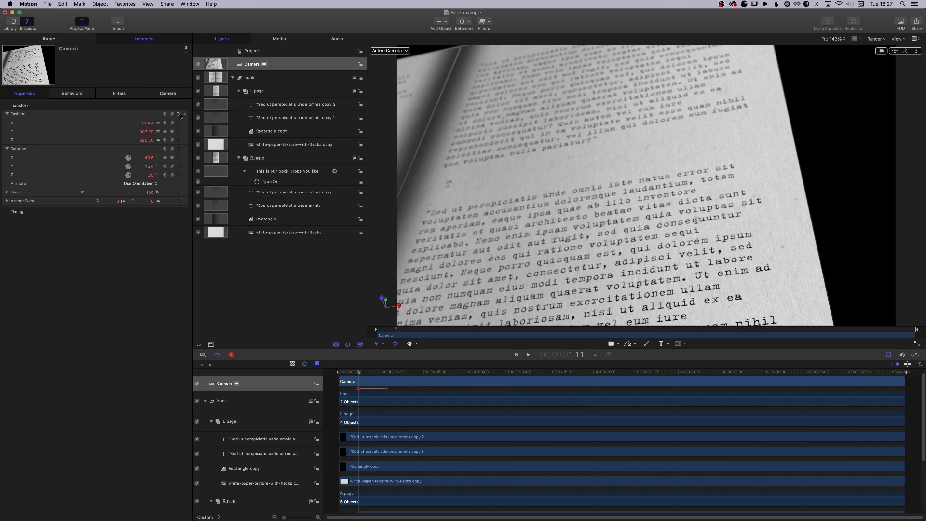
left_click(165, 115)
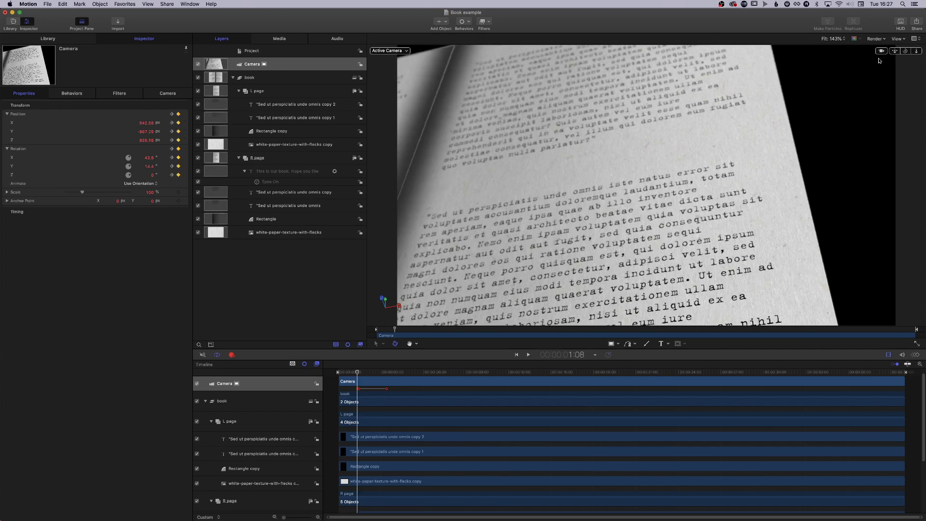
mouse_move(906, 51)
left_mouse_down()
mouse_move(871, 63)
mouse_move(923, 49)
mouse_move(916, 58)
left_mouse_up()
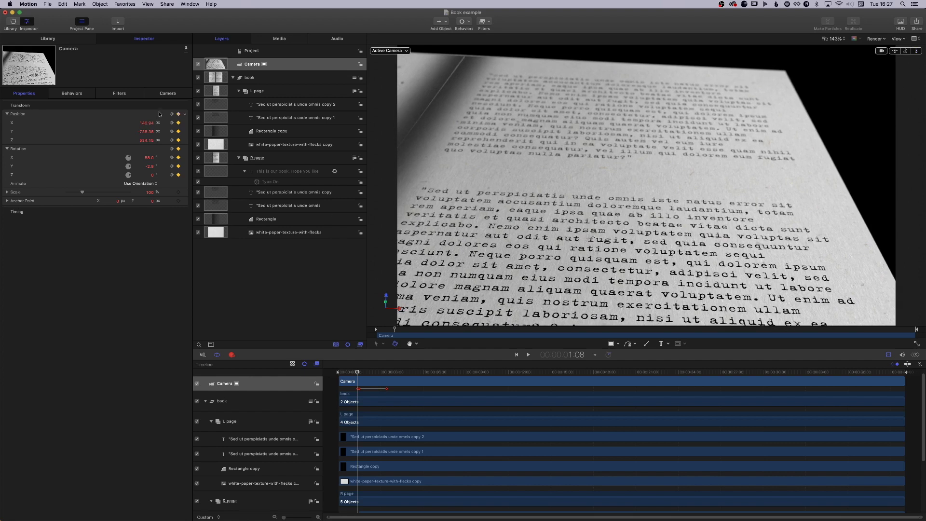
key("space")
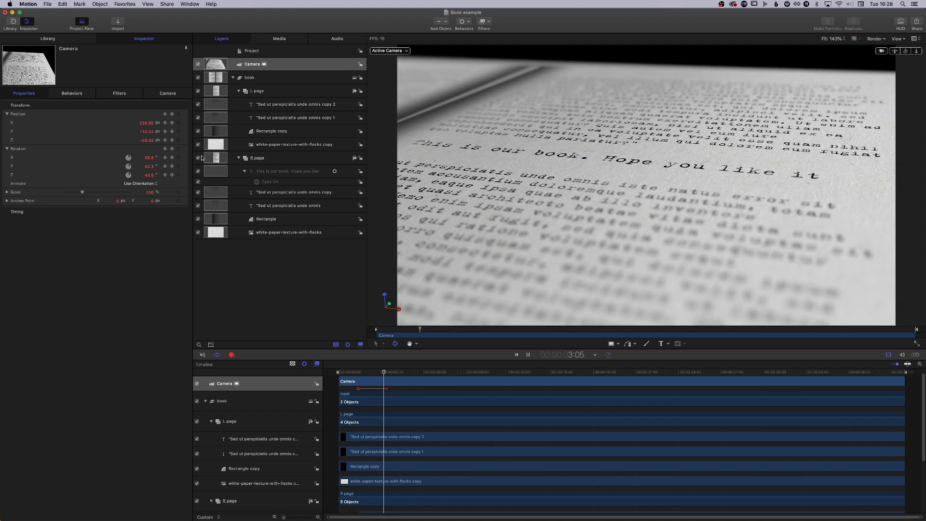
key("space")
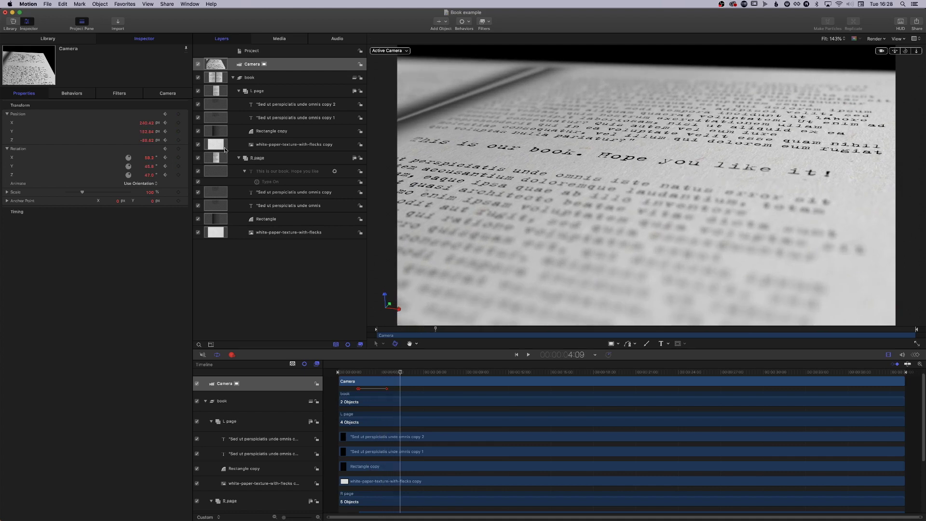
At the camera's 3:09 keyframe, pan and orbit the camera to reframe the typed line at a steeper diagonal.
left_click(163, 114)
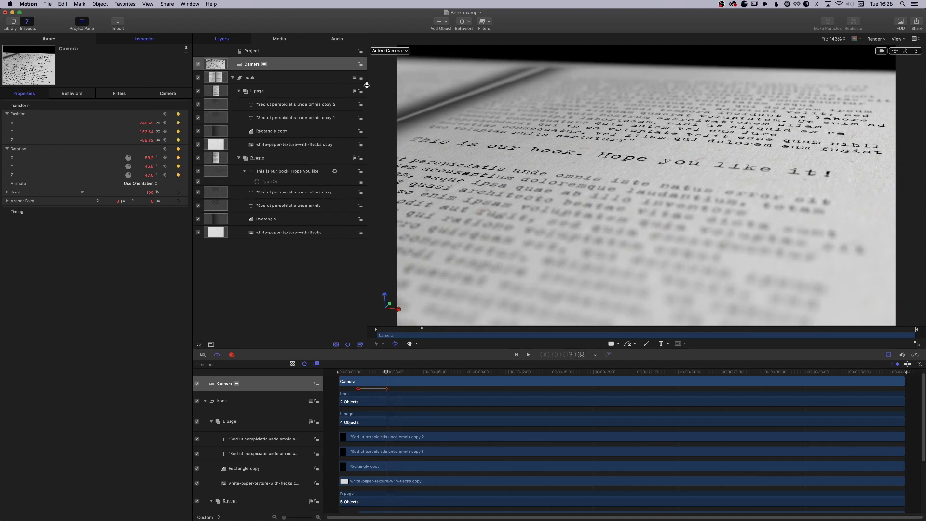
left_click_drag(895, 50, 895, 50)
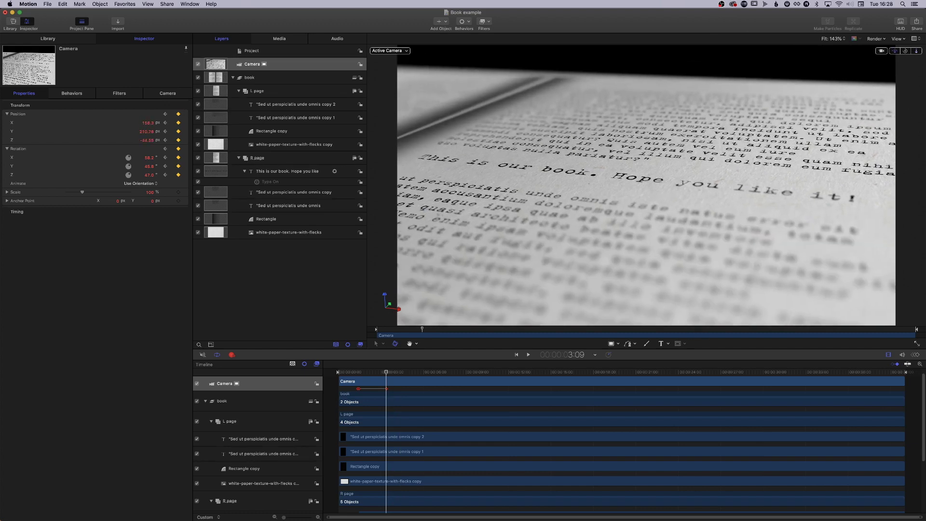
left_click_drag(904, 51, 905, 50)
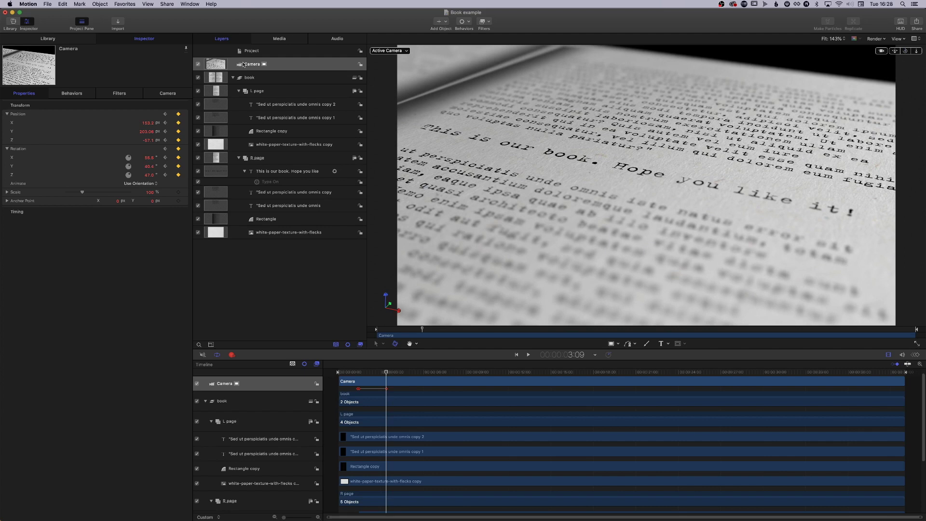
At 3:09, keyframe the camera's Focus Offset at about -216 and raise its DOF Blur Amount to about 62.
left_click(167, 92)
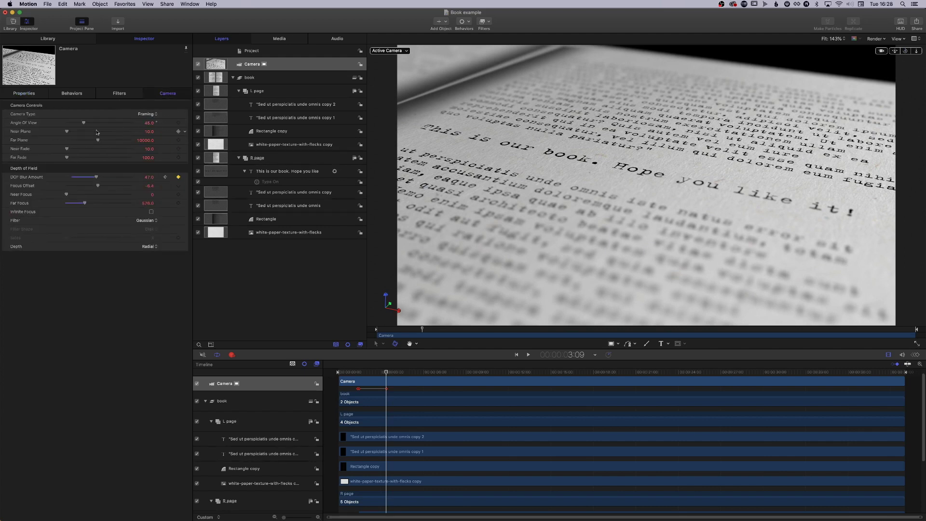
left_click(165, 177)
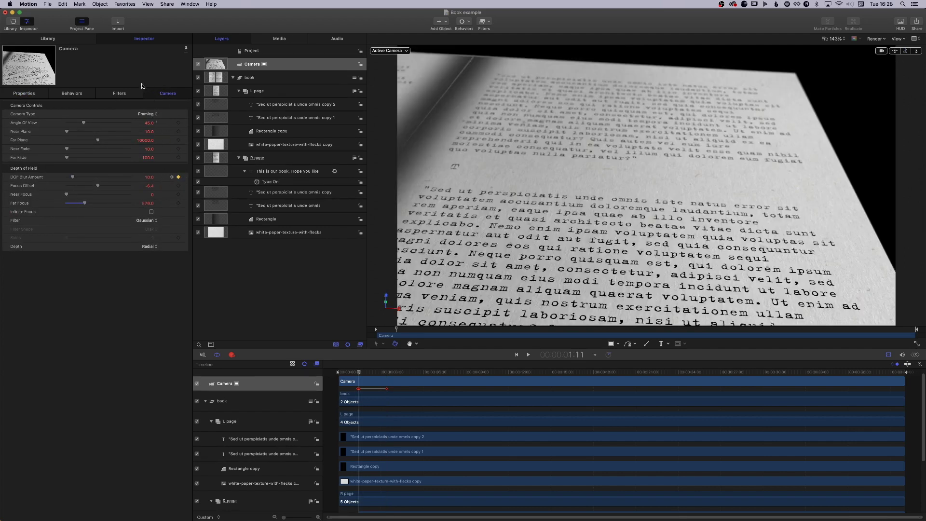
left_click(172, 177)
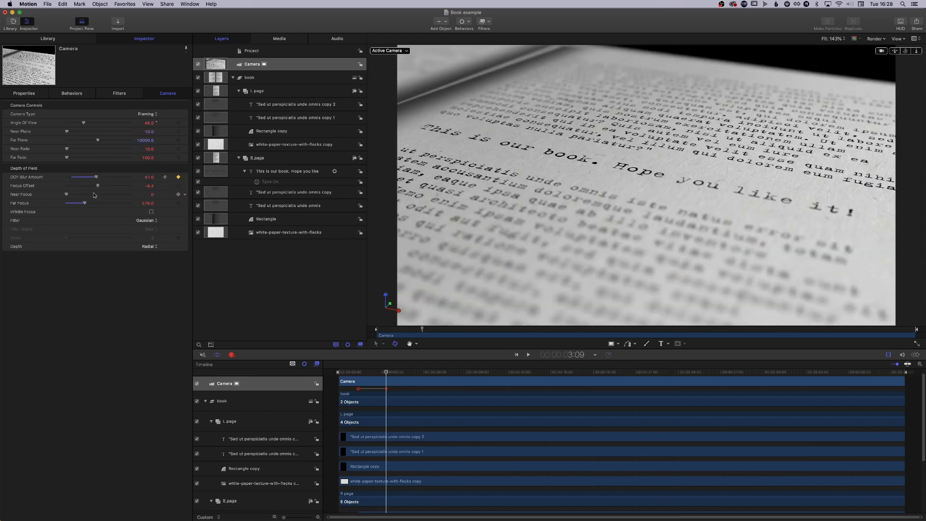
left_click_drag(97, 188, 90, 188)
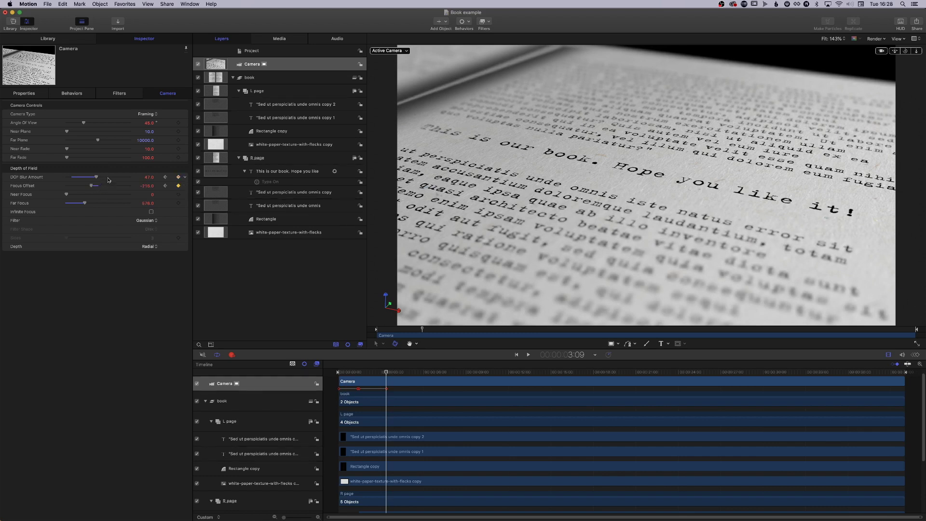
left_click_drag(107, 179, 109, 179)
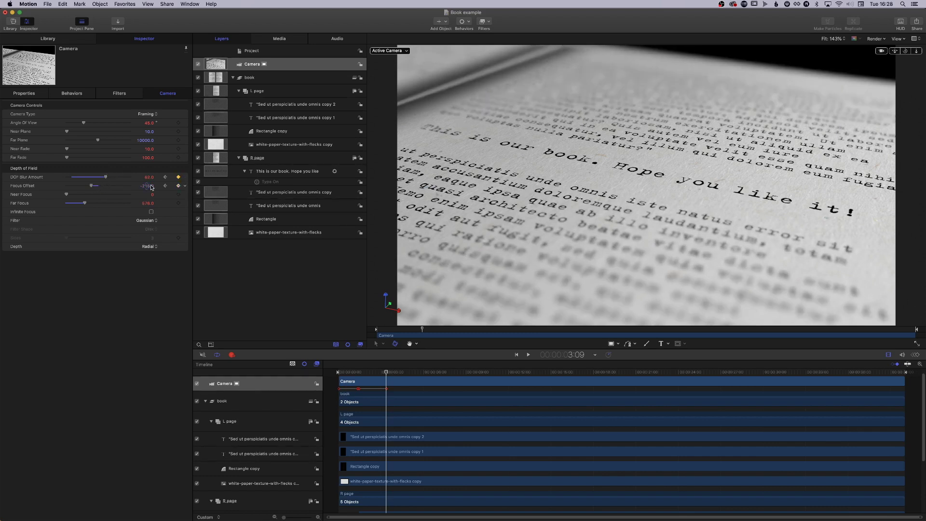
left_click(250, 78)
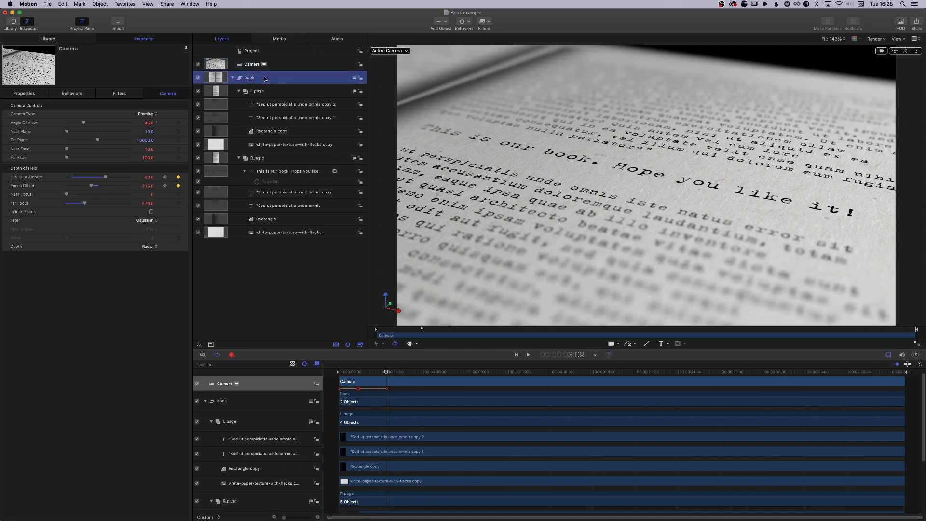
left_click(47, 3)
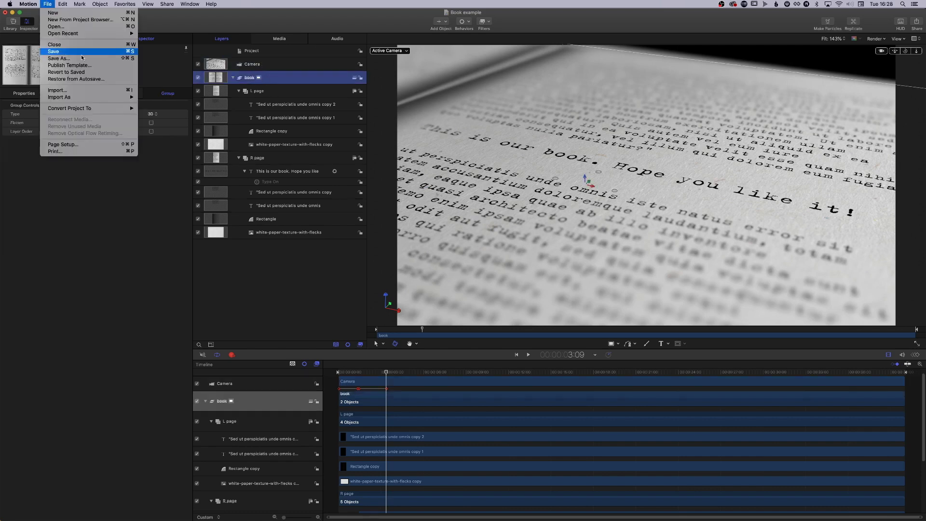
key("Escape")
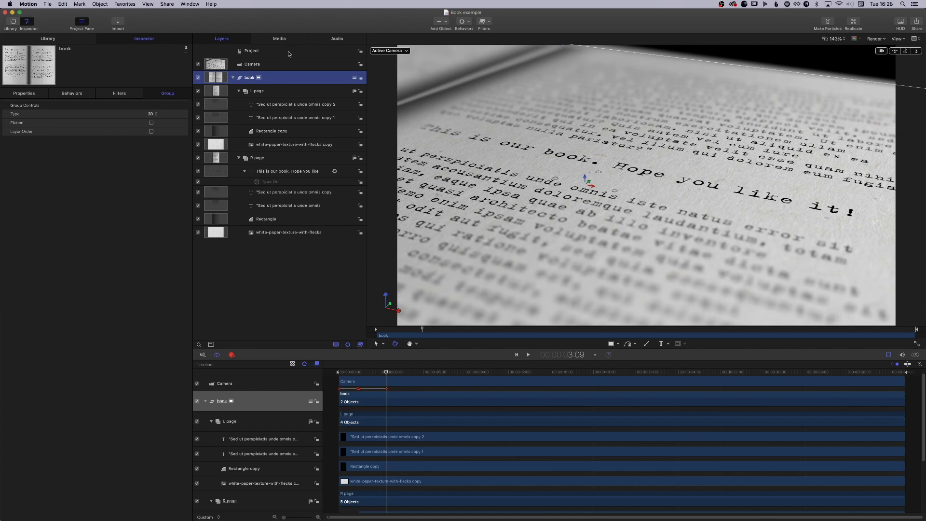
Select the camera at the start of the timeline and add a Randomize parameter behavior to its Position.
left_click(289, 64)
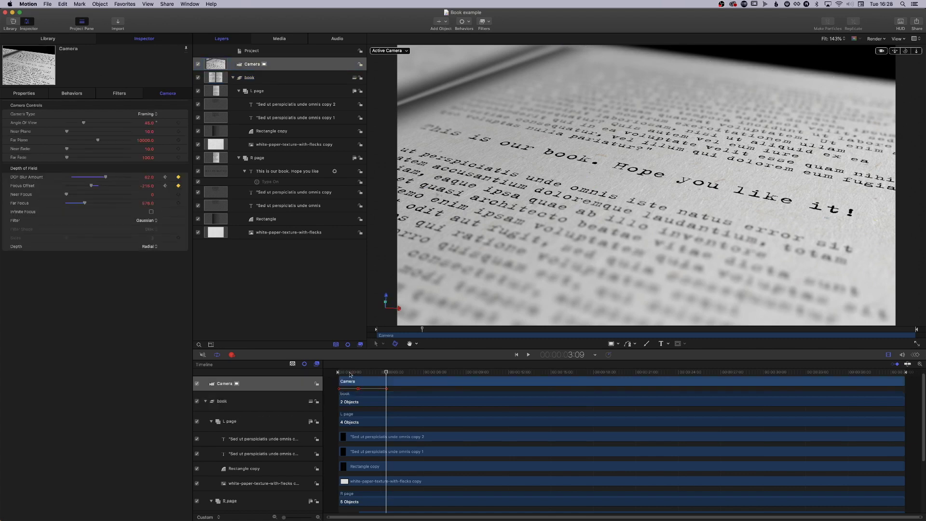
left_click_drag(350, 374, 338, 374)
left_click(47, 39)
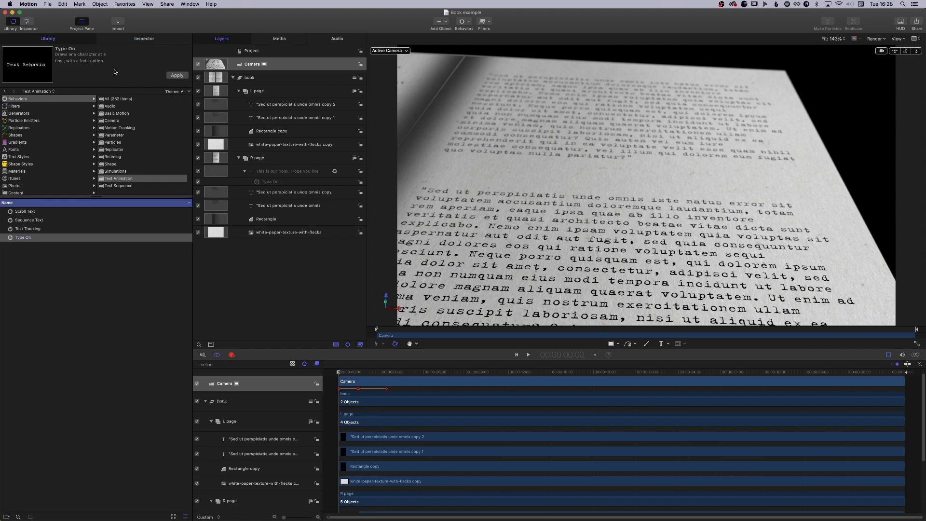
left_click(143, 39)
left_click(23, 94)
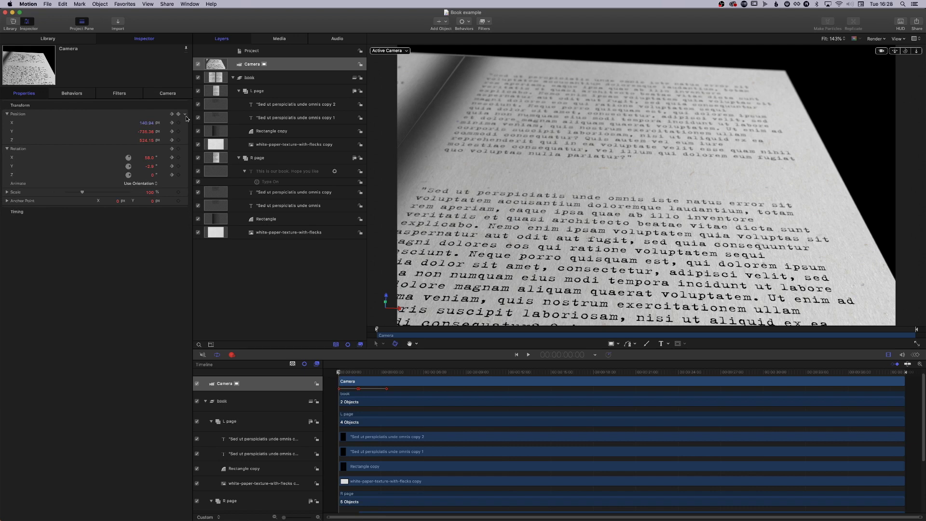
left_click(185, 115)
mouse_move(255, 182)
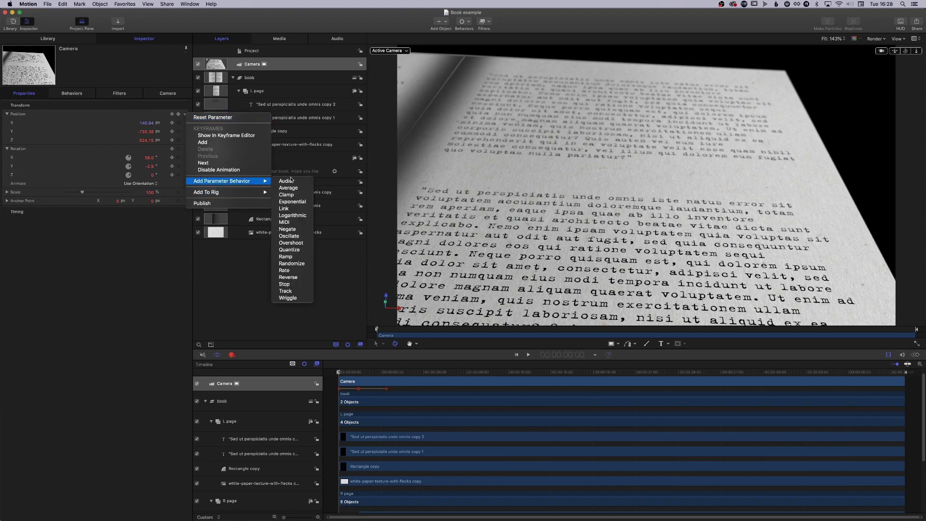
left_click(291, 263)
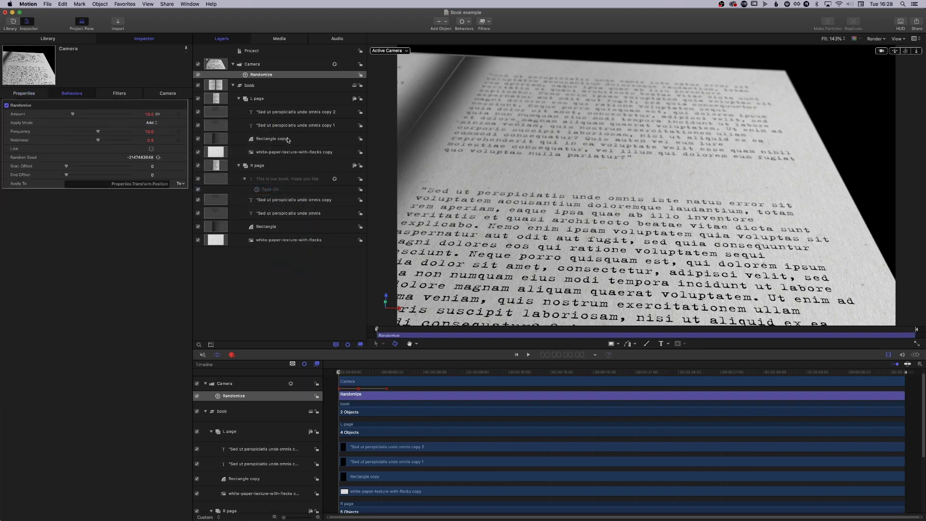
Set the Randomize behavior's Amount to 30, Frequency to 1 and Noisiness to 0, and play back the shaky camera move.
left_click_drag(72, 114, 85, 114)
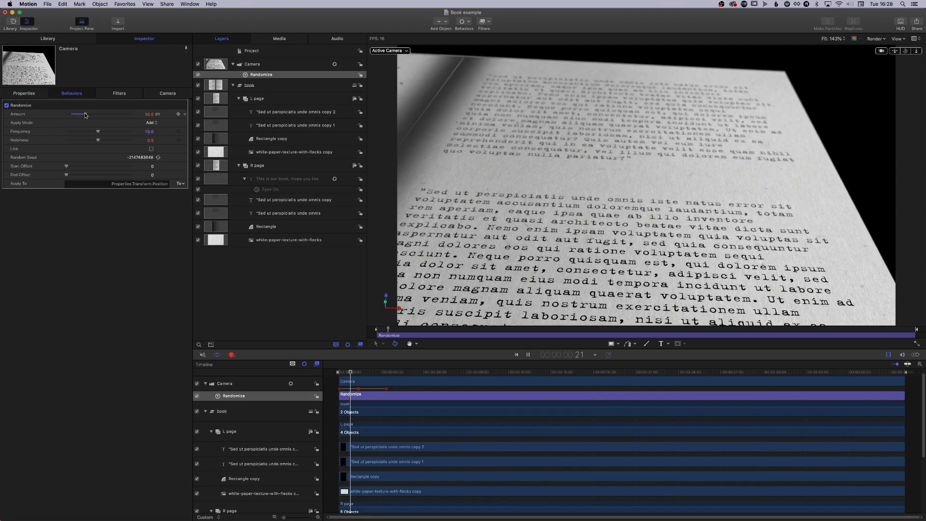
left_click_drag(150, 140, 125, 136)
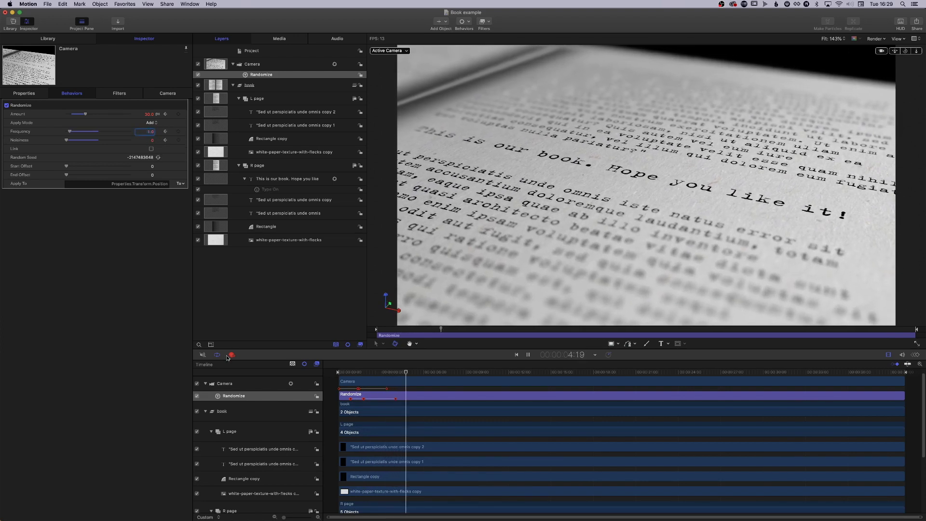
left_click(343, 372)
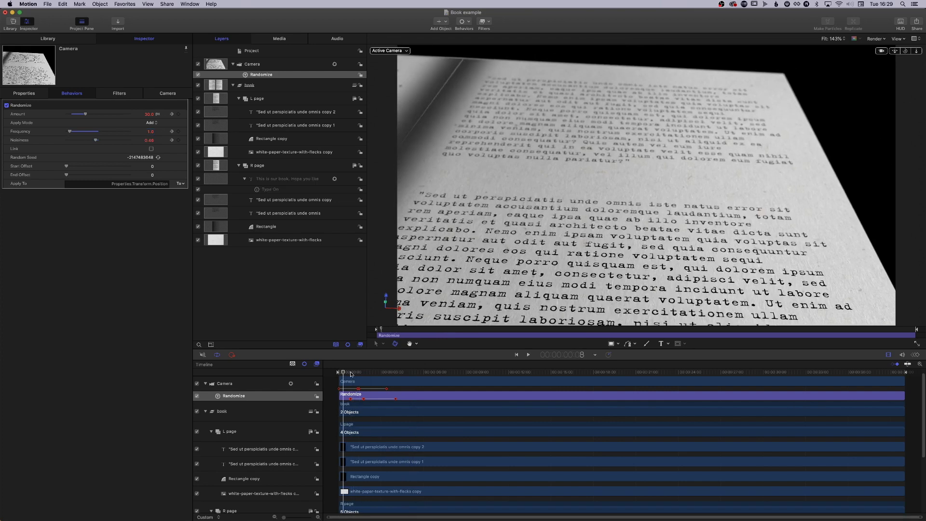
key("space")
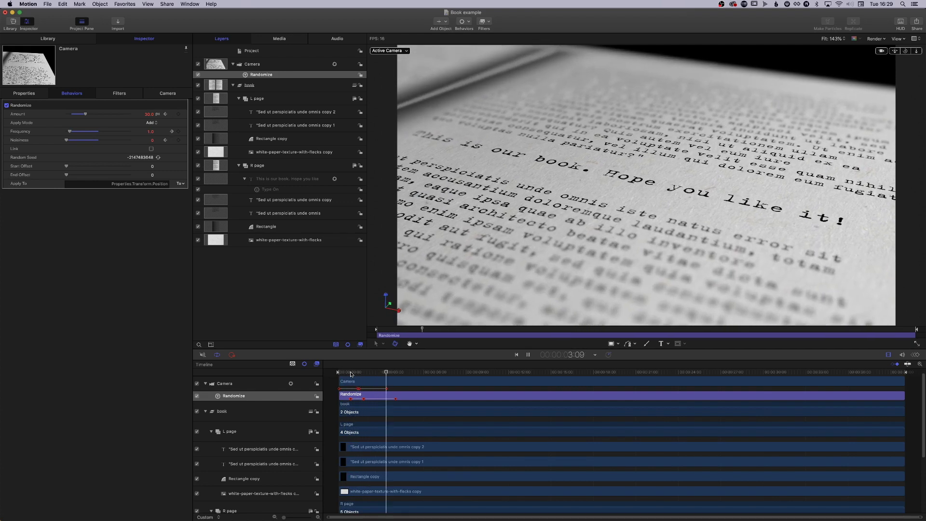
key("space")
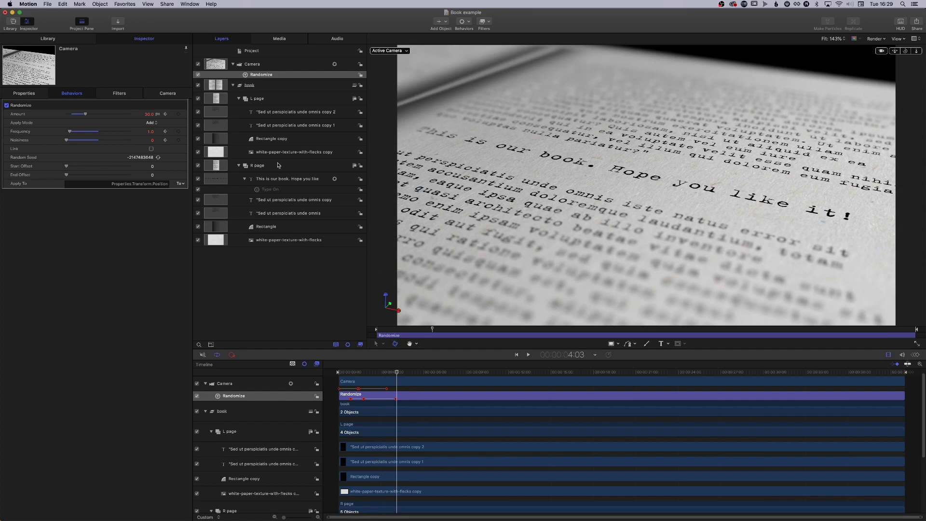
Check the Randomize behavior's Amount keyframes and scrub through the camera move to 3:24.
left_click(164, 114)
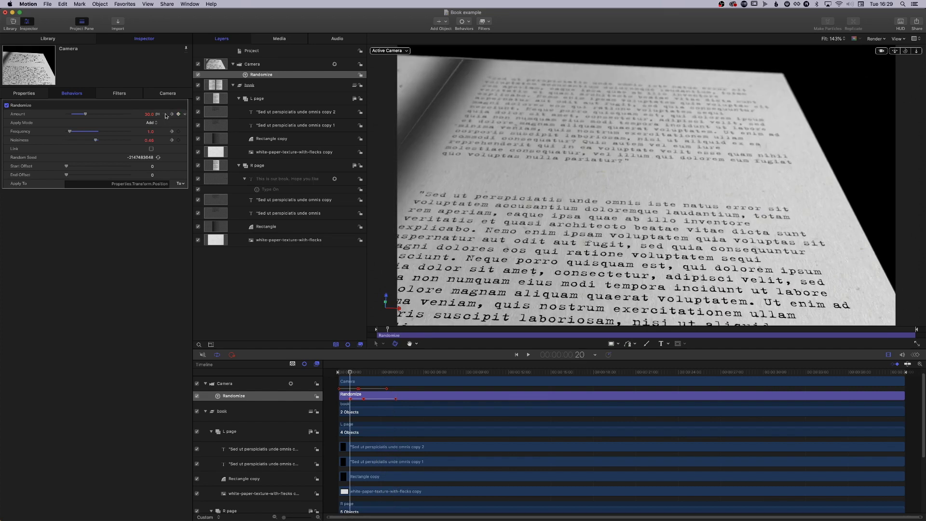
left_click(173, 114)
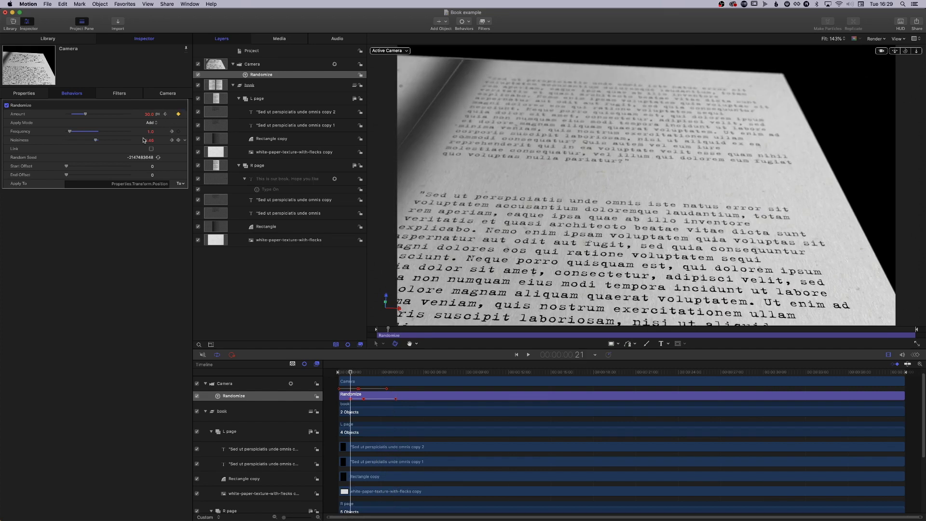
left_click_drag(351, 377, 394, 372)
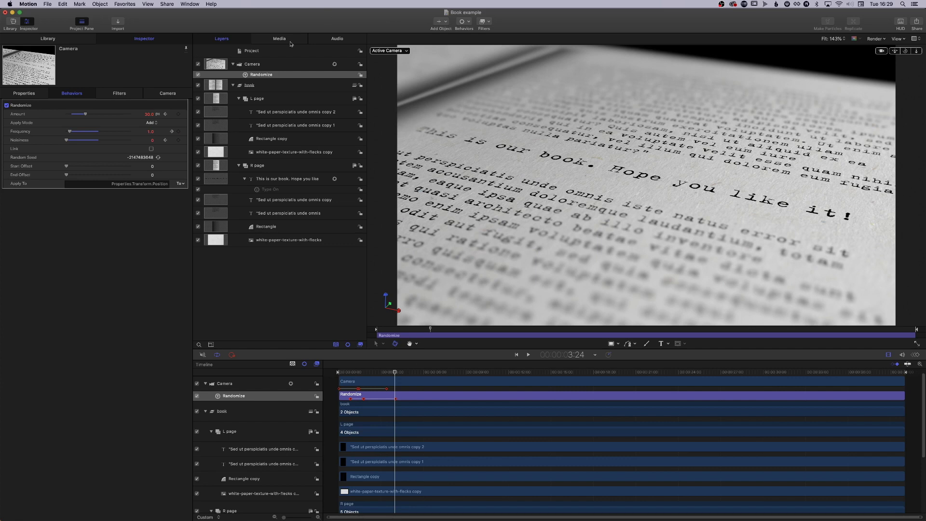
Apply the Vignette filter from the Stylize filters to the book group.
key("super+2")
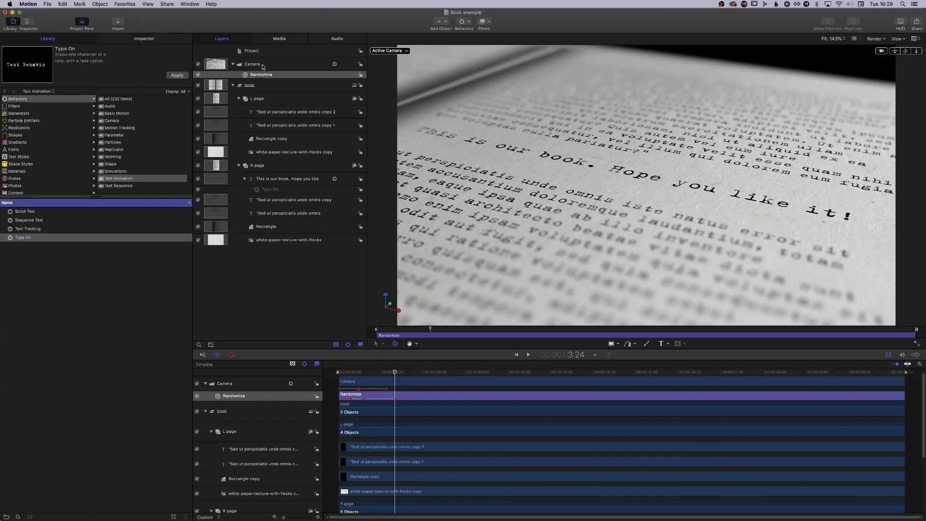
left_click(79, 106)
left_click(122, 186)
left_click(123, 192)
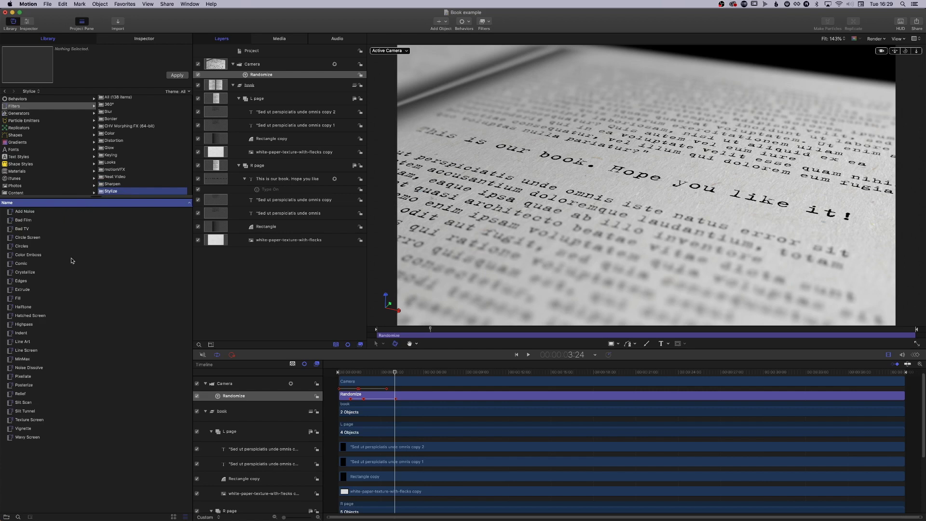
left_click(39, 430)
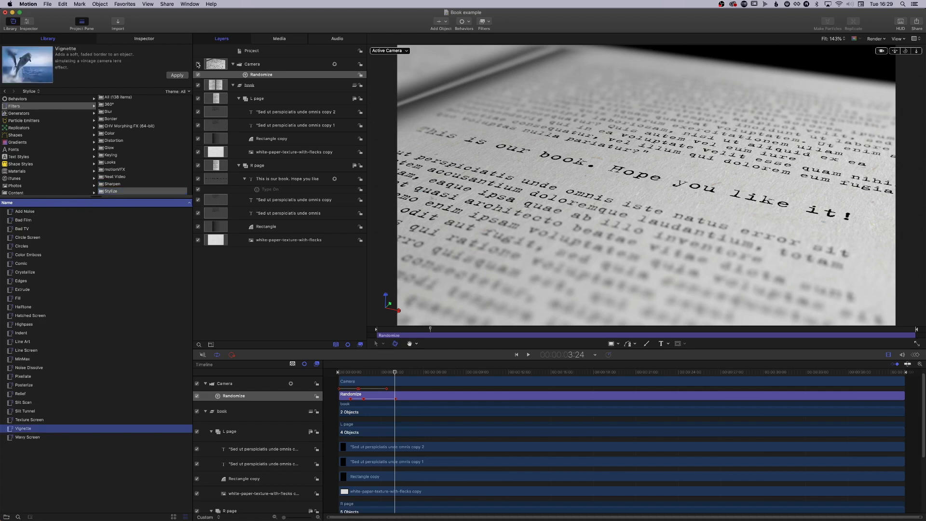
left_click(157, 42)
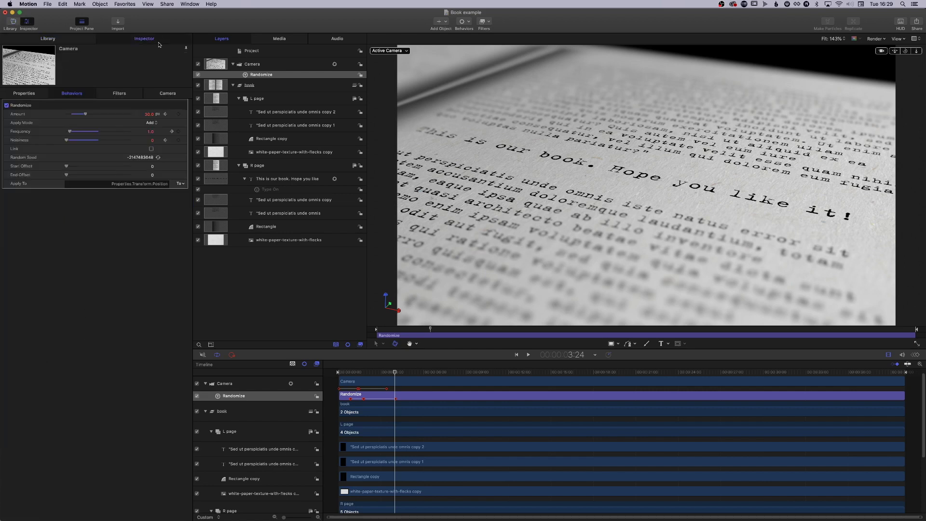
left_click(66, 42)
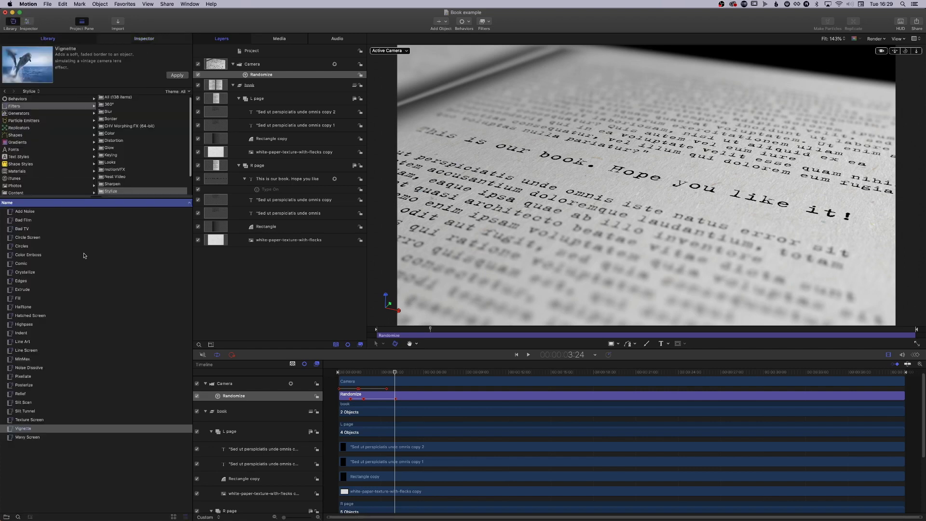
left_click(273, 87)
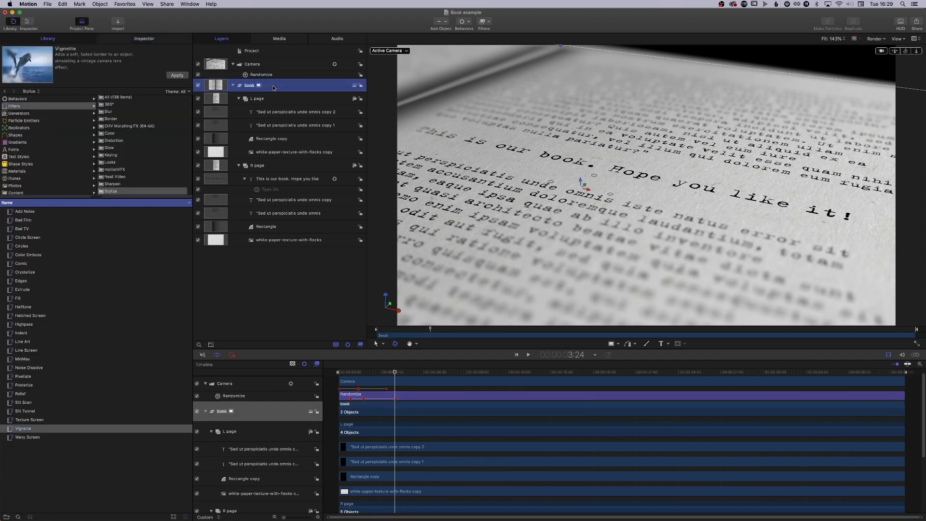
left_click(182, 77)
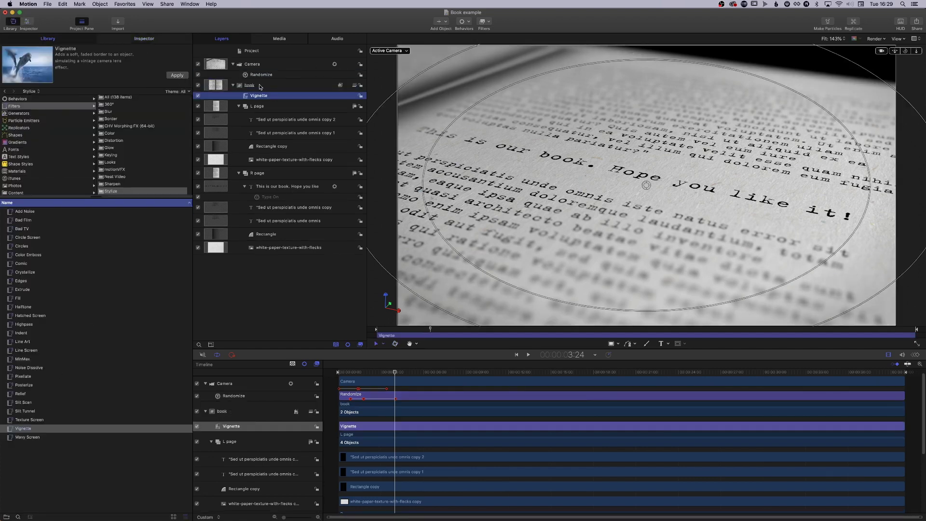
Set the Vignette's Darken to 0.64 and Blur Amount to 12, and check the camera move by scrubbing to 2:23.
left_click(163, 39)
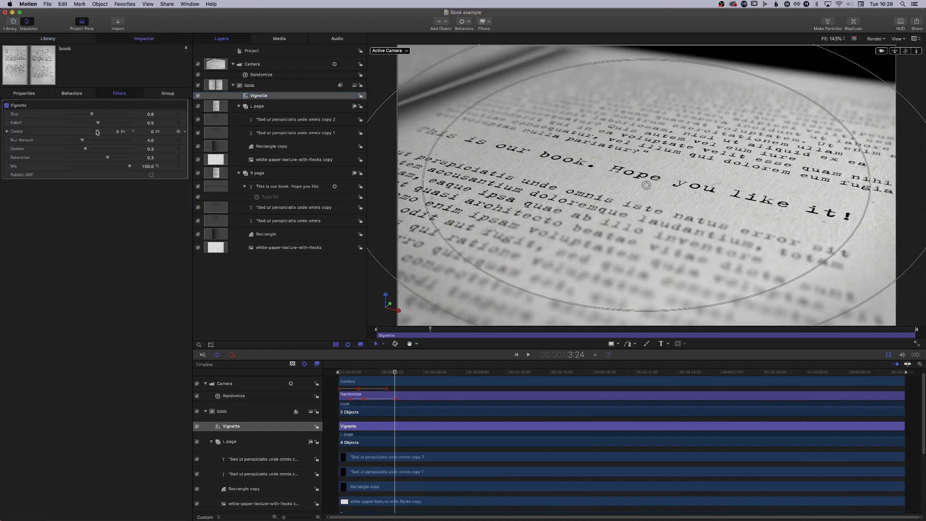
left_click_drag(103, 151, 115, 141)
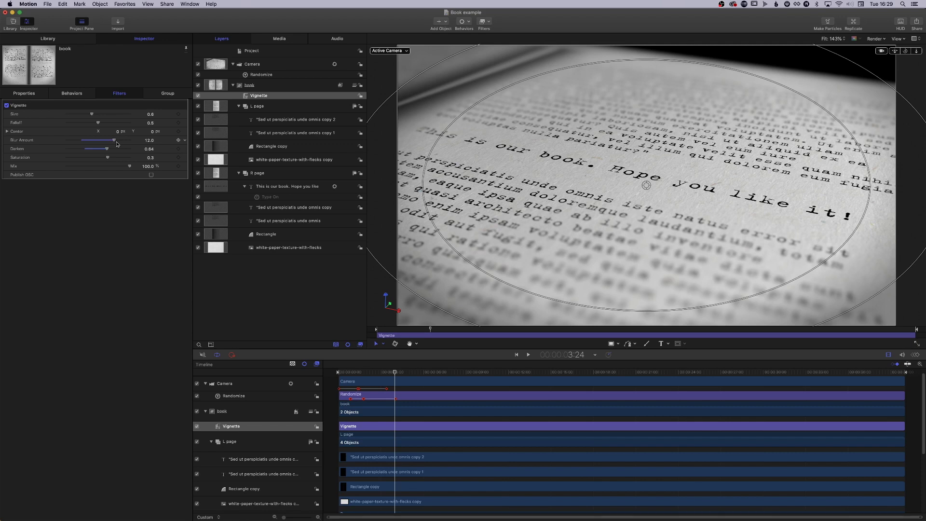
left_click(263, 64)
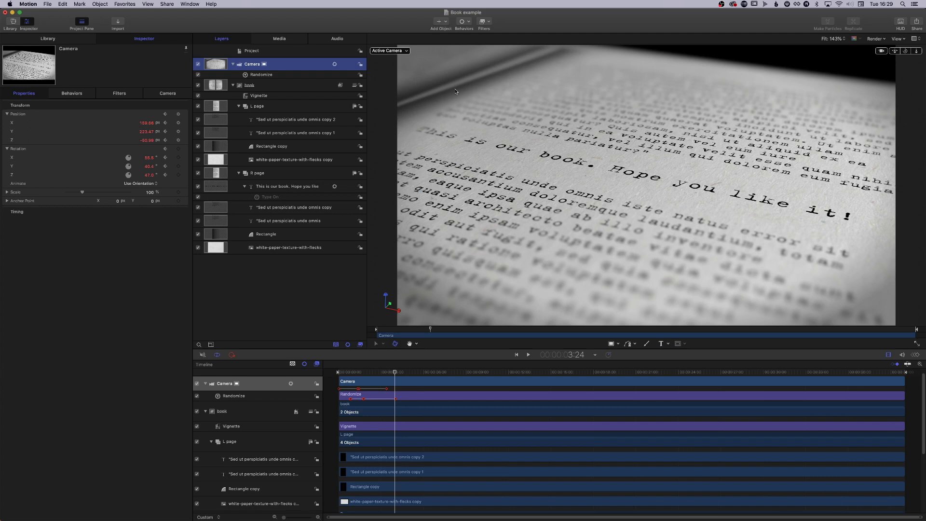
left_click_drag(354, 376, 380, 375)
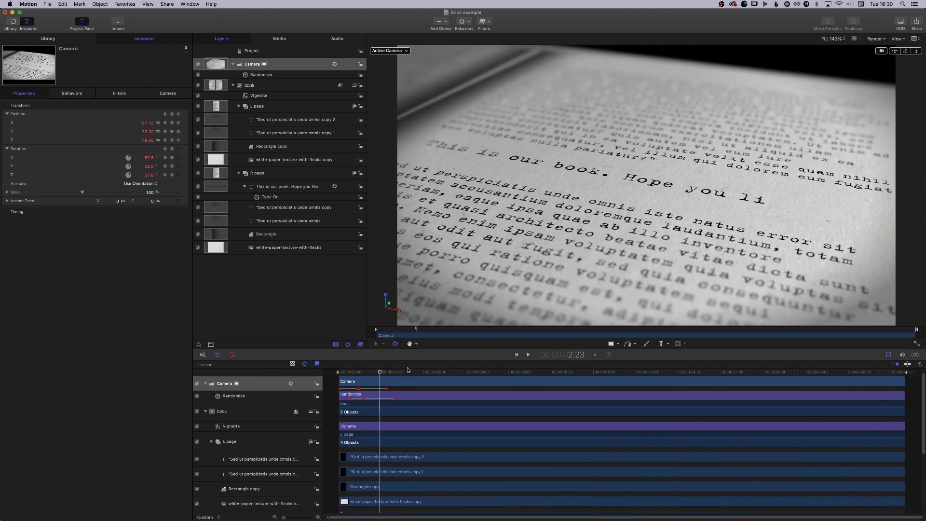
Add the Bad Film filter from the Stylize filters to the book group.
key("super+1")
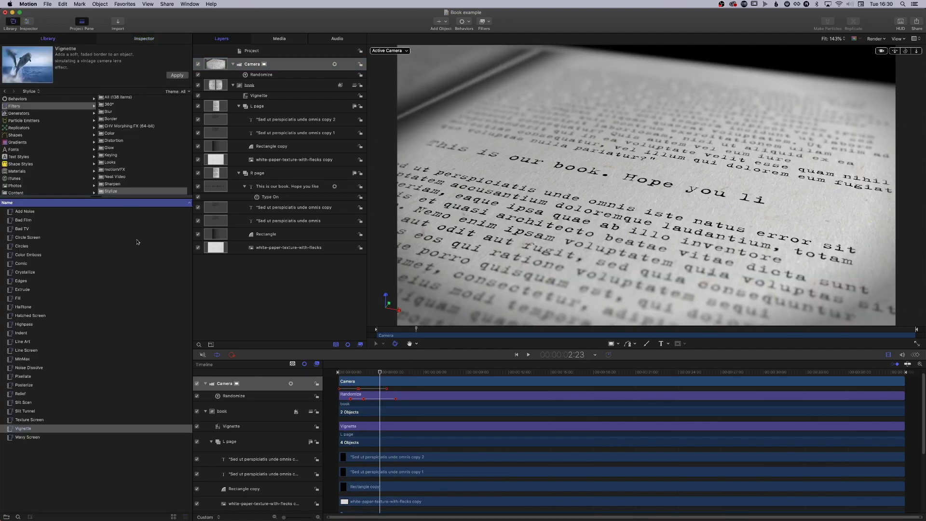
left_click(33, 220)
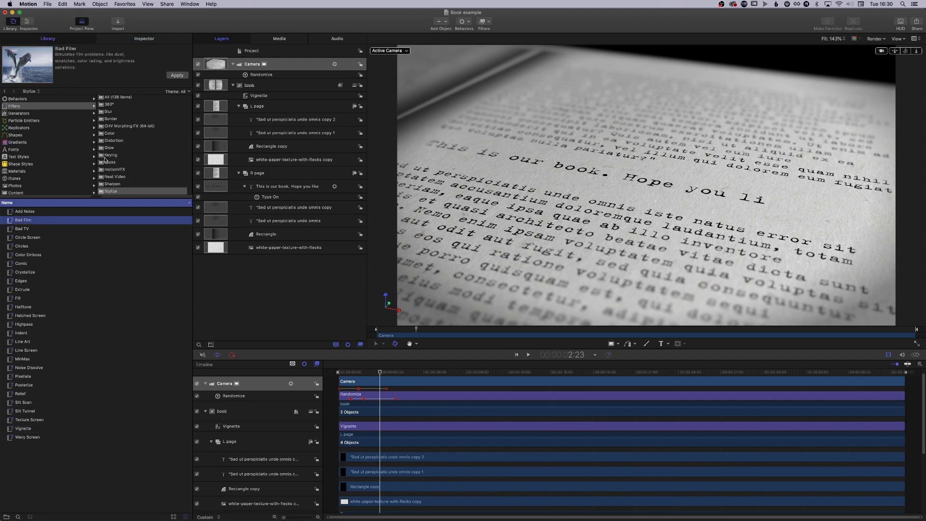
left_click(154, 42)
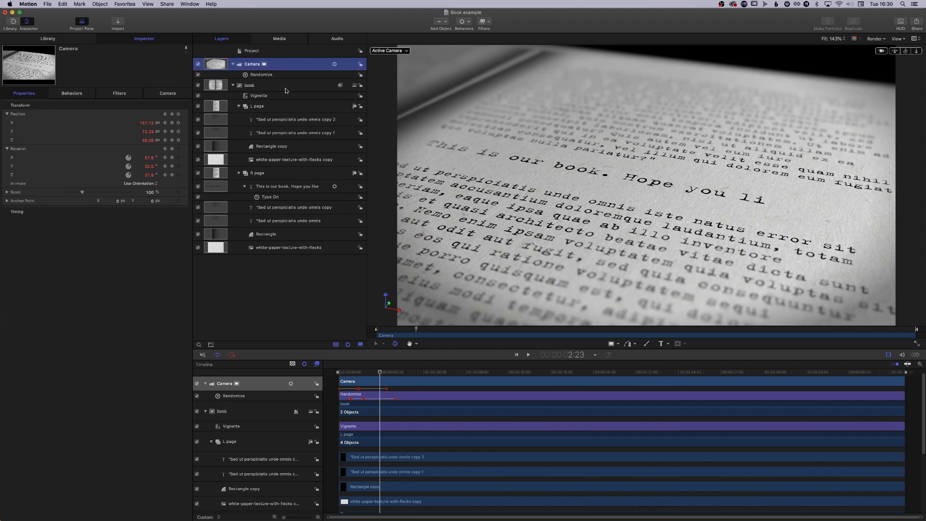
left_click(249, 85)
left_click(74, 38)
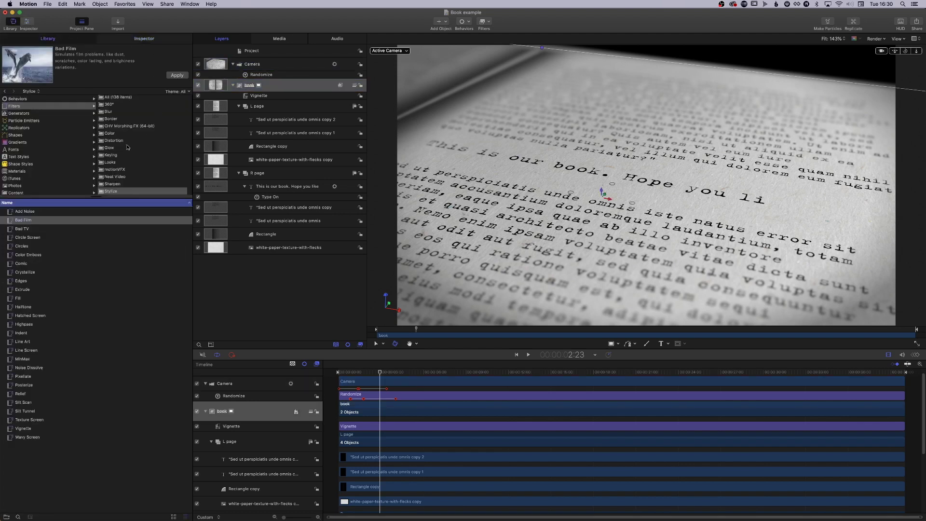
left_click(177, 76)
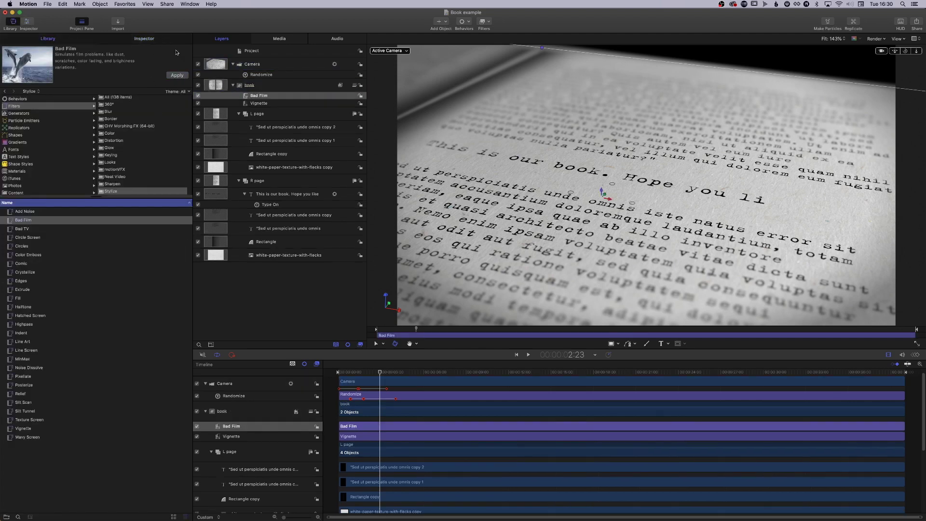
Scrub and play back the animation with the Bad Film filter, and lower the filter's Mix to about 32%.
left_click(161, 39)
left_click_drag(373, 374, 425, 372)
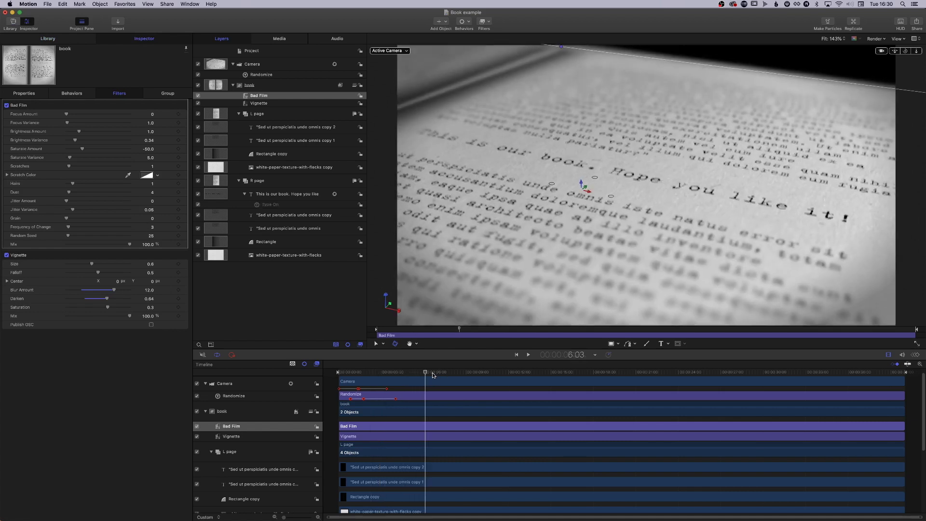
left_click_drag(374, 372, 355, 372)
key("space")
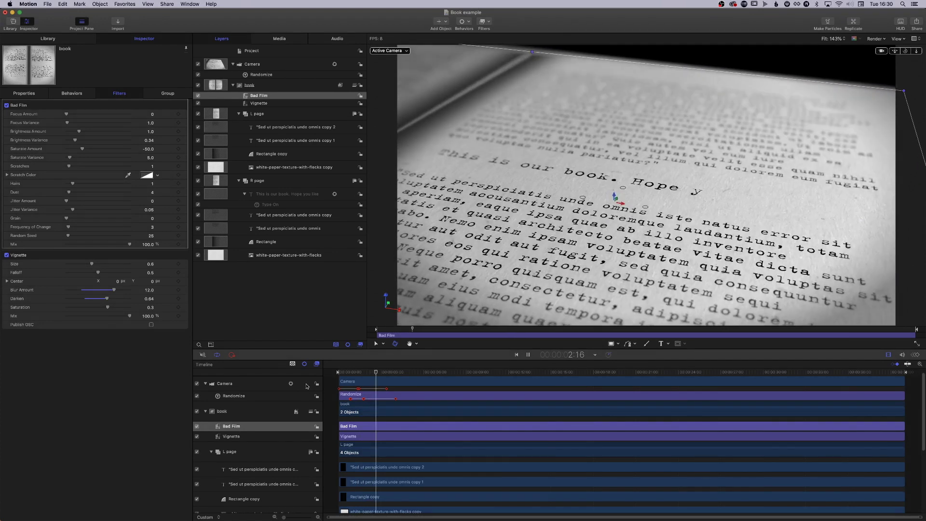
key("space")
left_click_drag(129, 245, 87, 244)
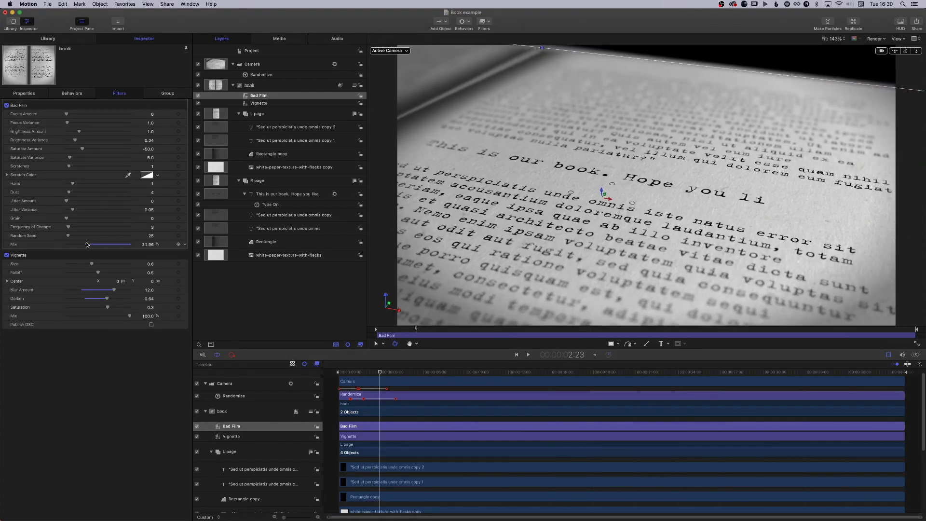
Shorten the play range to just past the last Randomize keyframe and play back the RAM-rendered animation from the start in an enlarged canvas.
left_click(341, 373)
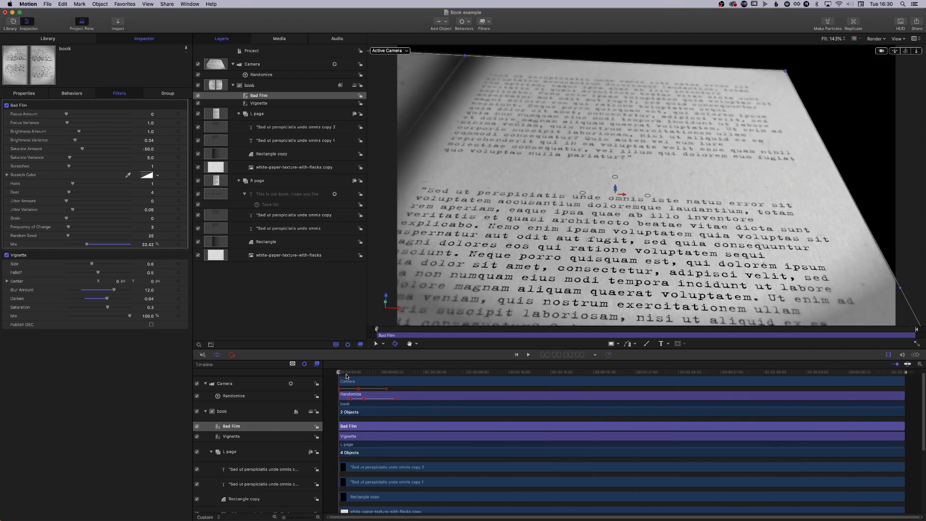
key("super+r")
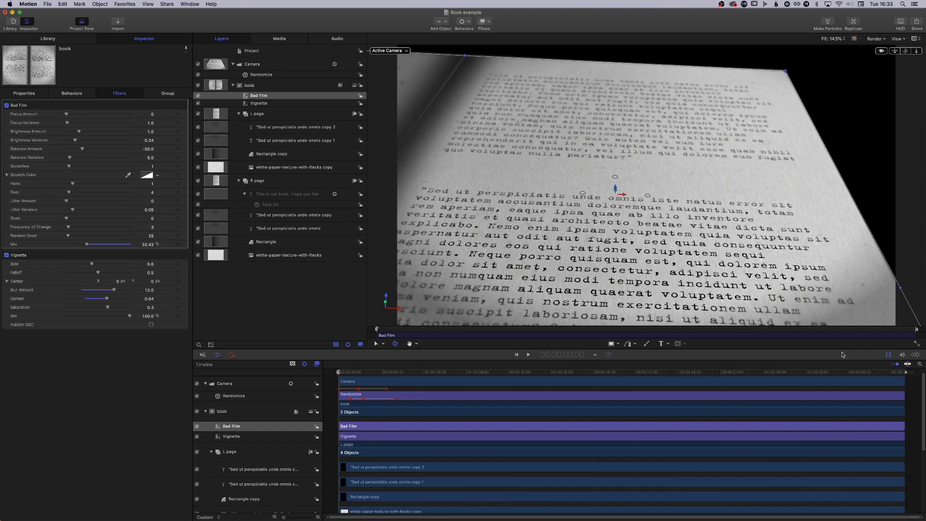
left_click_drag(905, 374, 404, 372)
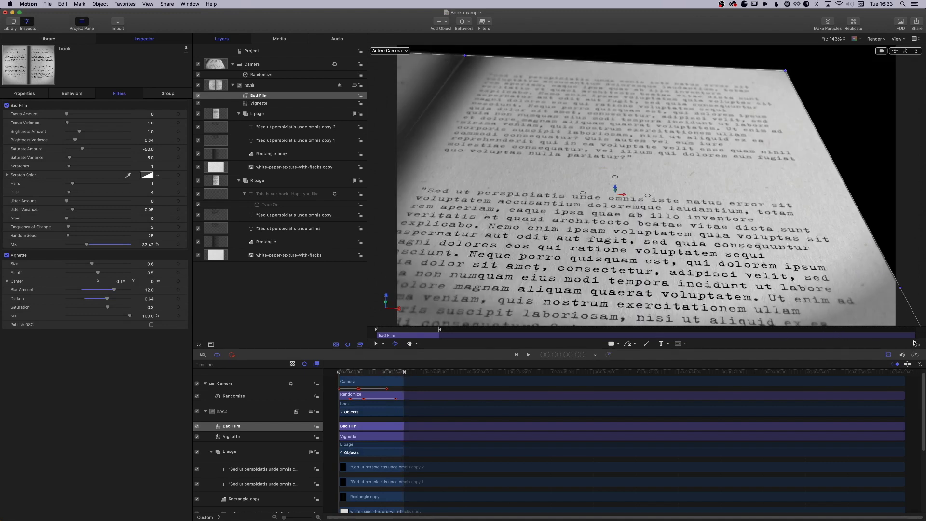
left_click(918, 344)
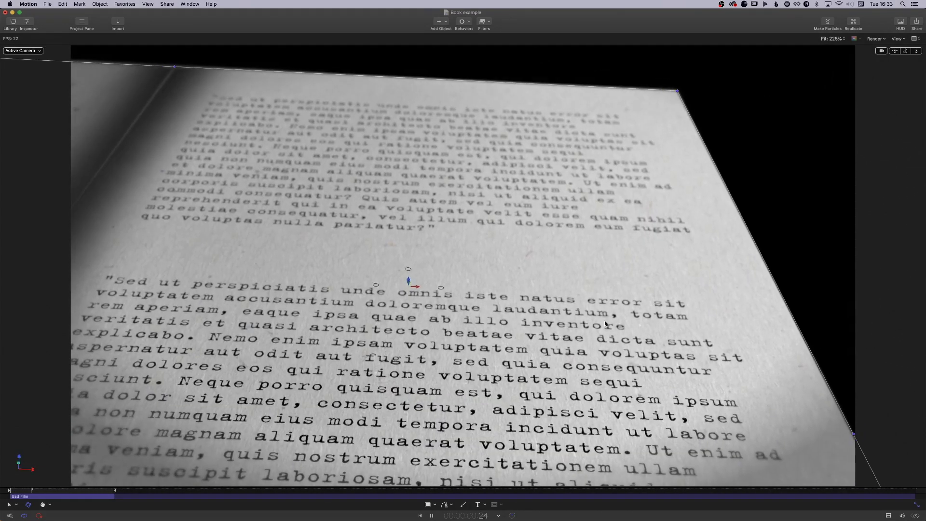
key("space")
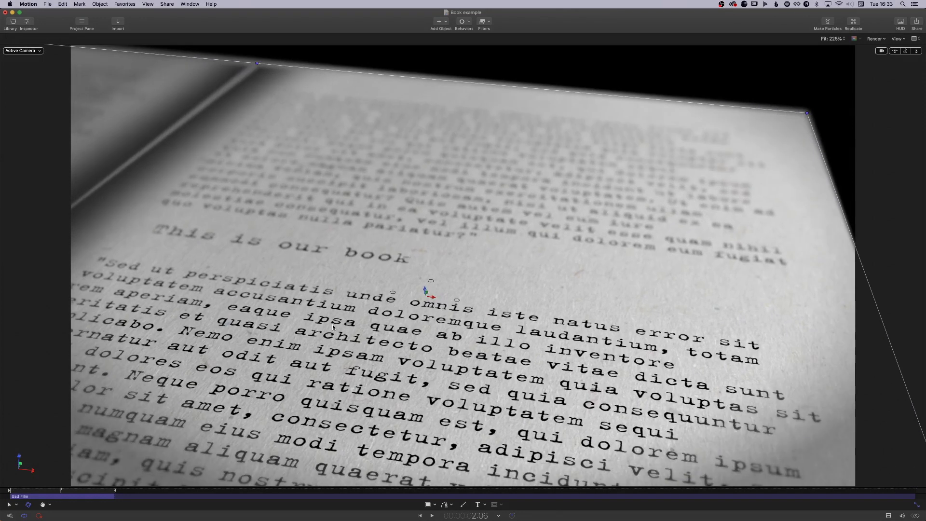